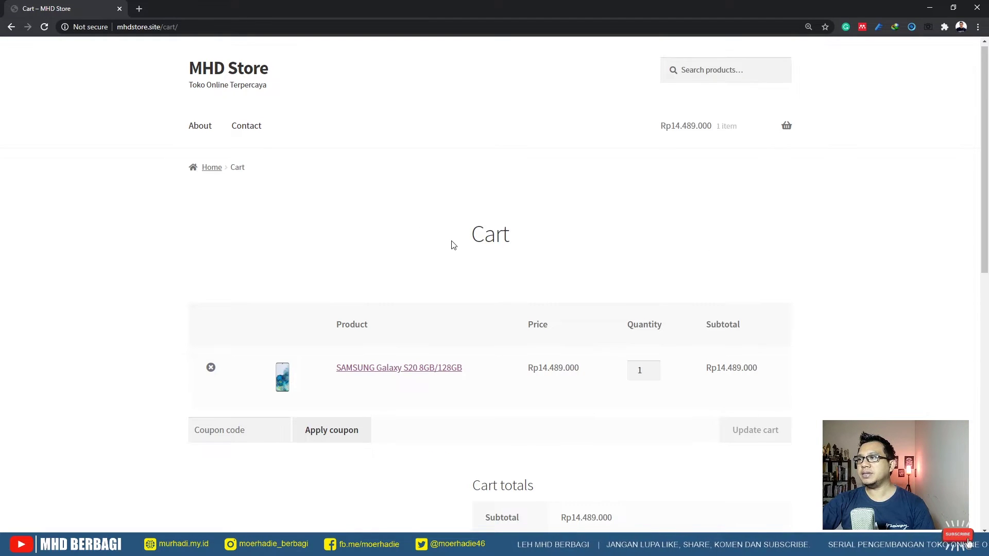
Proceed from the cart to checkout and choose BANTUL,KAB.BANTUL for both Town/City and Kecamatan.
scroll(453, 245, "down", 9)
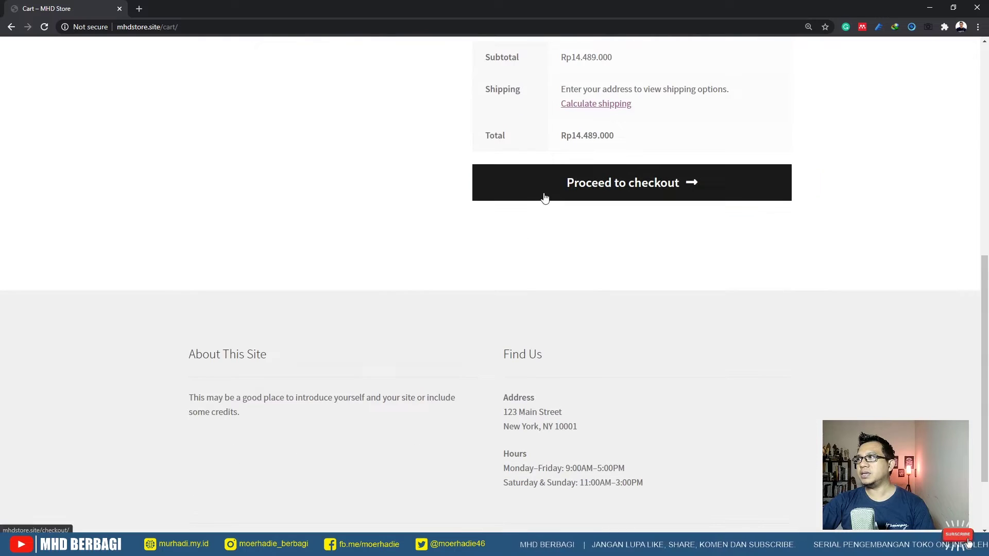
left_click(541, 200)
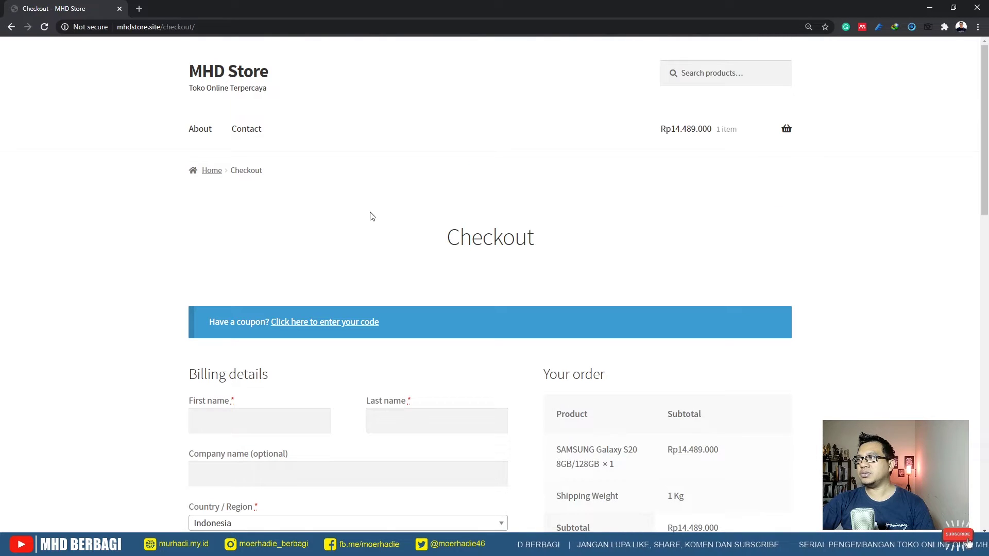
scroll(665, 213, "down", 7)
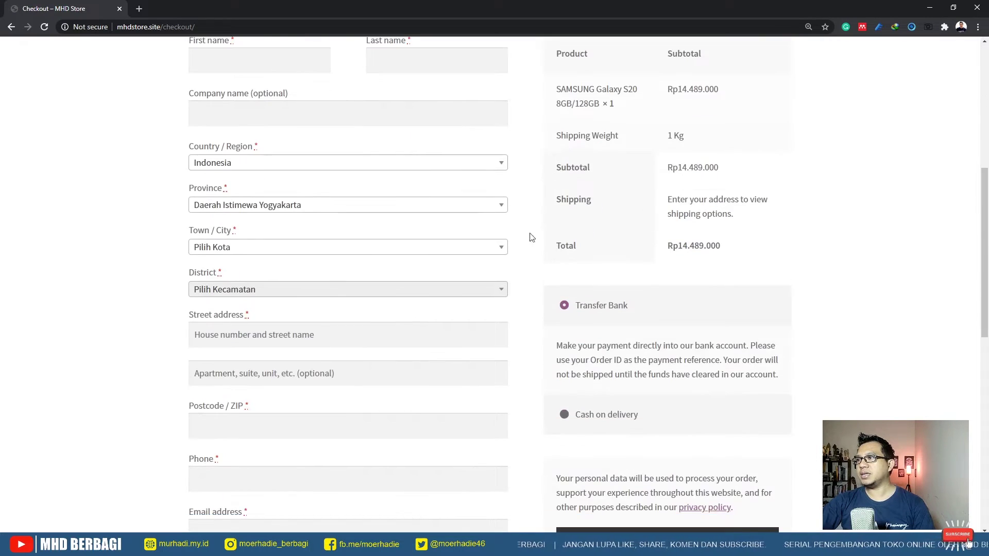
left_click(249, 251)
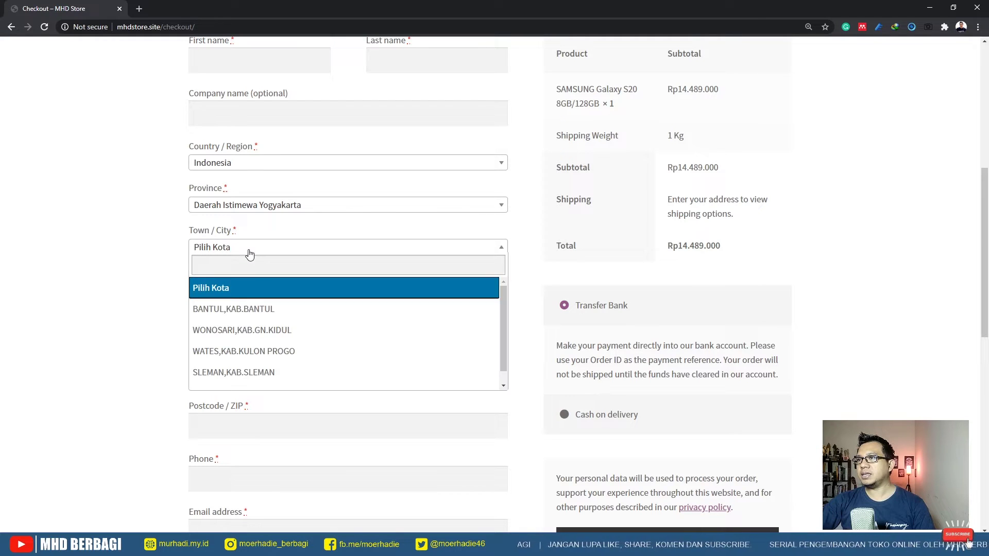
left_click(214, 307)
left_click(261, 292)
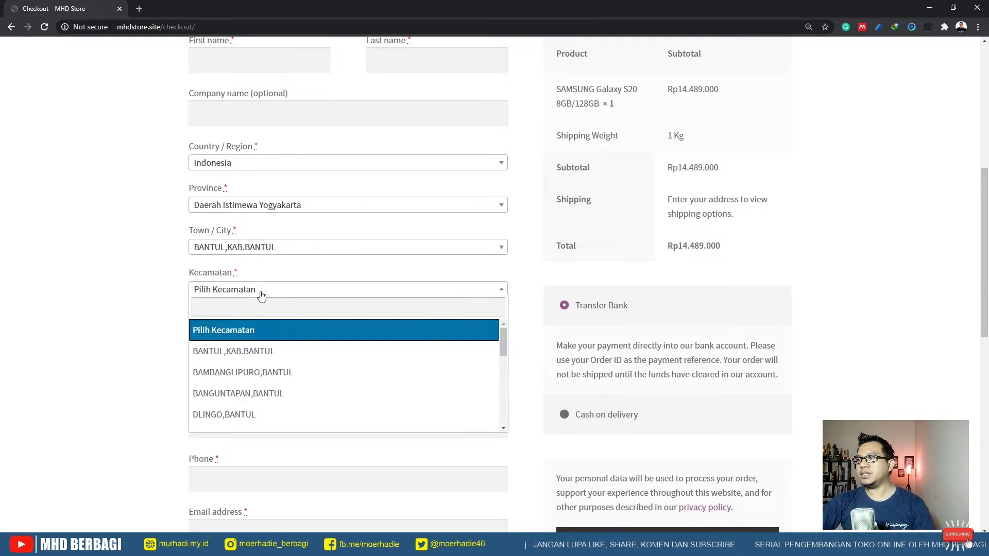
left_click(260, 343)
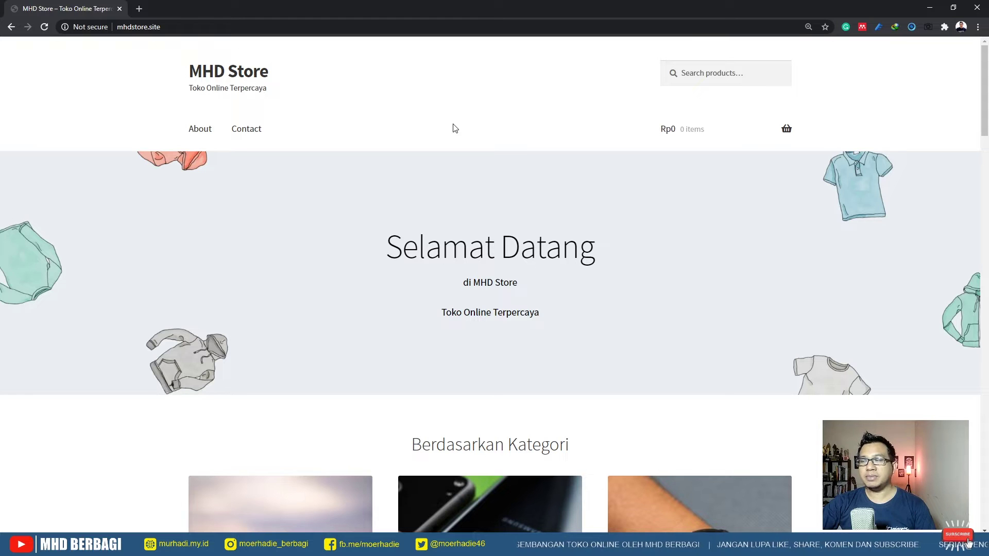
scroll(433, 136, "down", 10)
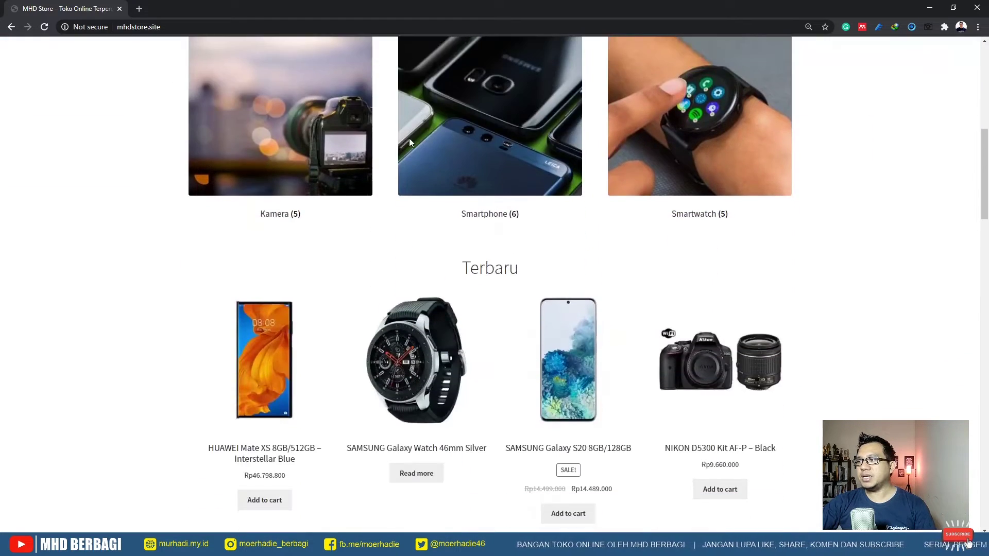
scroll(409, 143, "down", 7)
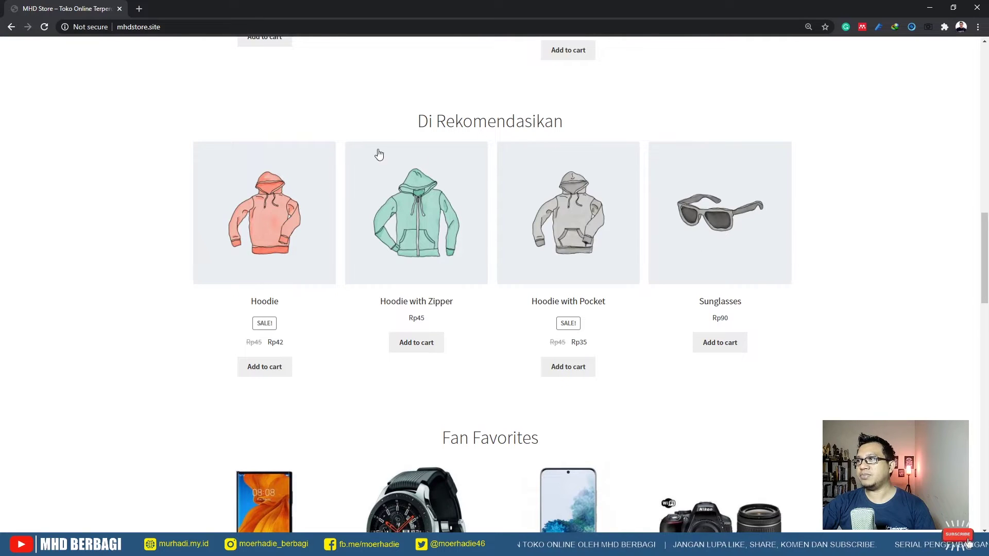
scroll(356, 239, "down", 10)
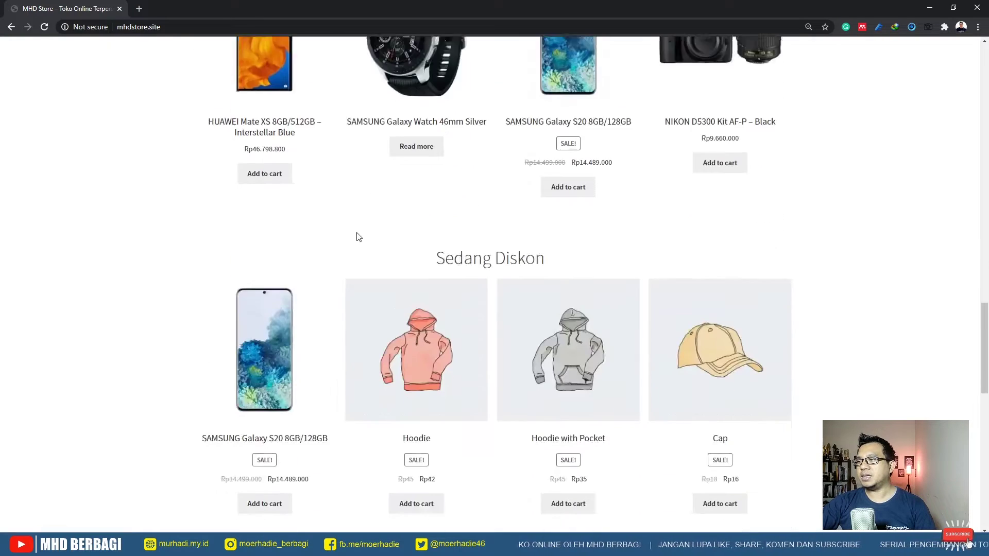
scroll(357, 236, "down", 12)
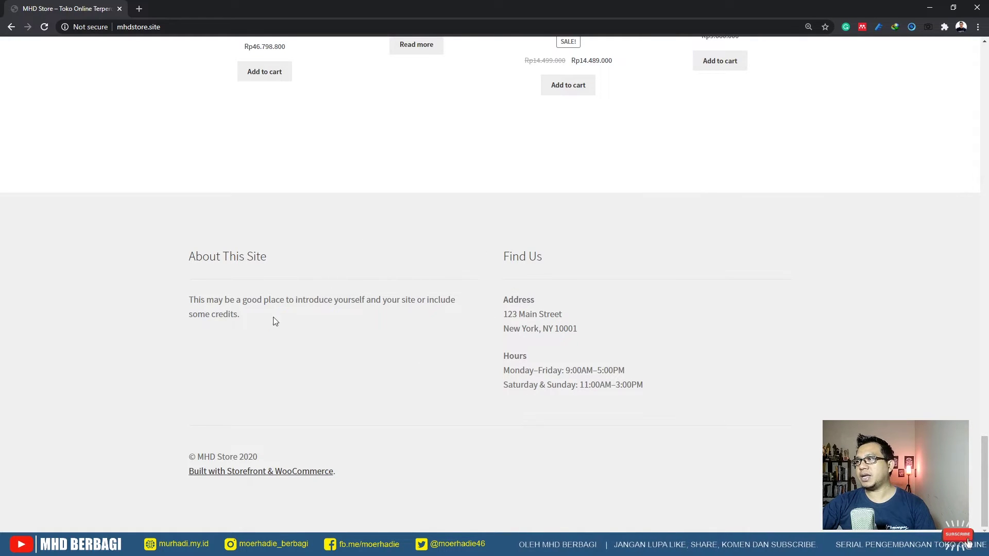
scroll(324, 307, "up", 8)
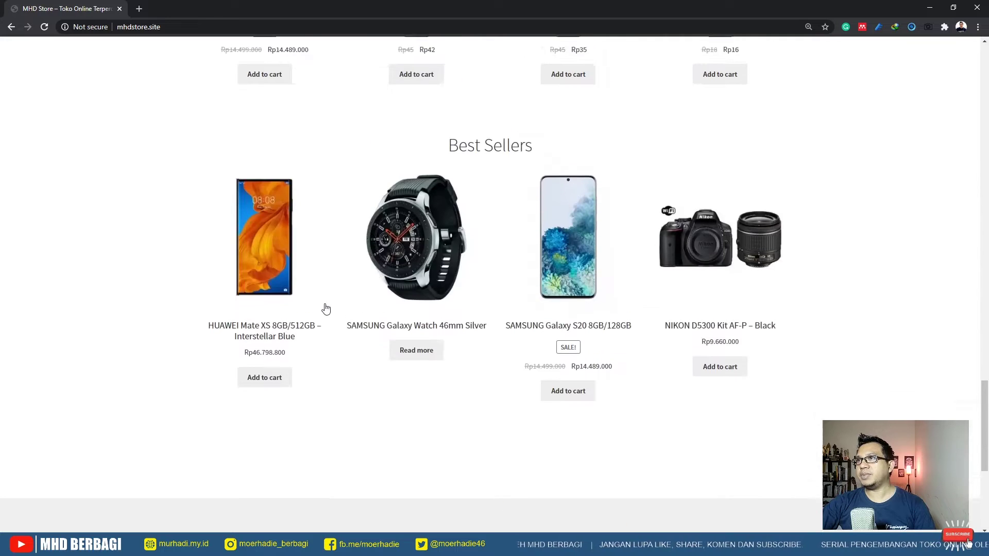
scroll(326, 308, "up", 12)
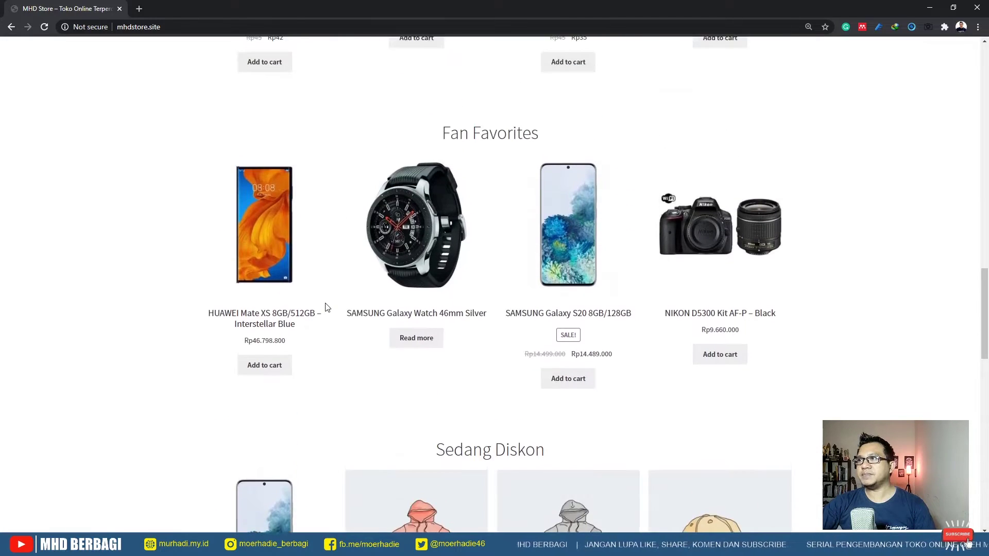
scroll(326, 308, "up", 4)
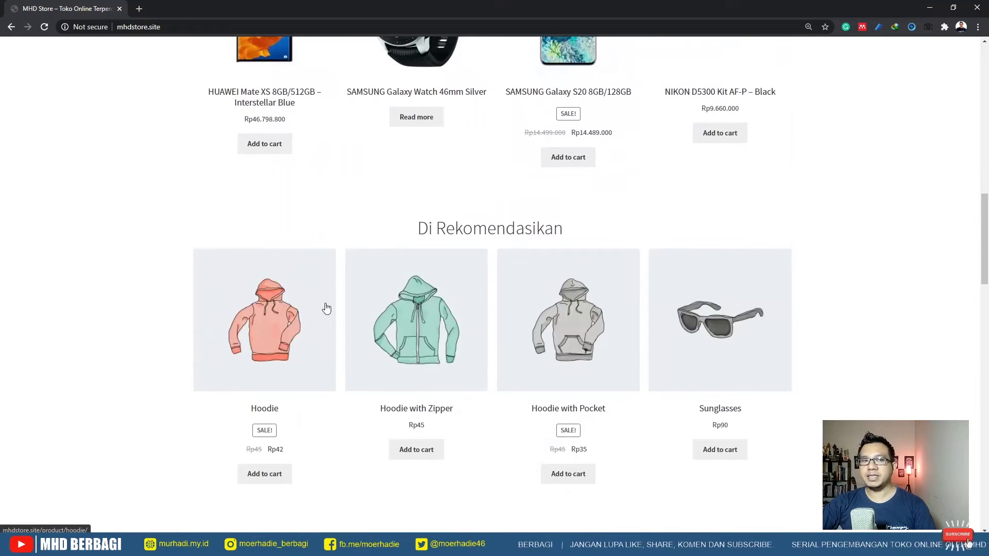
scroll(327, 308, "up", 12)
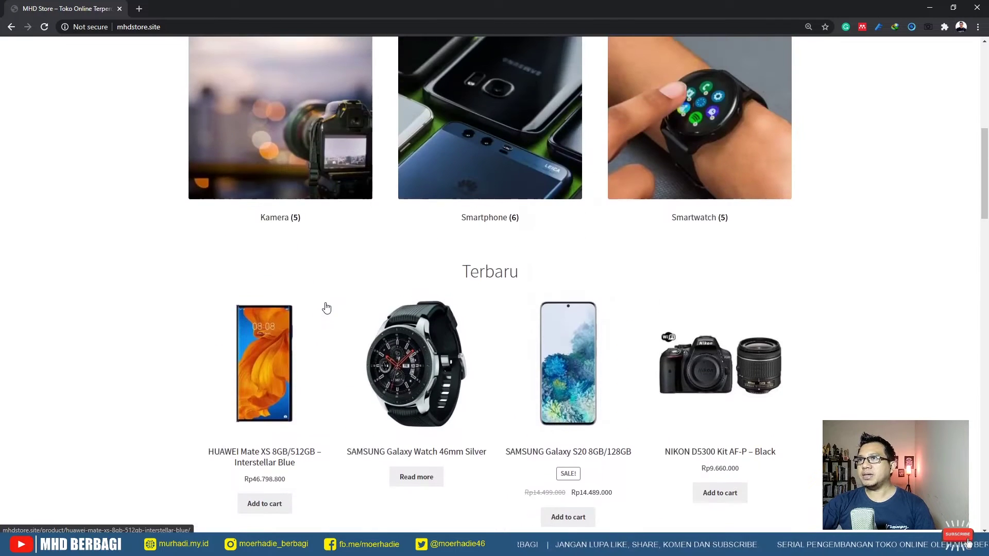
scroll(324, 290, "up", 4)
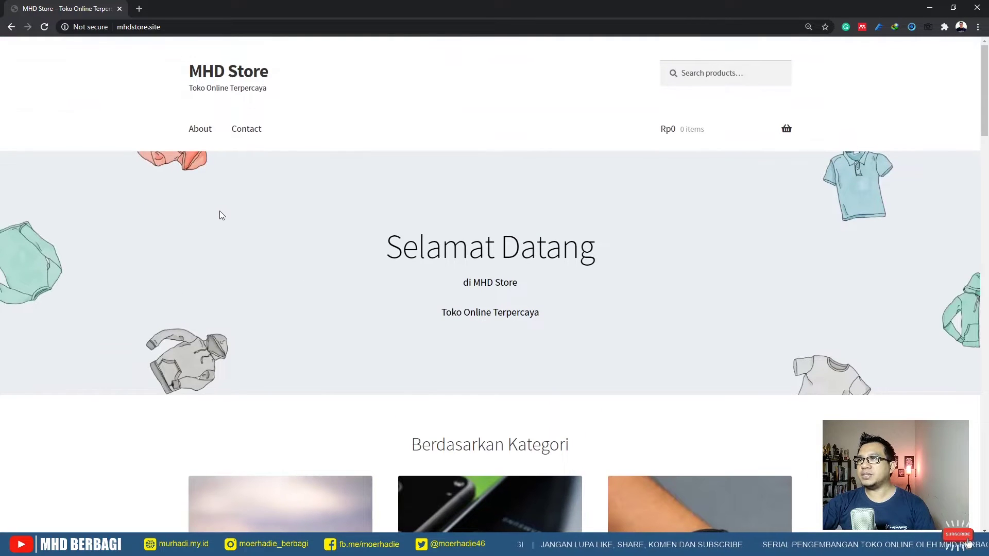
Load the admin at the site URL plus /wp-admin, then open the storefront via Visit Site in a new tab.
left_click(212, 29)
left_click(213, 30)
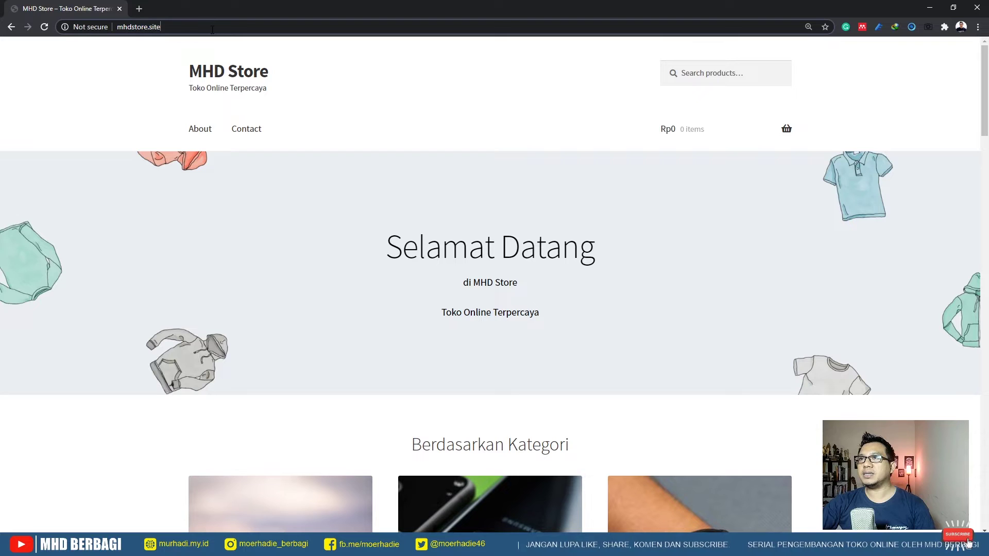
type("/w")
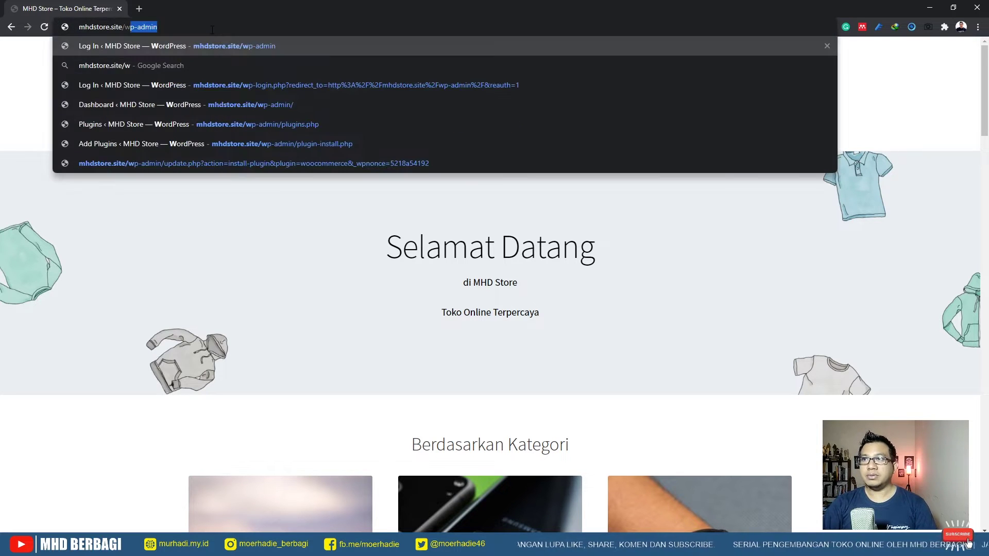
key("Return")
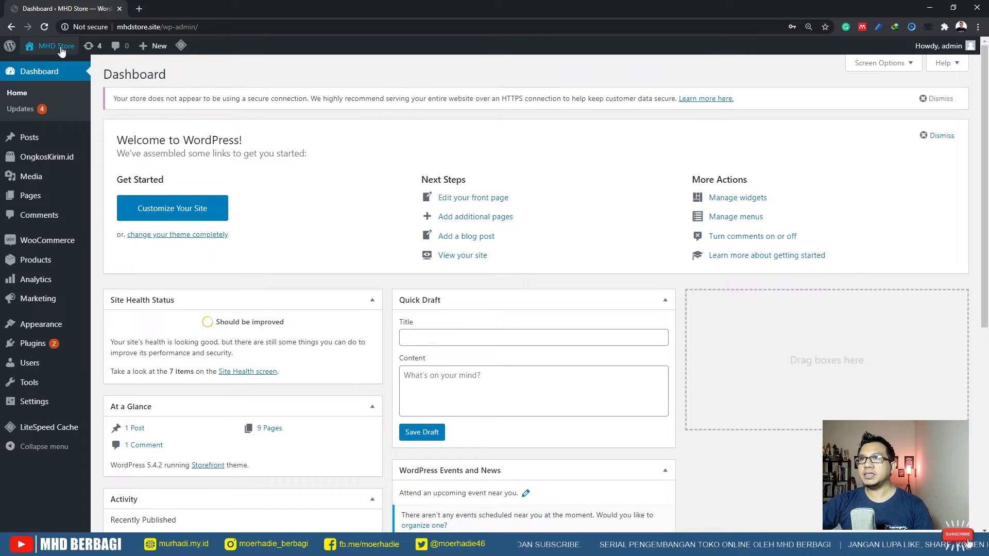
mouse_move(52, 45)
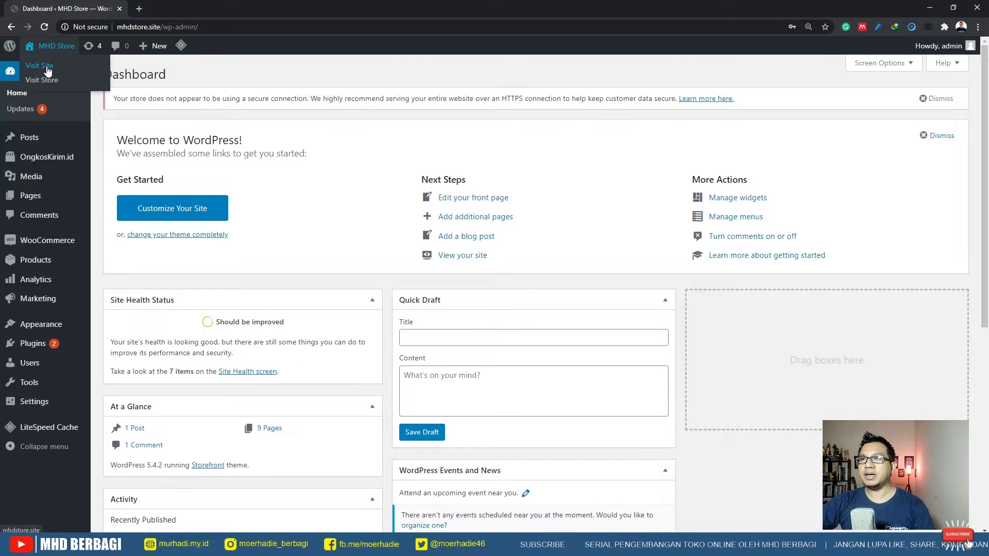
left_click(47, 67)
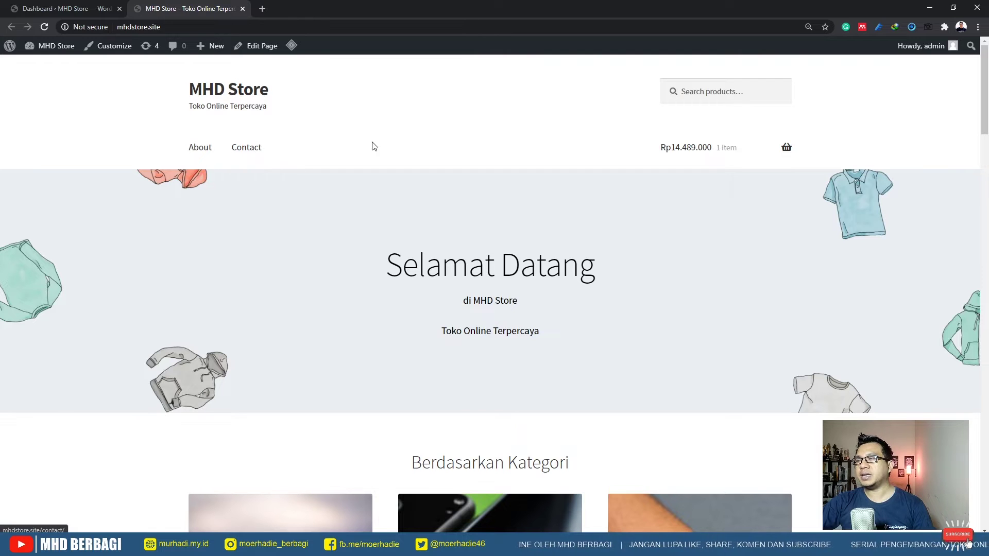
In the Dashboard tab, go to Appearance > Menus.
left_click(67, 9)
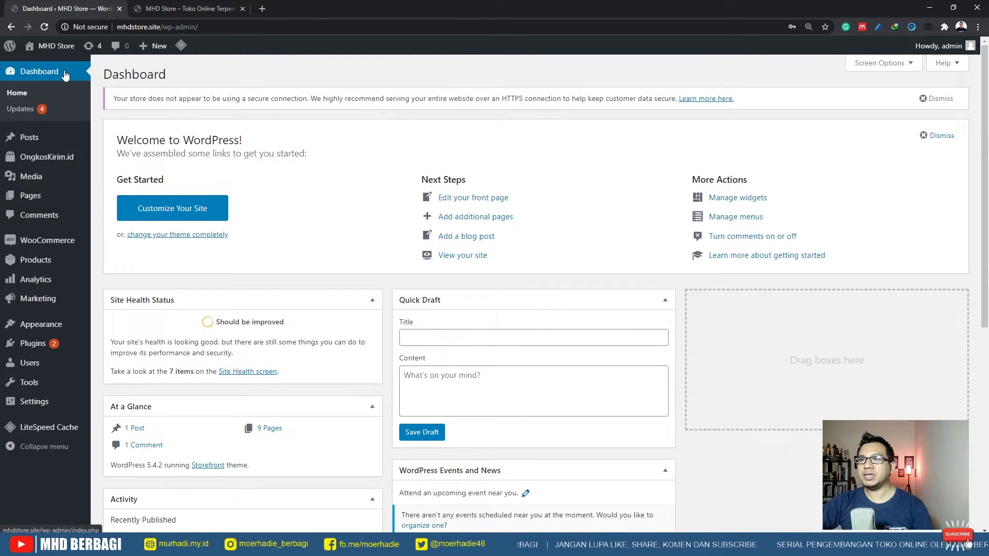
mouse_move(47, 328)
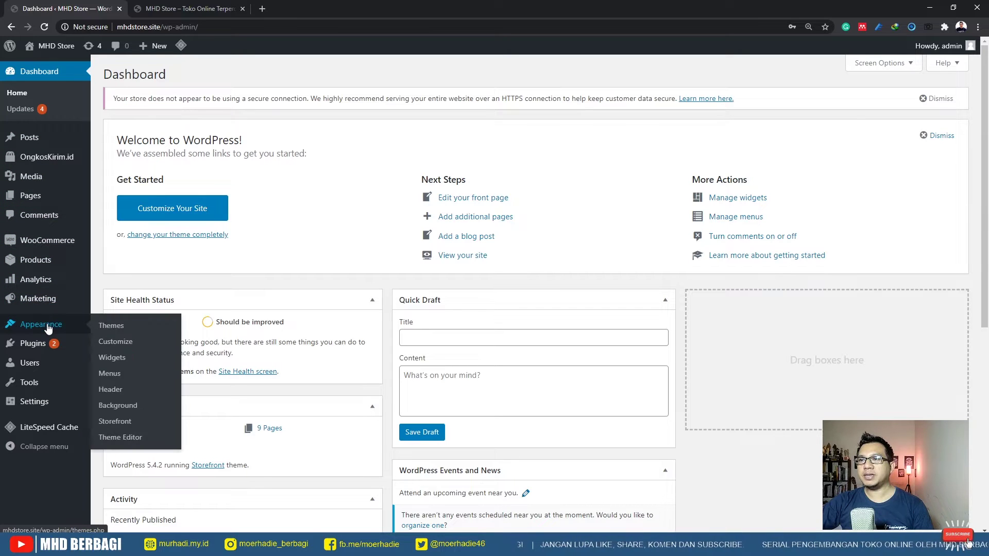
left_click(114, 378)
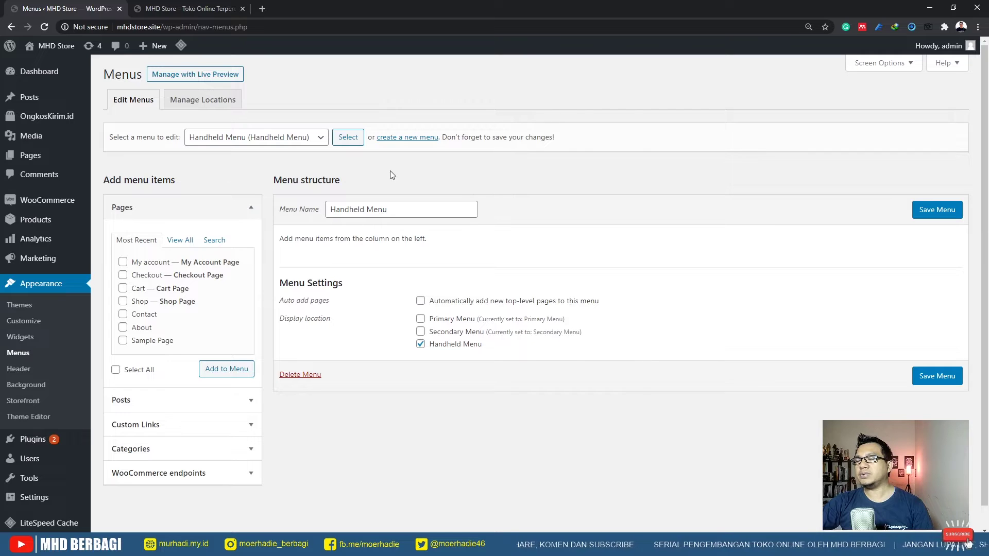
left_click(259, 141)
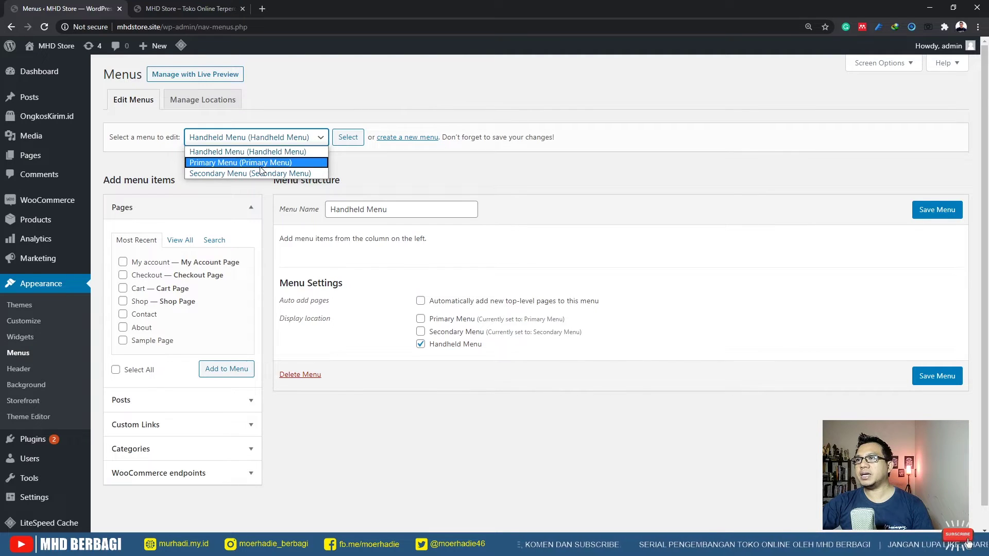
left_click(262, 162)
left_click(236, 149)
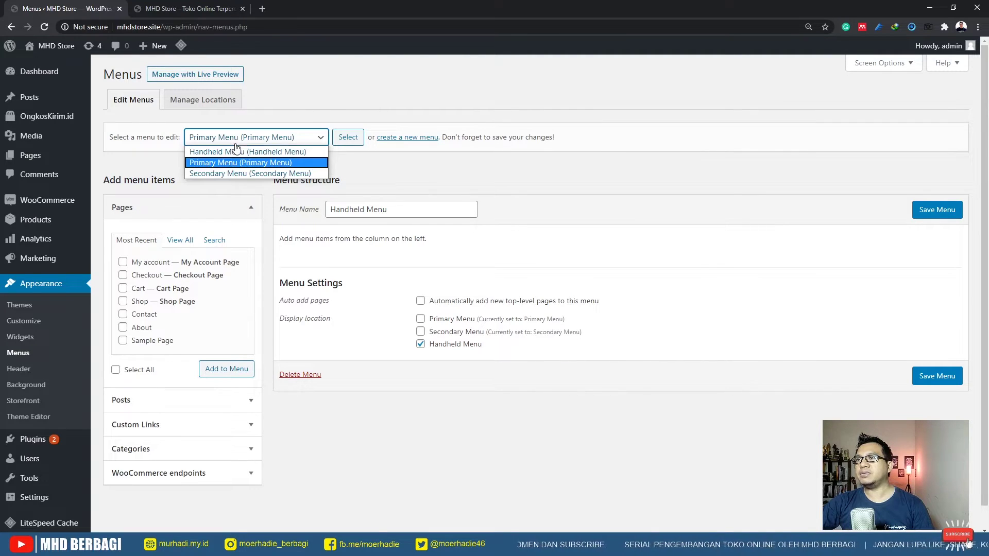
left_click(240, 163)
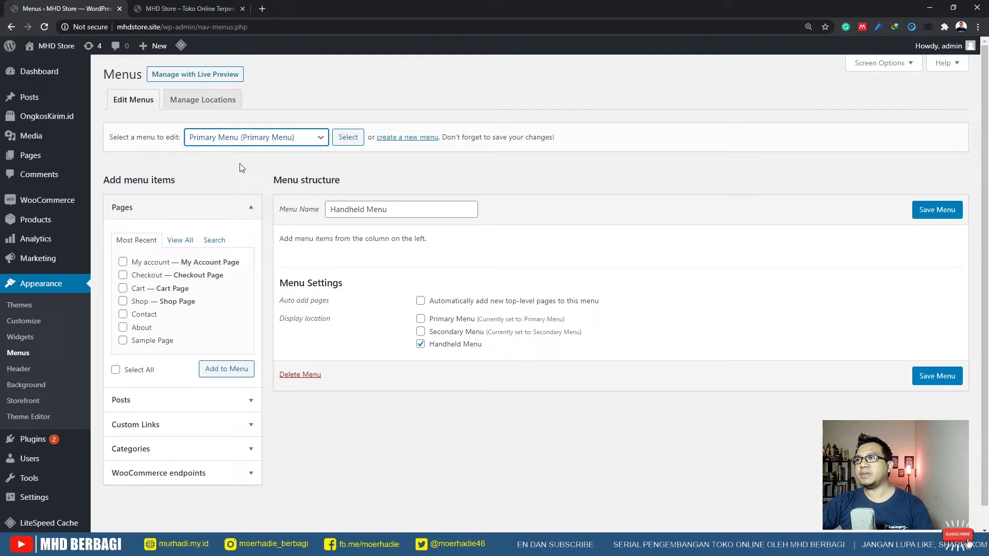
left_click(342, 141)
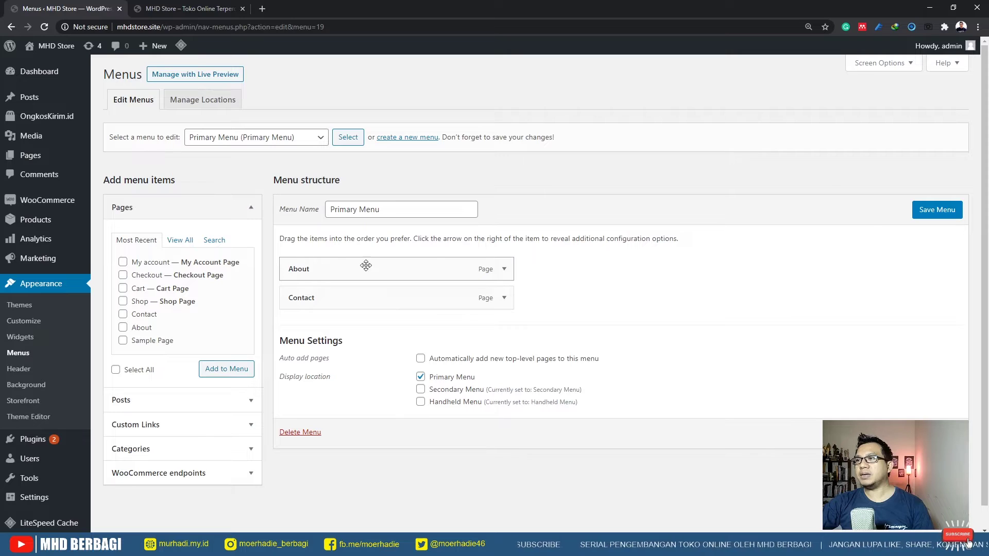
left_click(194, 16)
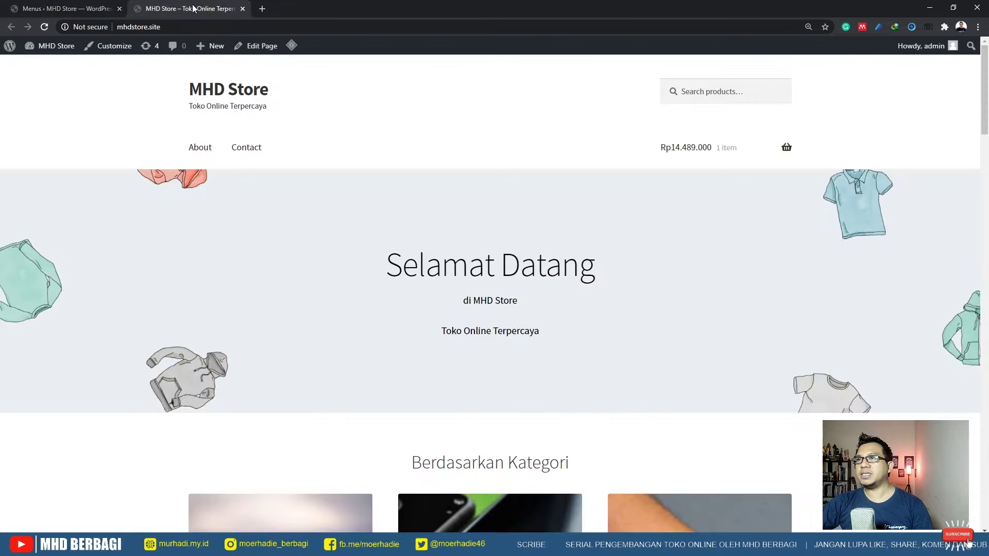
left_click(101, 9)
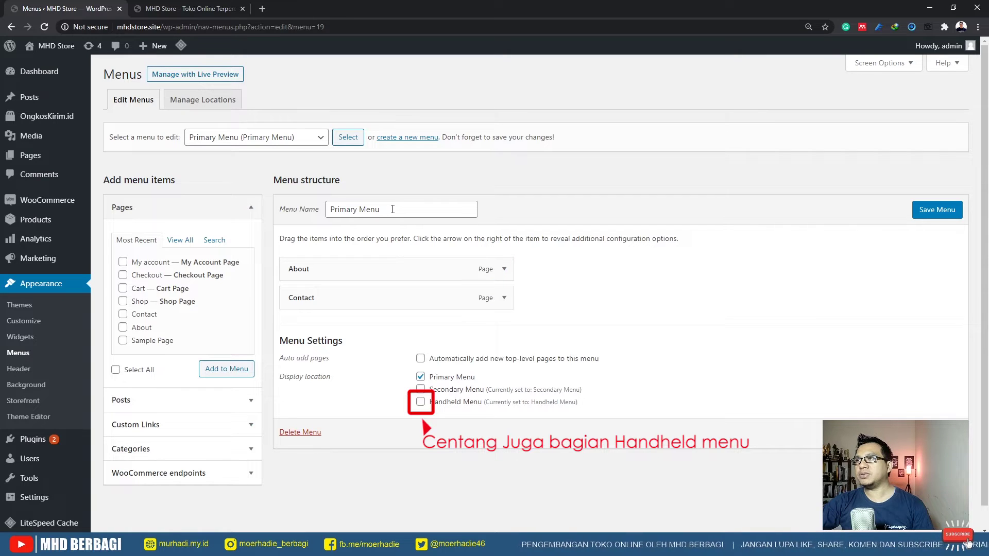
Replace the Primary Menu's name with MENU UTAMA and save the menu.
left_click_drag(392, 209, 332, 209)
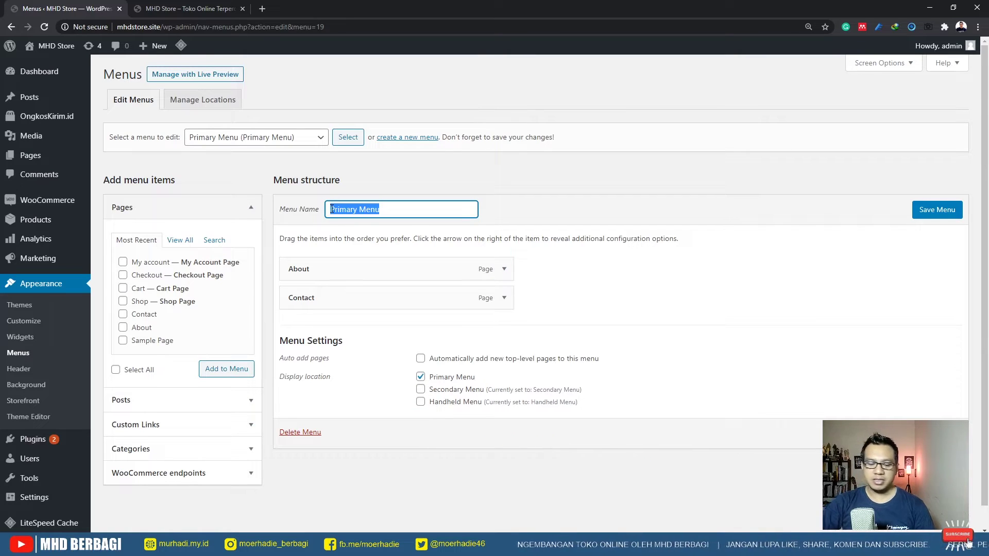
type("Menu")
left_click(351, 232)
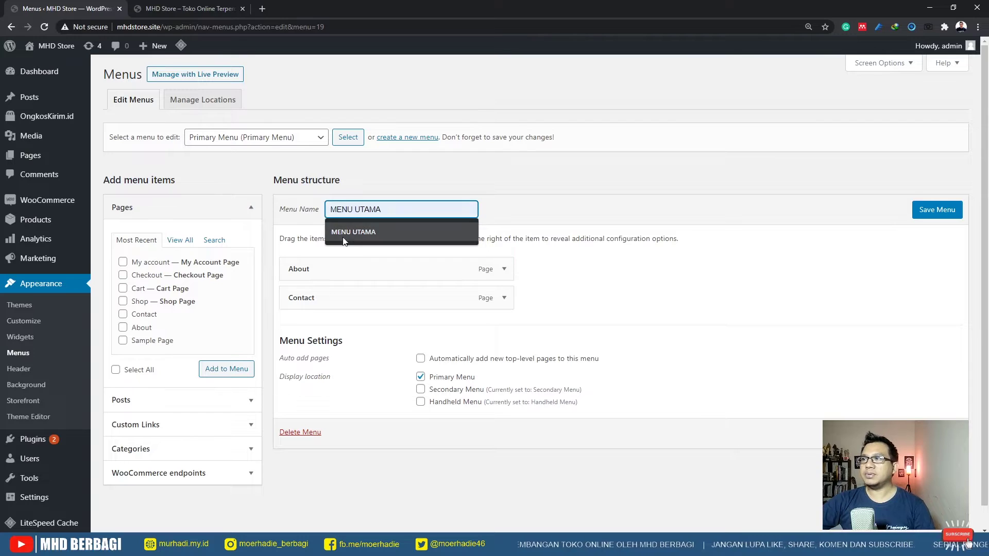
left_click(933, 211)
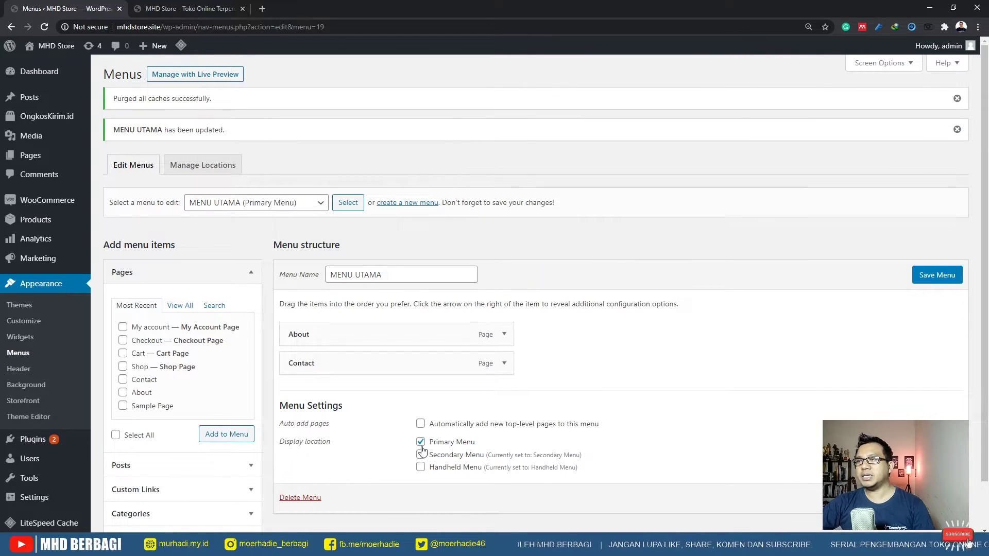
Tick the Shop and My account pages and add them to MENU UTAMA below About and Contact.
scroll(663, 364, "down", 1)
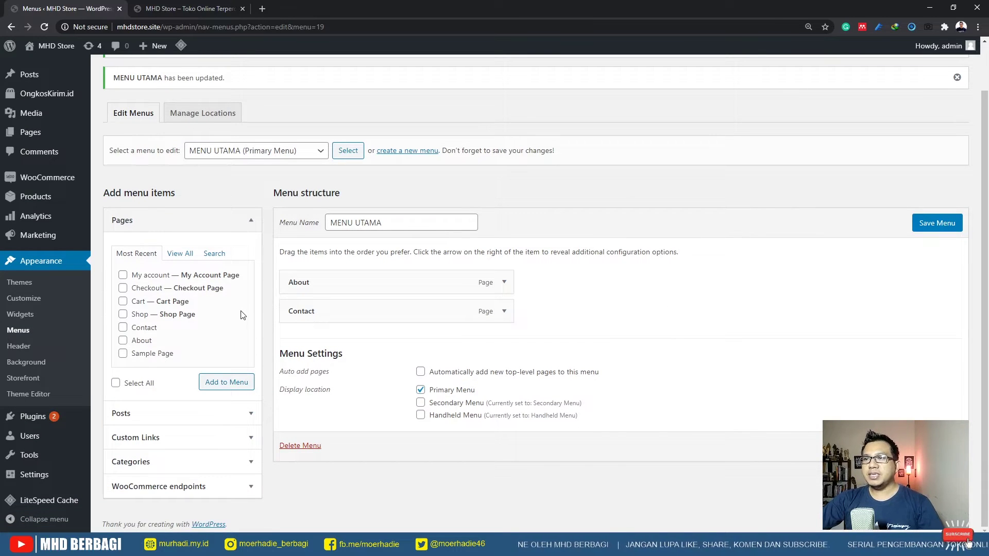
left_click(198, 8)
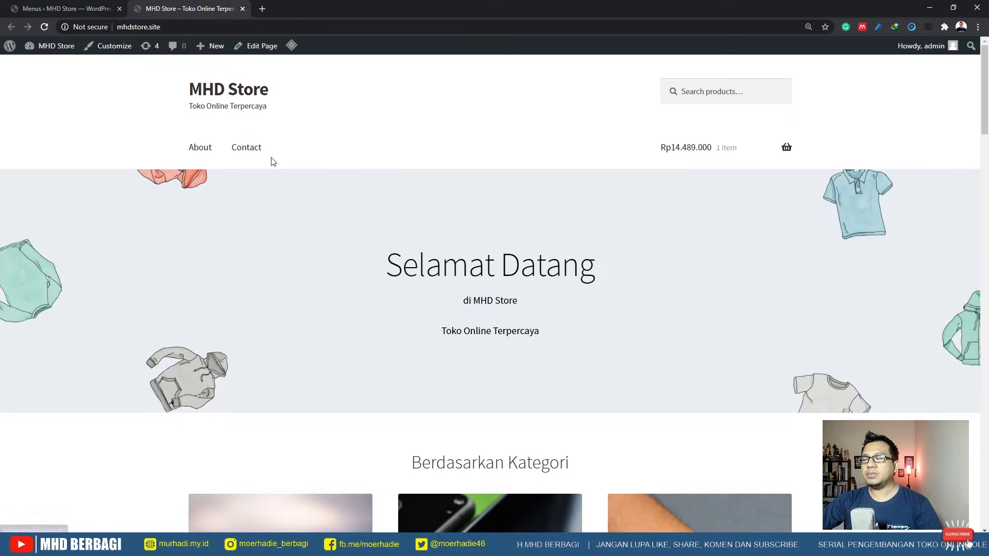
key("ctrl+Page_Up")
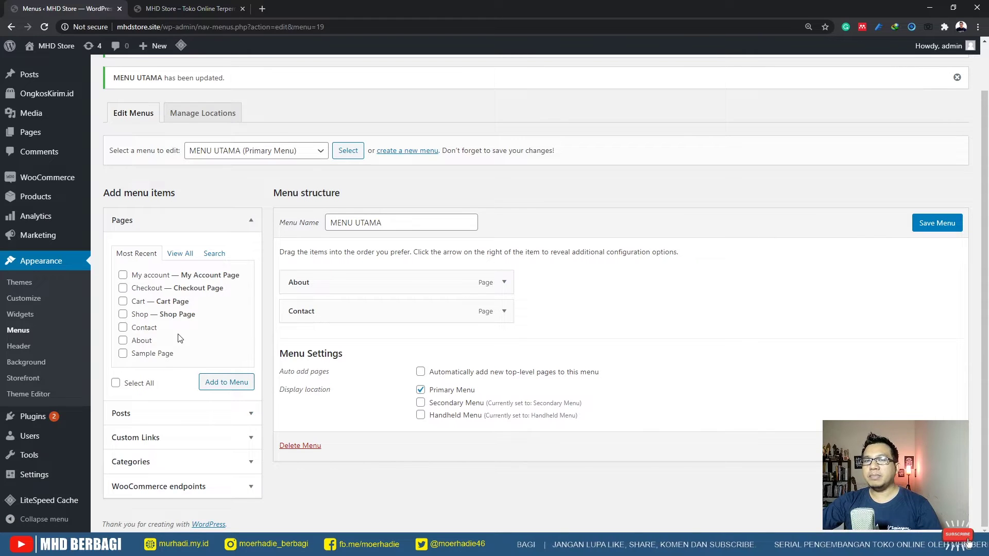
left_click(183, 10)
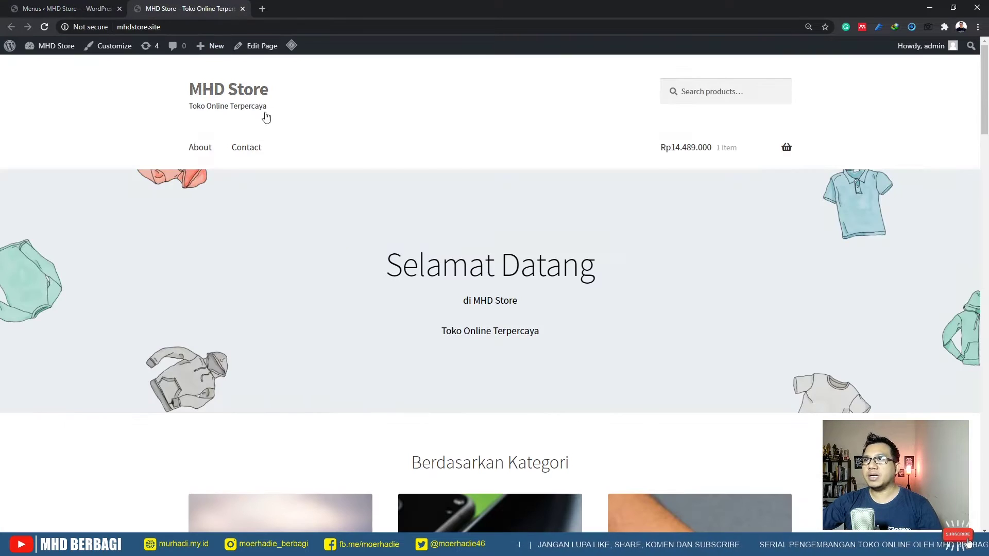
left_click(67, 9)
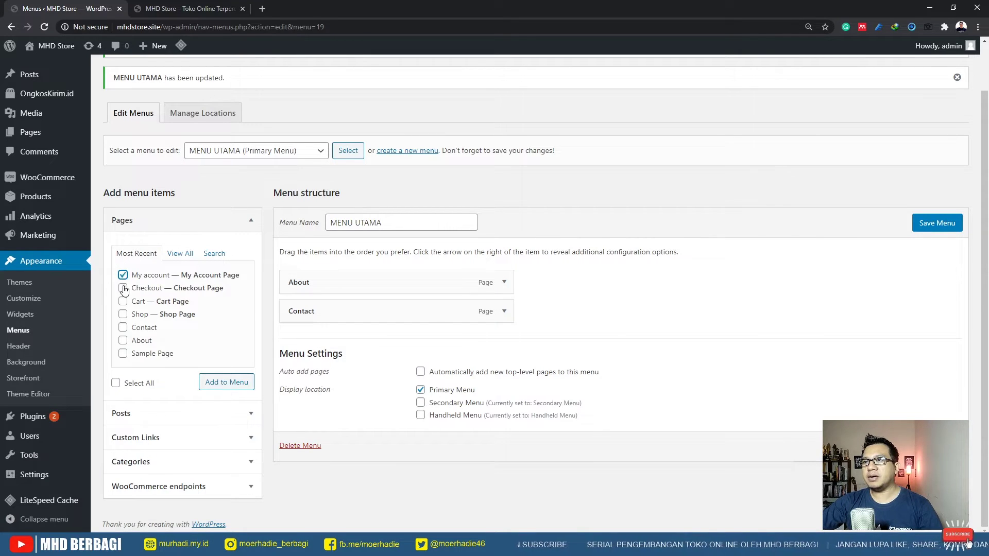
left_click(123, 316)
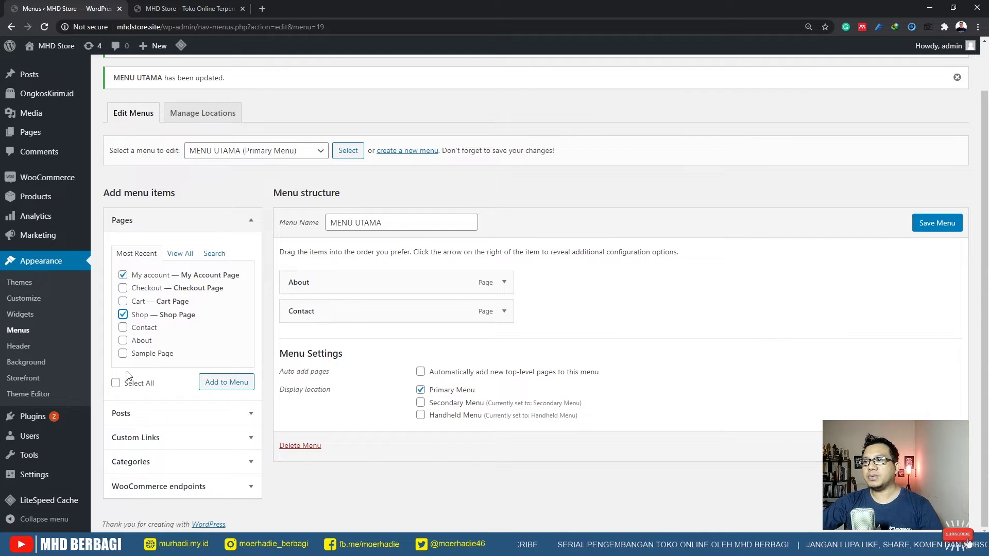
left_click(189, 9)
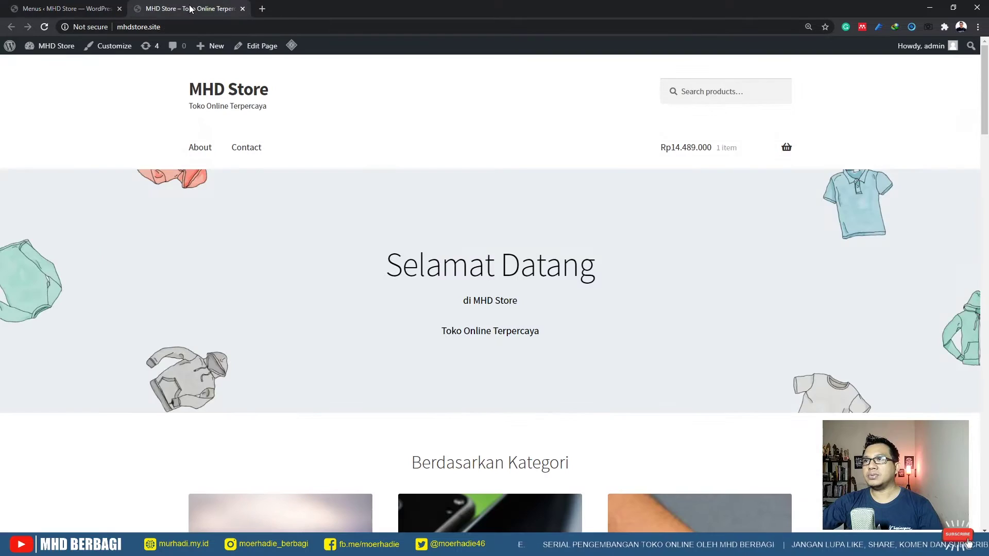
left_click(77, 9)
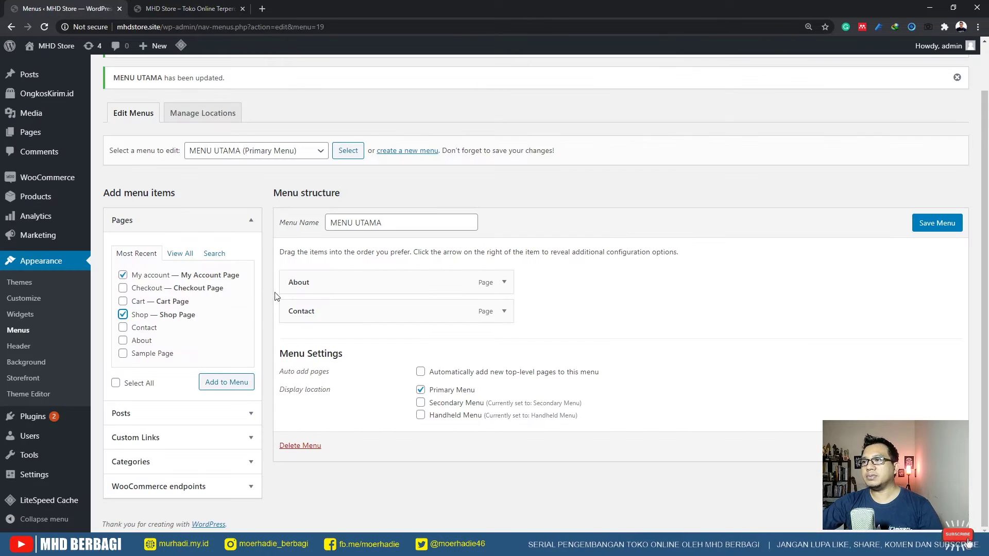
left_click(218, 387)
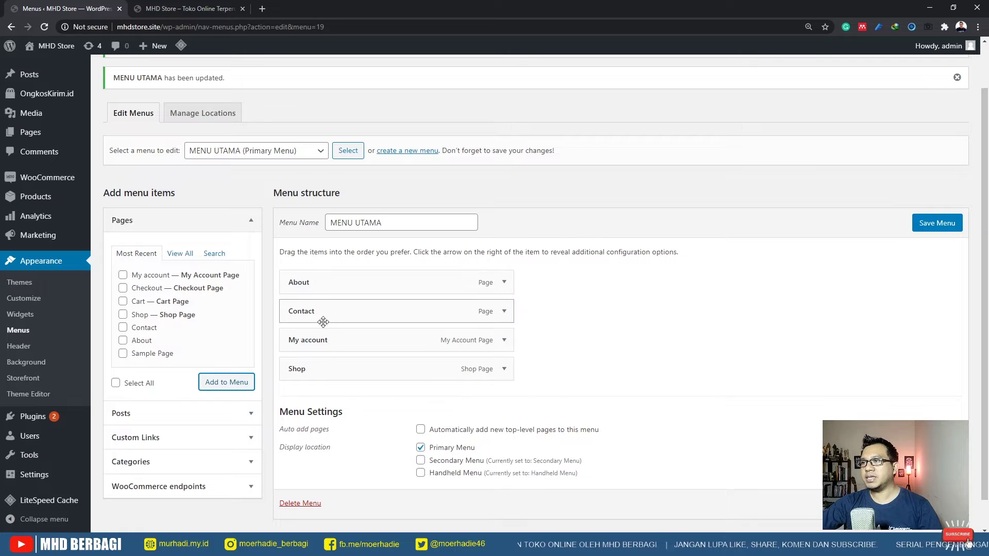
Reorder the menu so Shop comes first, save it, and reload the storefront to confirm.
left_click_drag(320, 319, 407, 313)
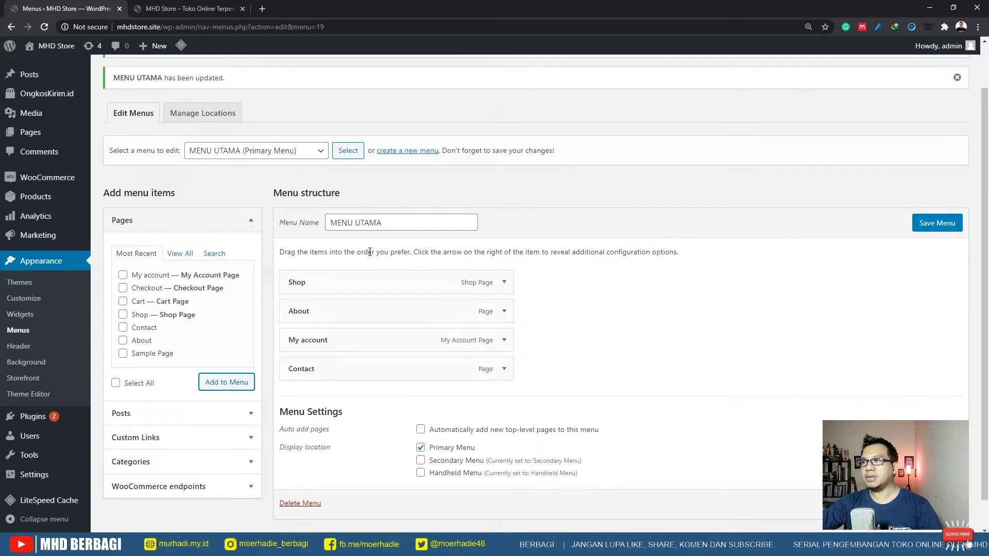
left_click(931, 228)
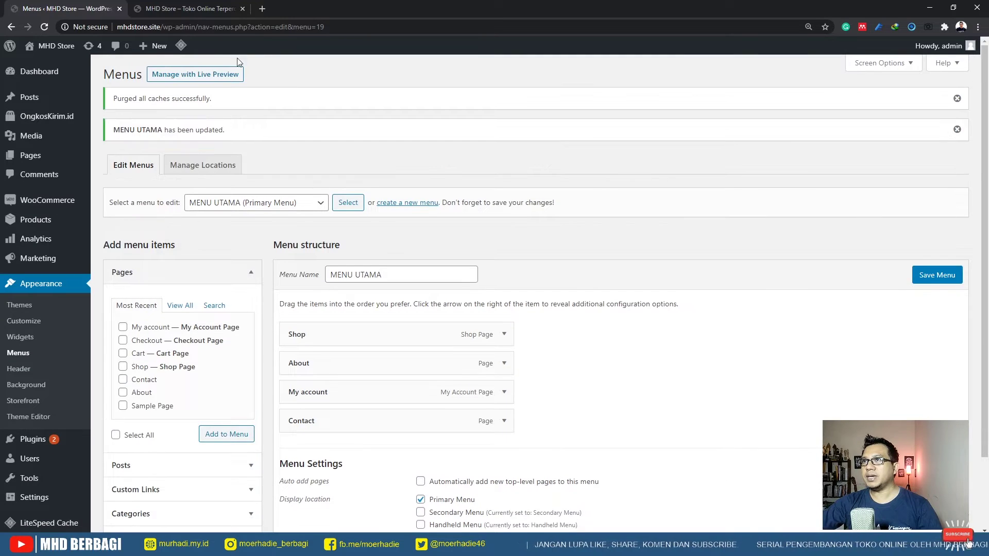
left_click(188, 9)
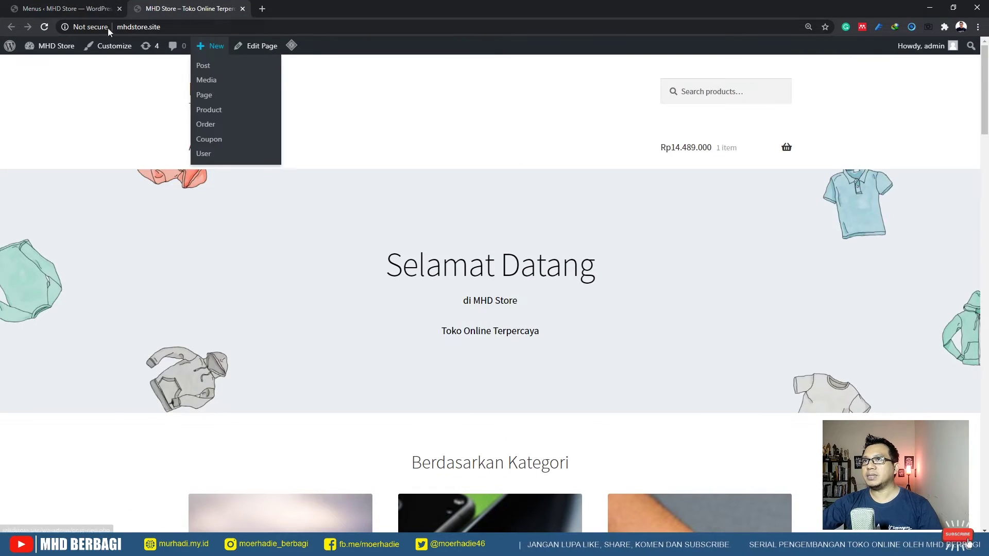
left_click(45, 27)
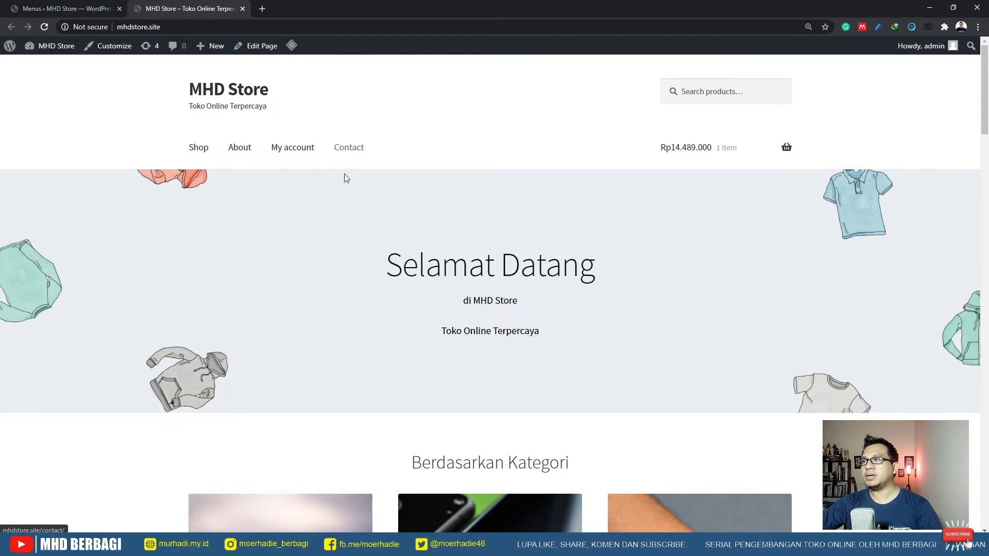
Move My account to the end of the menu, after Contact, and check the storefront header.
left_click(73, 8)
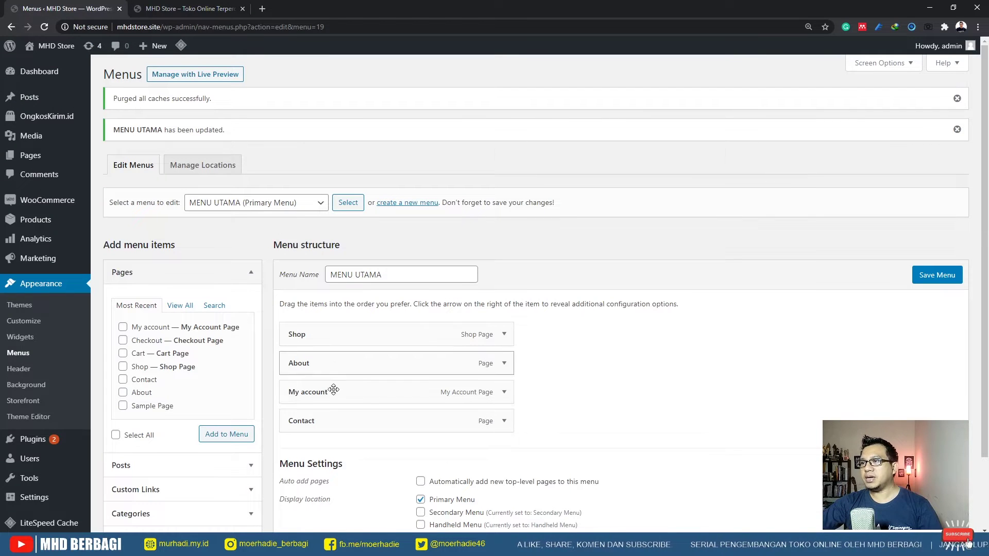
left_click_drag(334, 390, 332, 419)
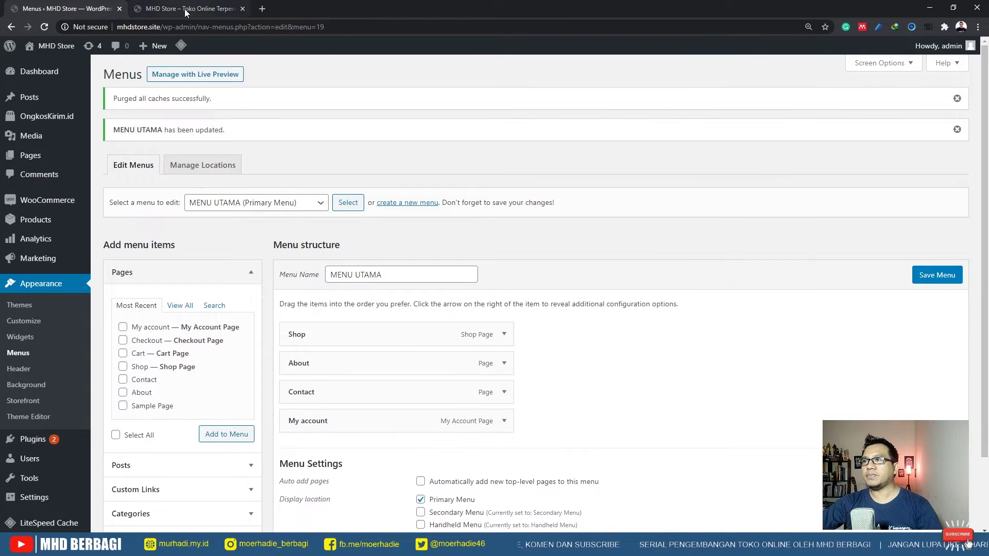
left_click(187, 9)
left_click(44, 27)
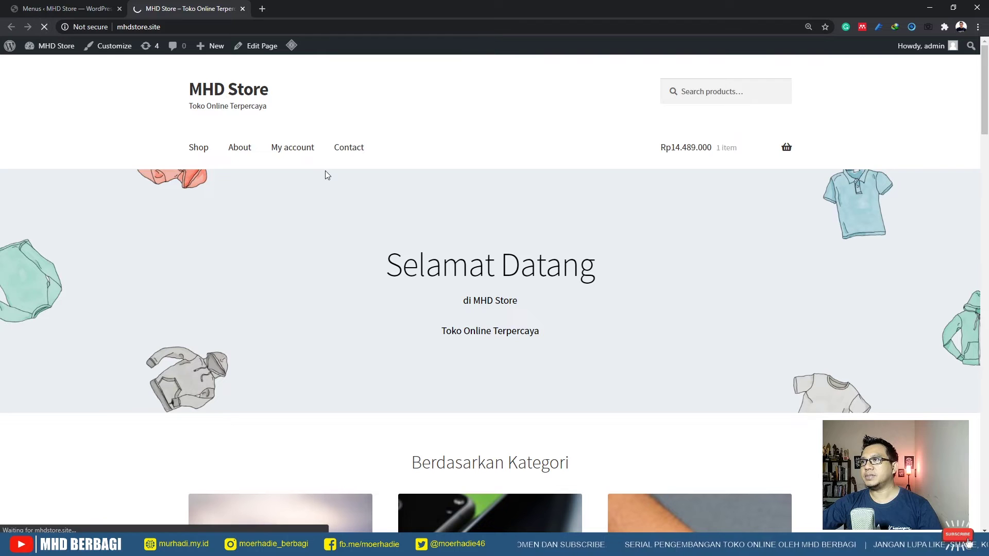
left_click(50, 7)
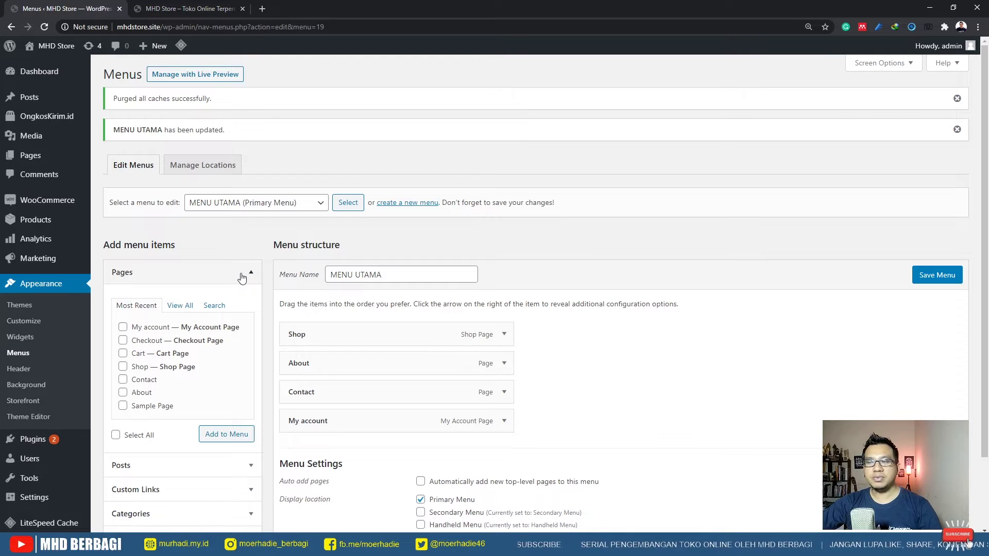
Fill in a Custom Link with text Home and the site's base URL as its address.
scroll(187, 342, "down", 2)
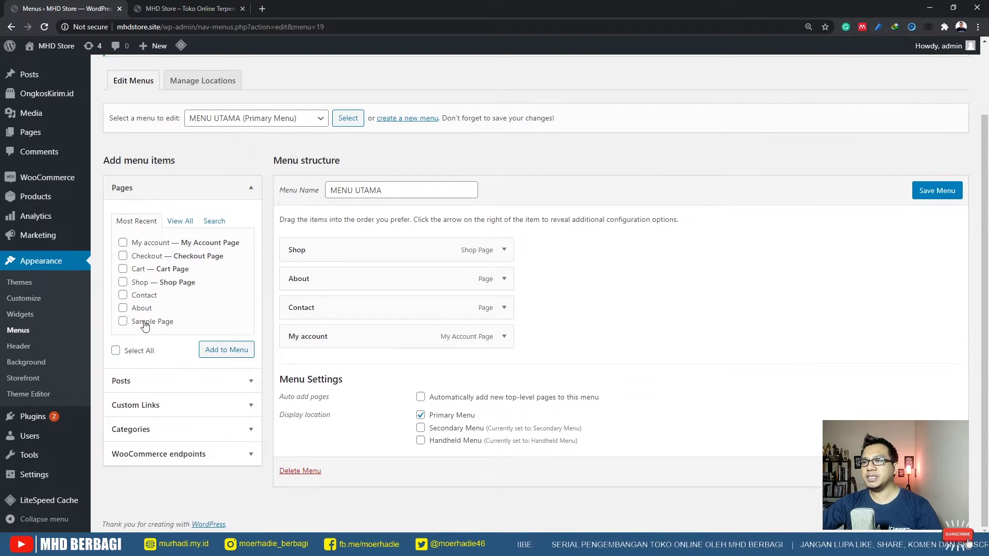
left_click(161, 406)
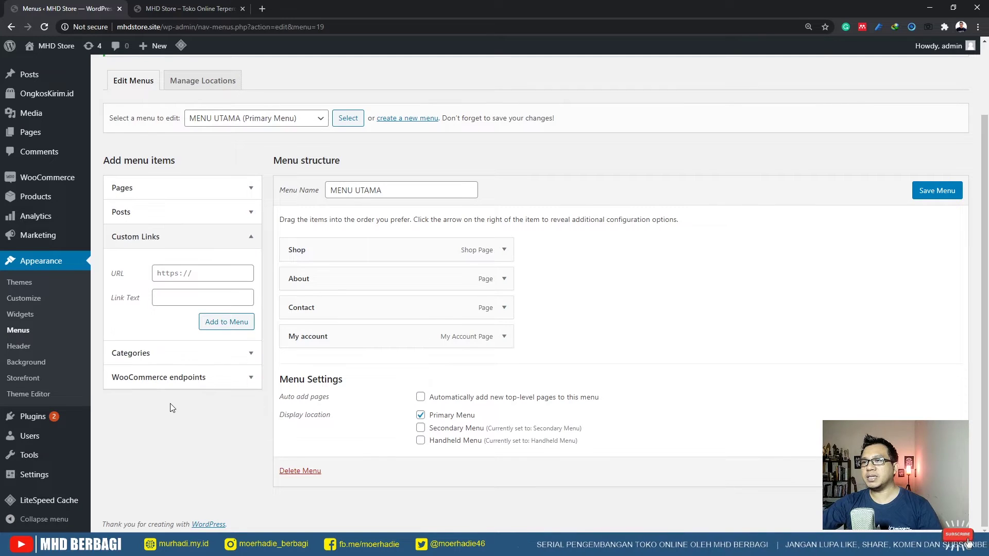
left_click(174, 297)
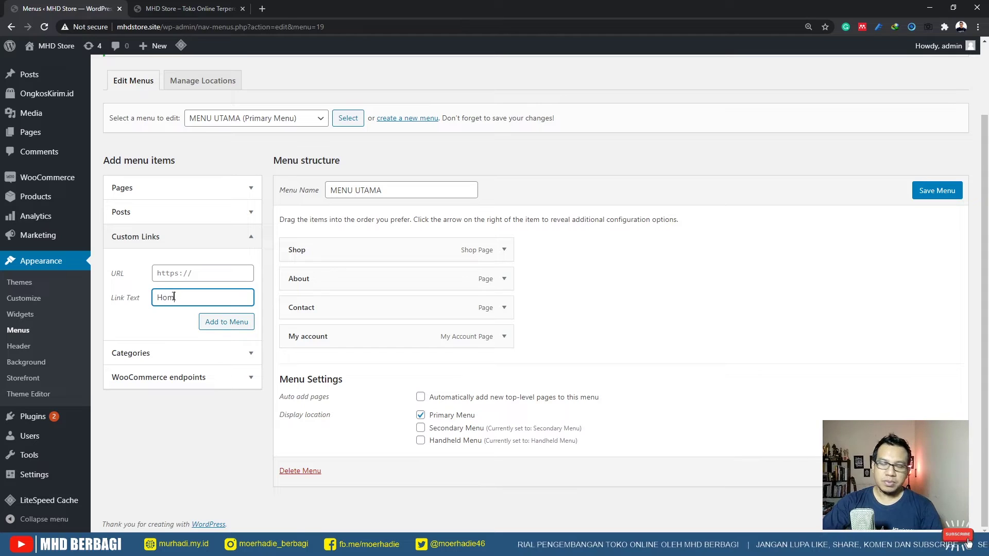
left_click(208, 274)
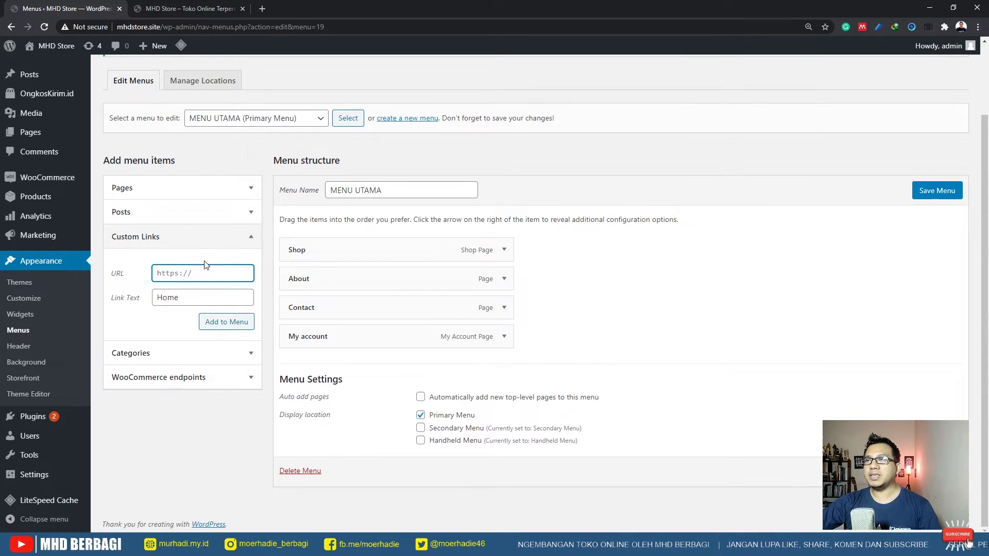
left_click_drag(162, 27, 118, 27)
key("ctrl+c")
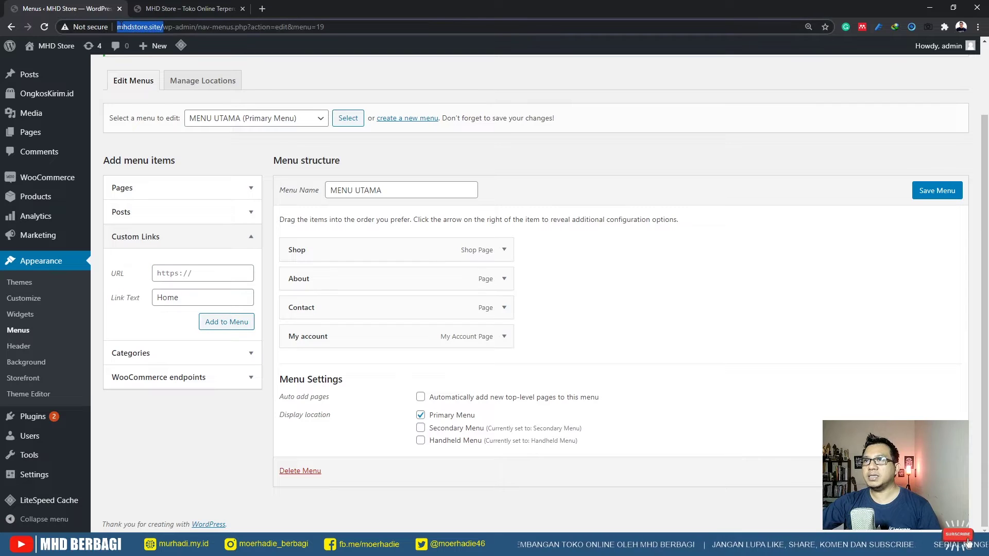
left_click(188, 273)
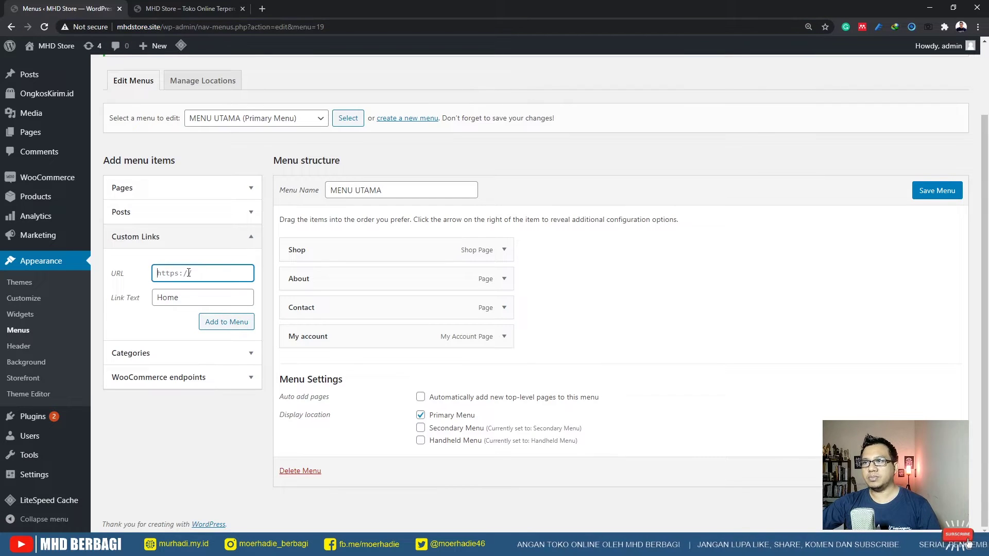
key("ctrl+v")
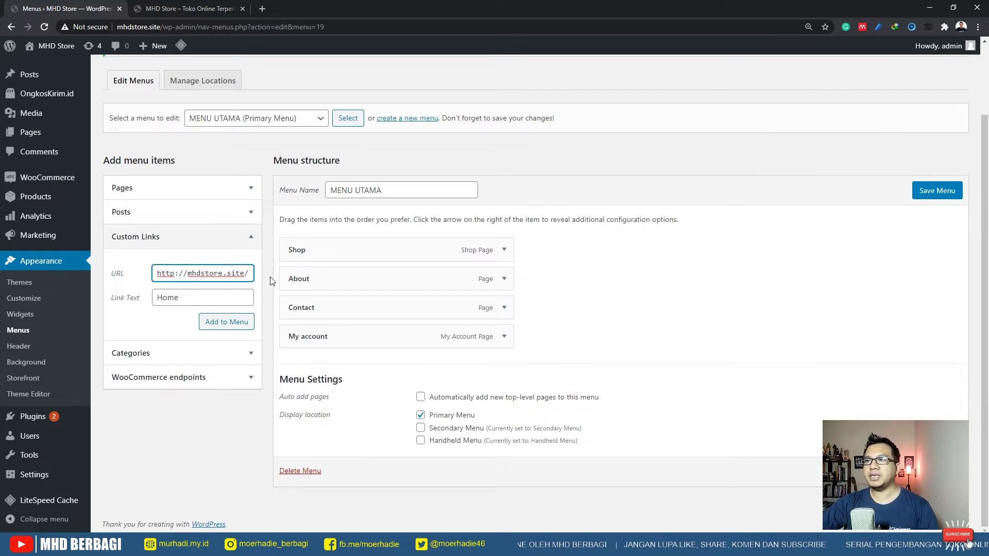
Add the Home link to the menu, drag it above Shop, and save.
left_click(219, 326)
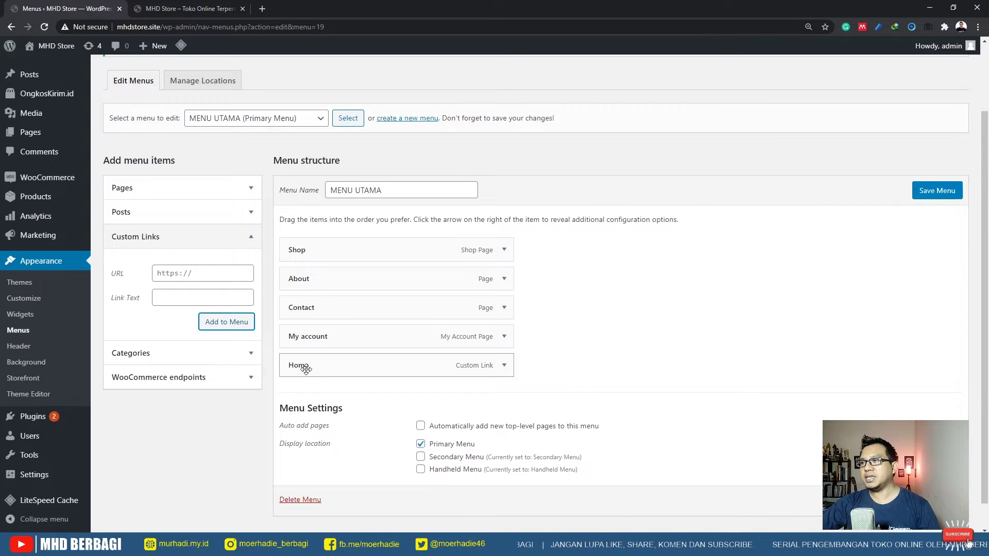
left_click_drag(306, 369, 303, 247)
left_click(922, 197)
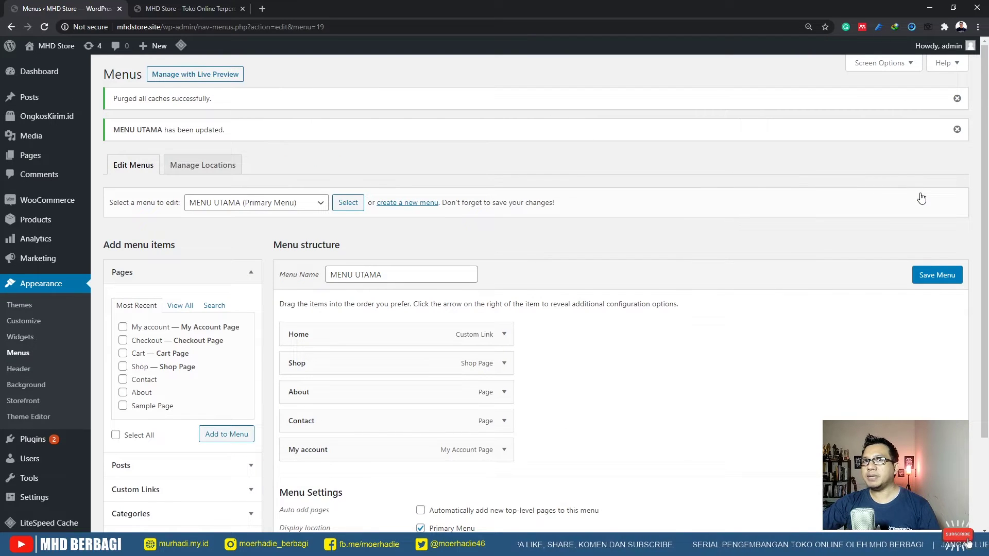
left_click(200, 14)
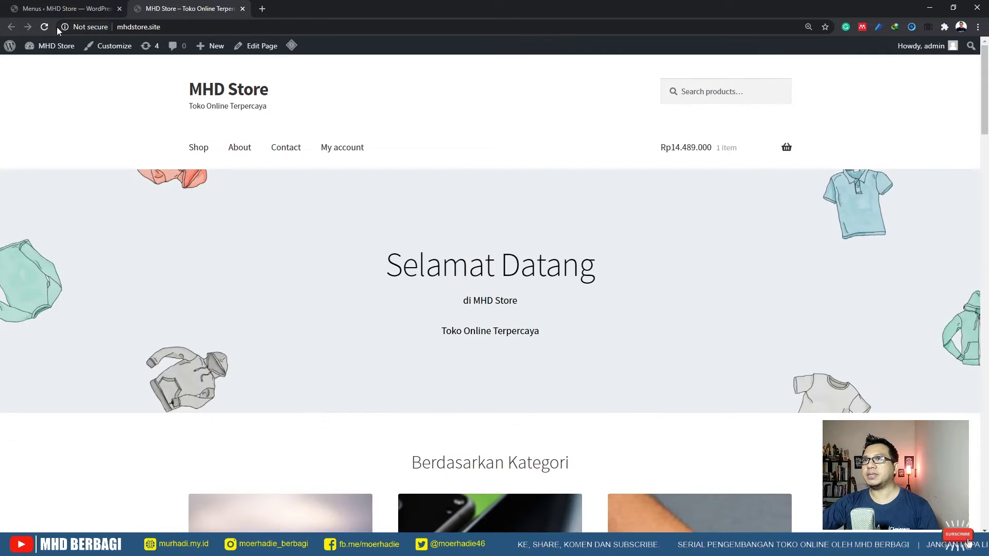
left_click(44, 29)
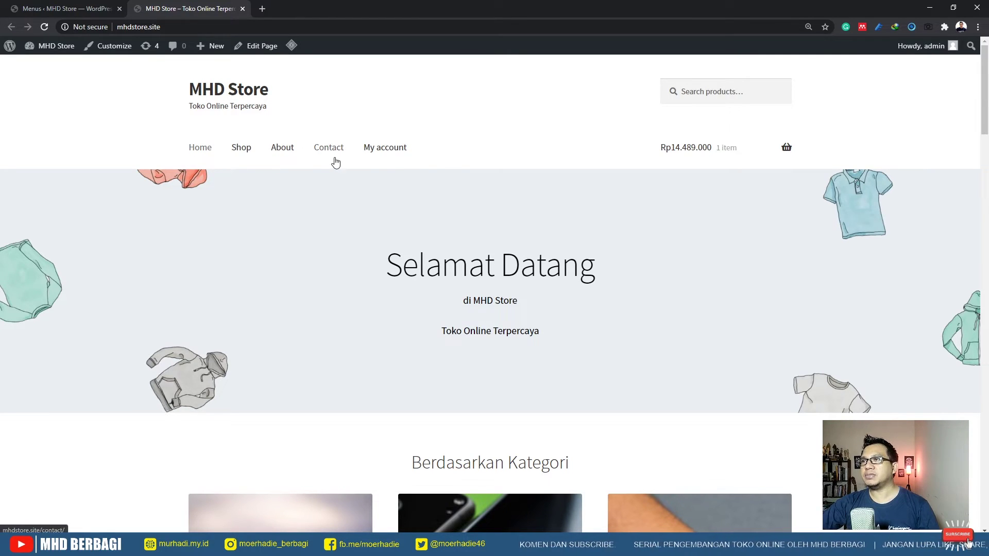
left_click(65, 9)
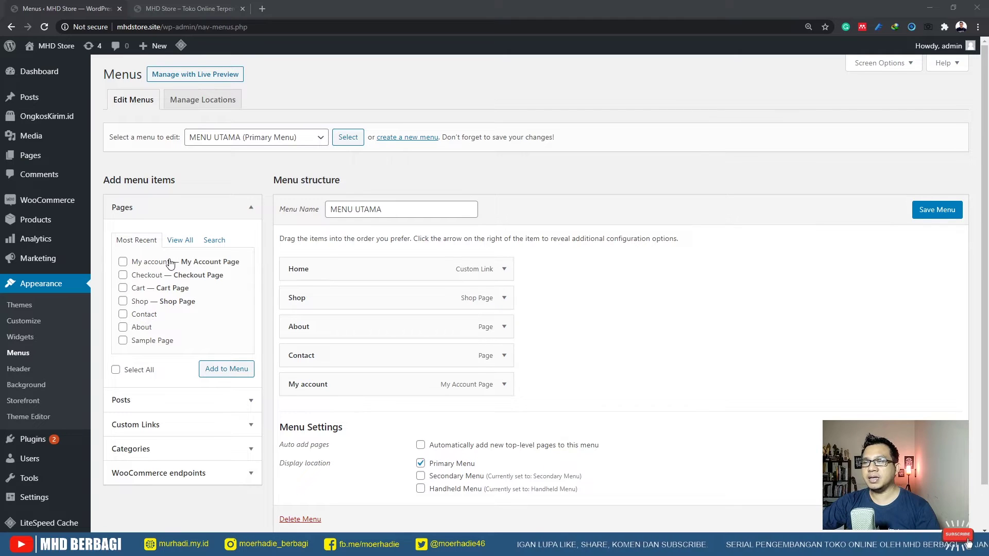
Add the Blog page from View All, place it above My account, and save the menu.
left_click(176, 240)
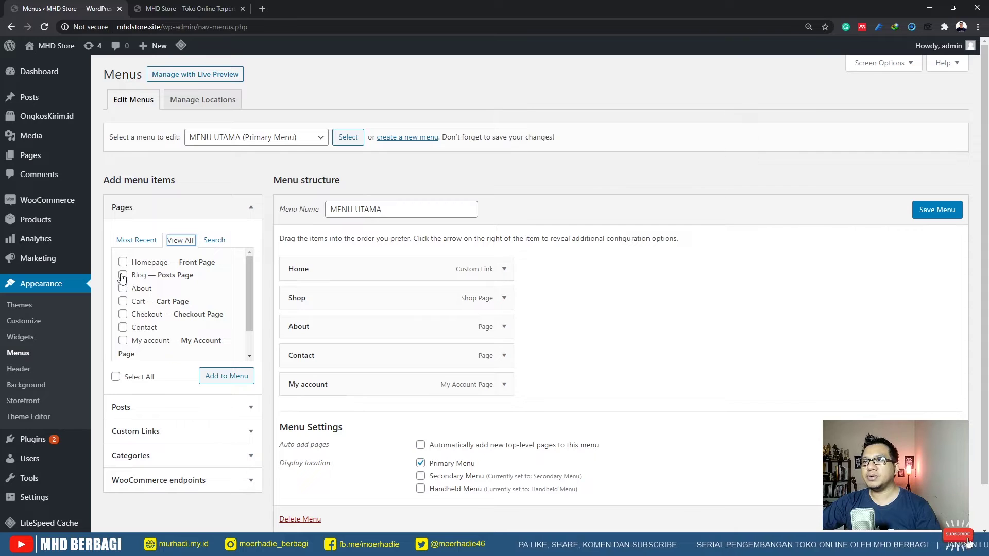
left_click(123, 277)
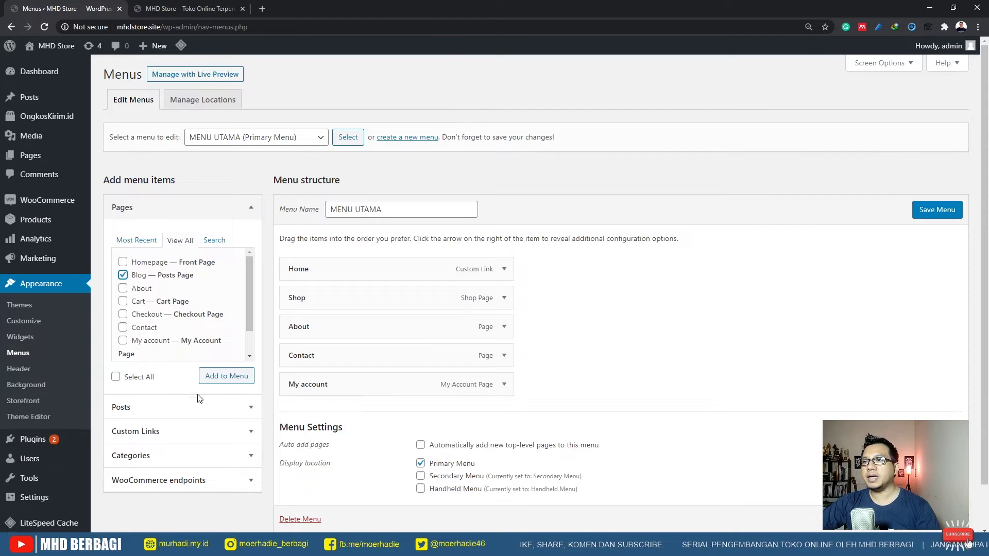
left_click(211, 377)
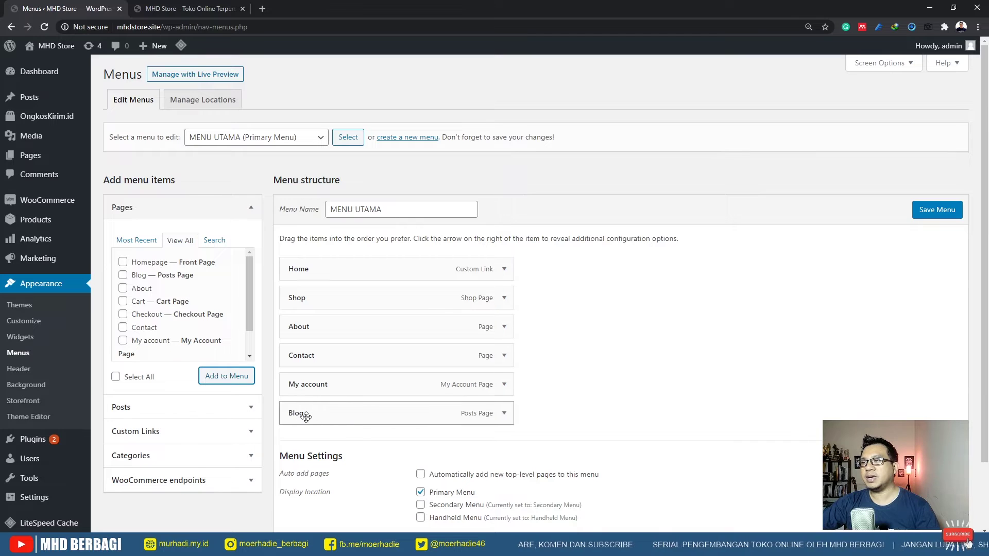
left_click_drag(306, 417, 307, 387)
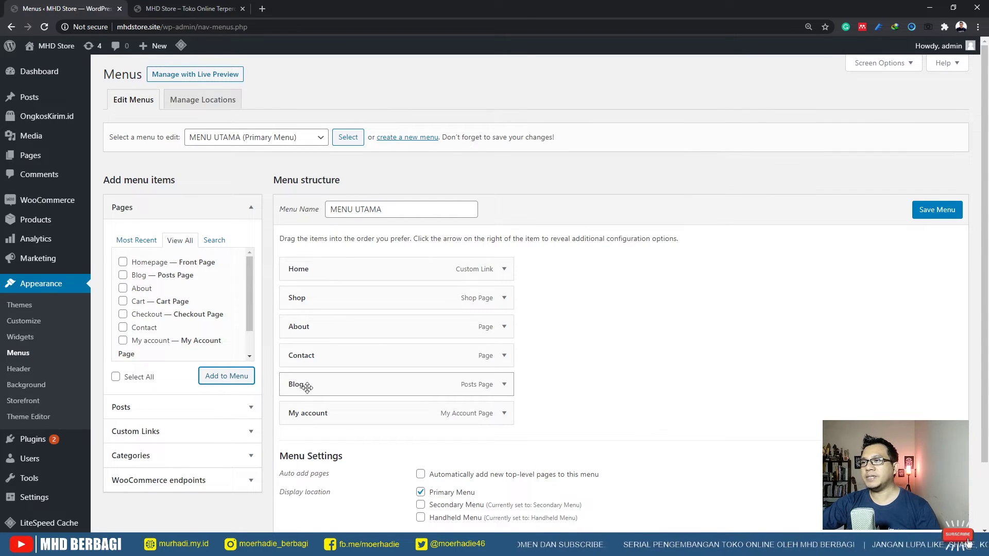
left_click(924, 216)
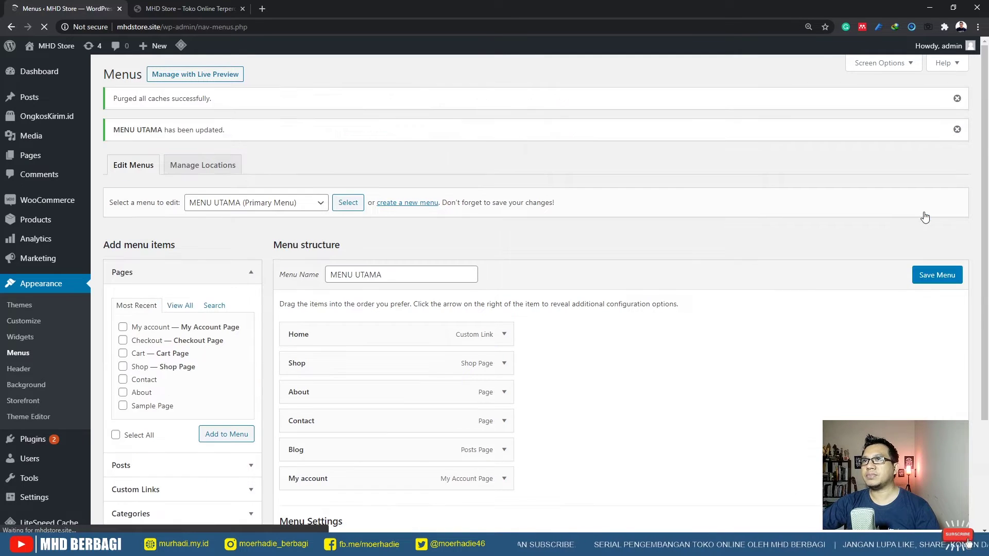
left_click(185, 10)
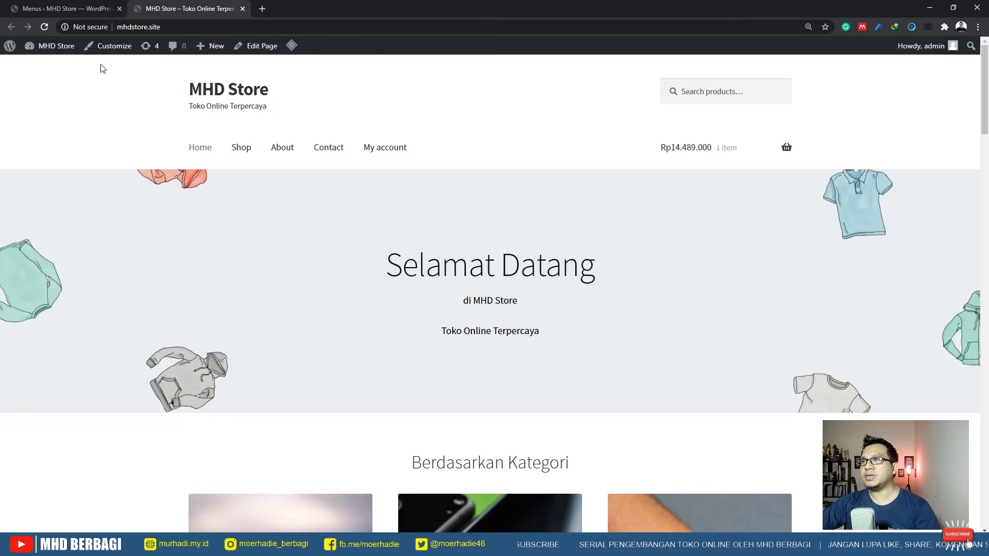
left_click(44, 27)
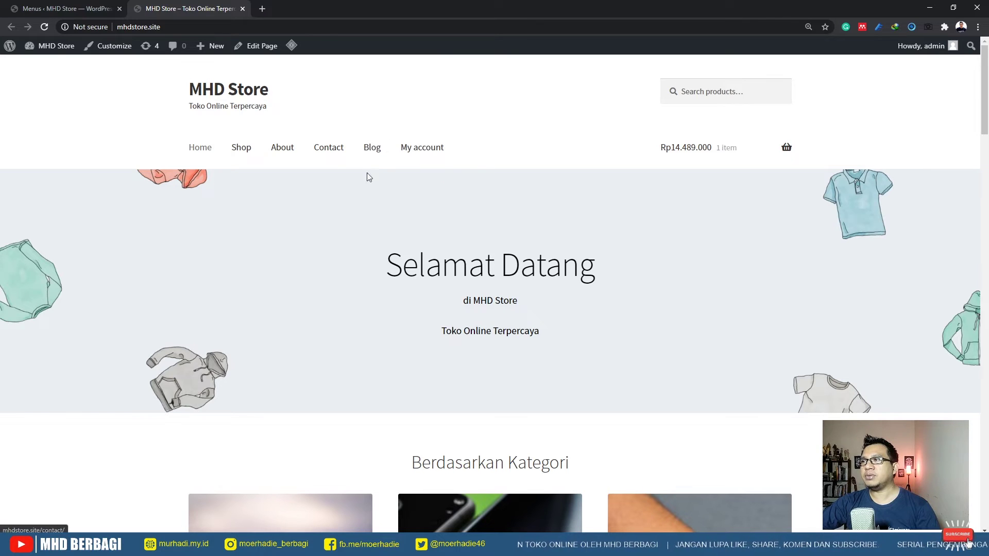
left_click(372, 148)
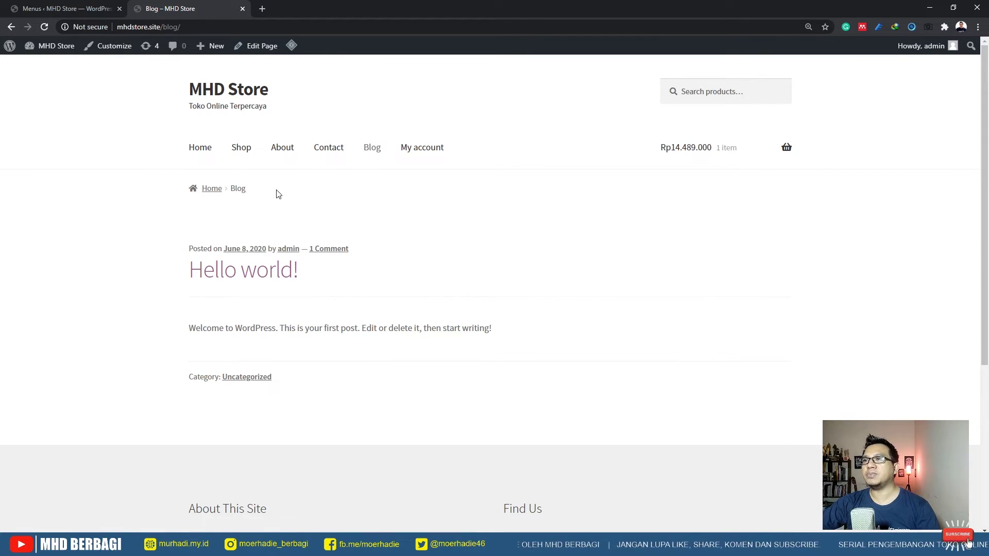
left_click(202, 154)
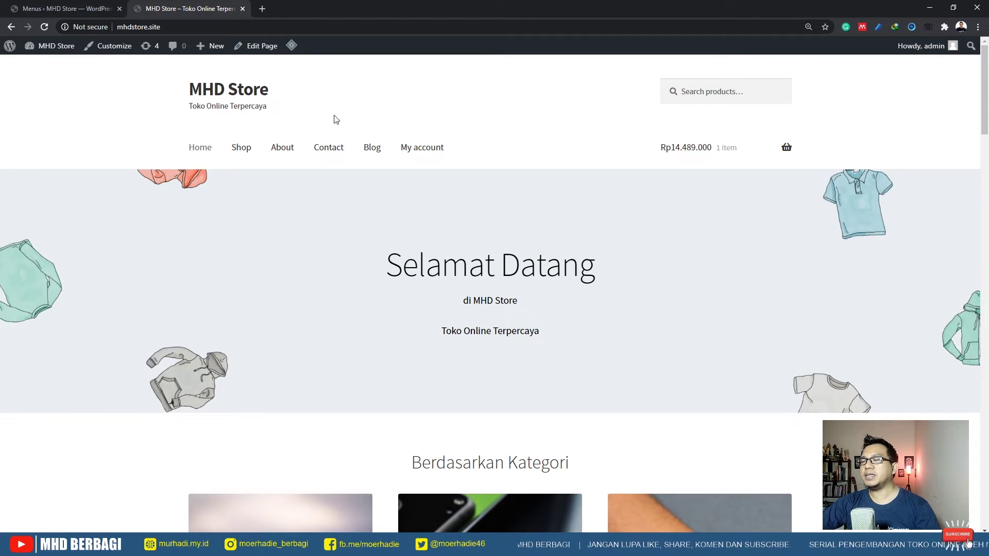
scroll(251, 185, "down", 3)
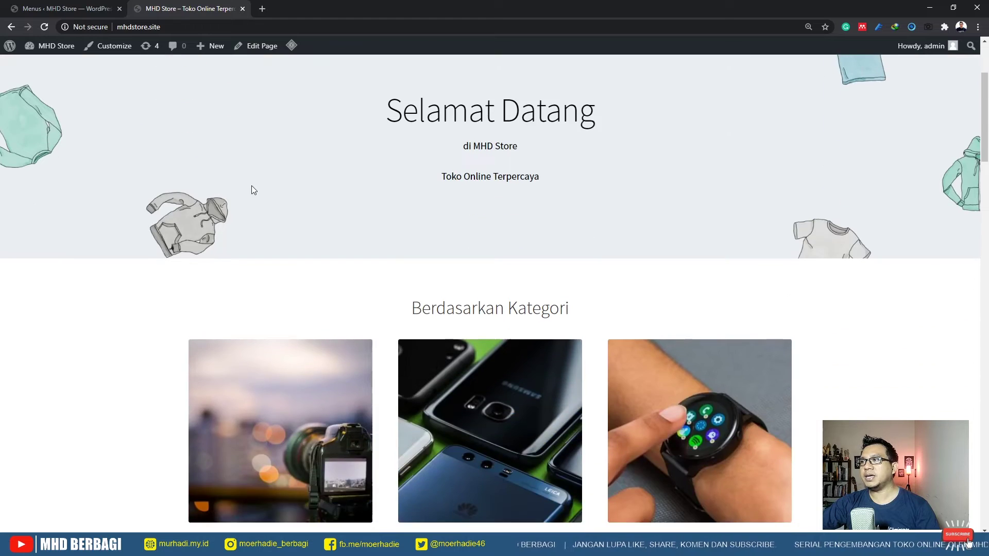
scroll(249, 187, "up", 3)
scroll(245, 192, "down", 1)
scroll(245, 196, "down", 2)
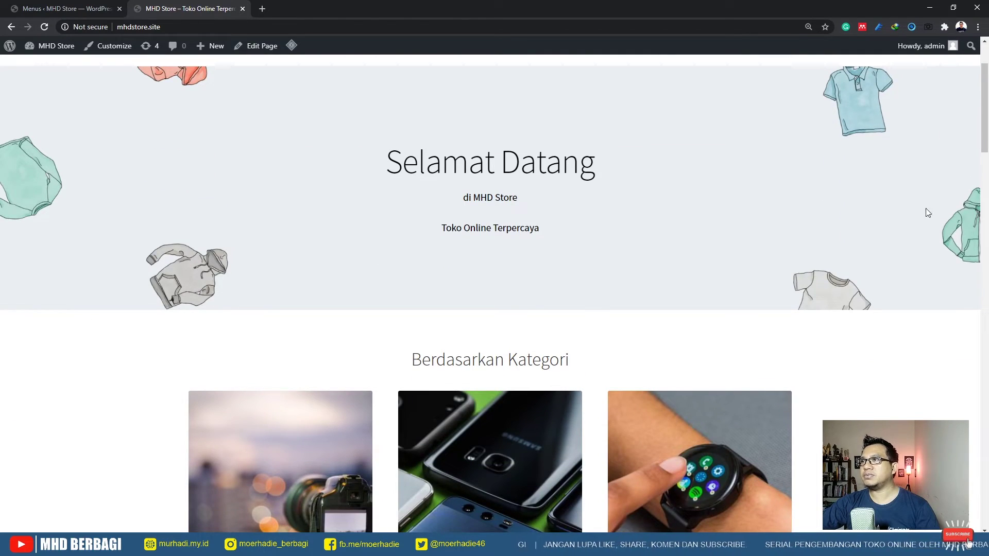
left_click(71, 5)
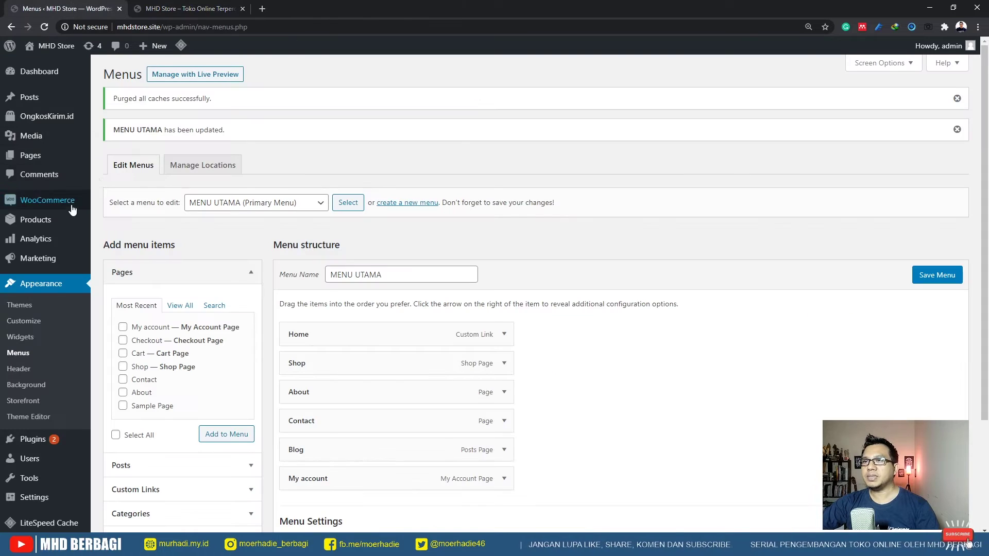
Go to Pages > All Pages and edit the Homepage page.
mouse_move(79, 163)
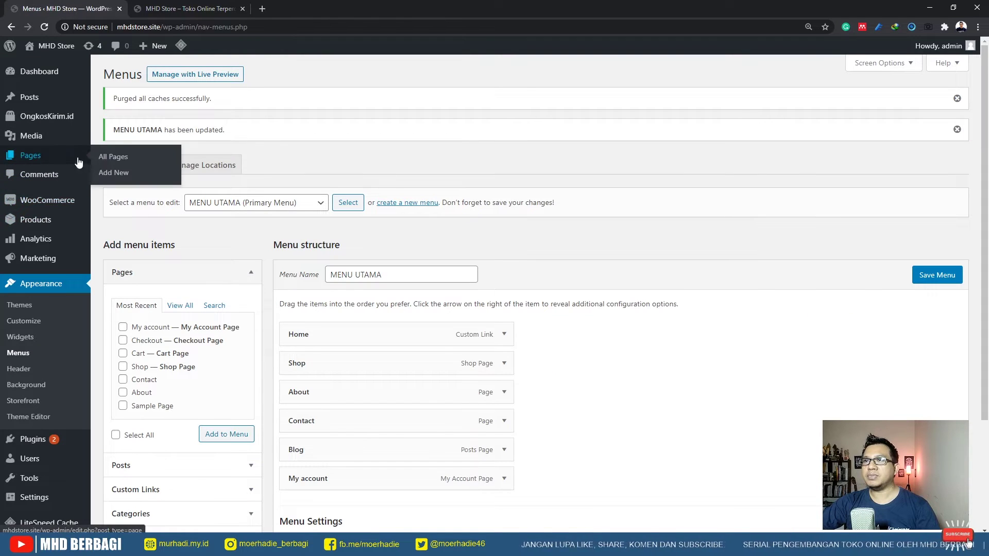
left_click(110, 162)
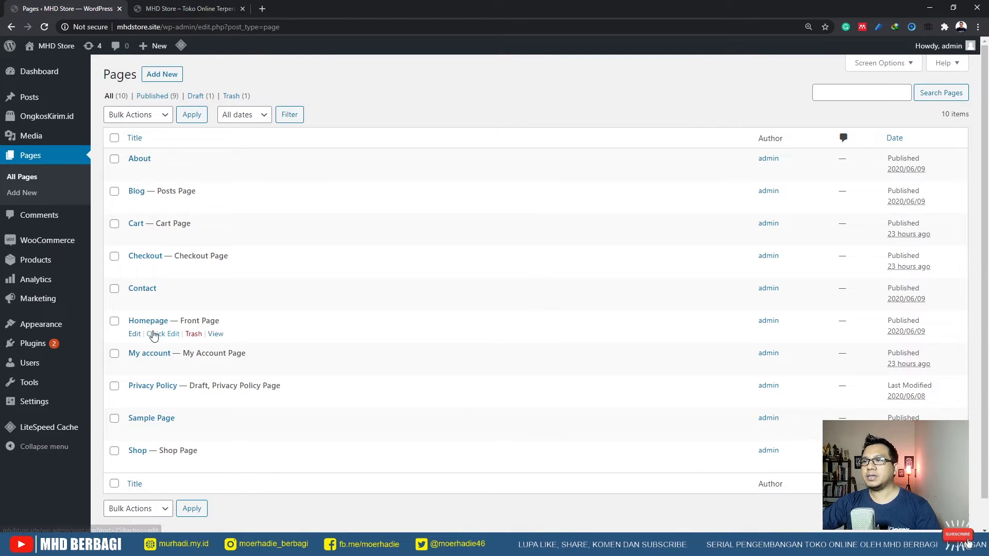
left_click(133, 333)
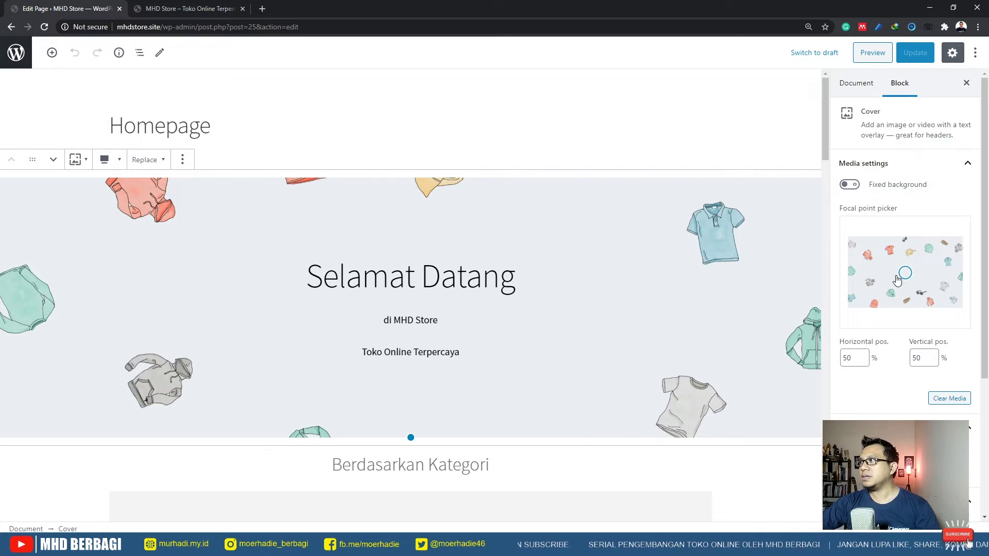
Replace the Cover block background with cam_feature_image2.jpg from the Media Library.
left_click(145, 160)
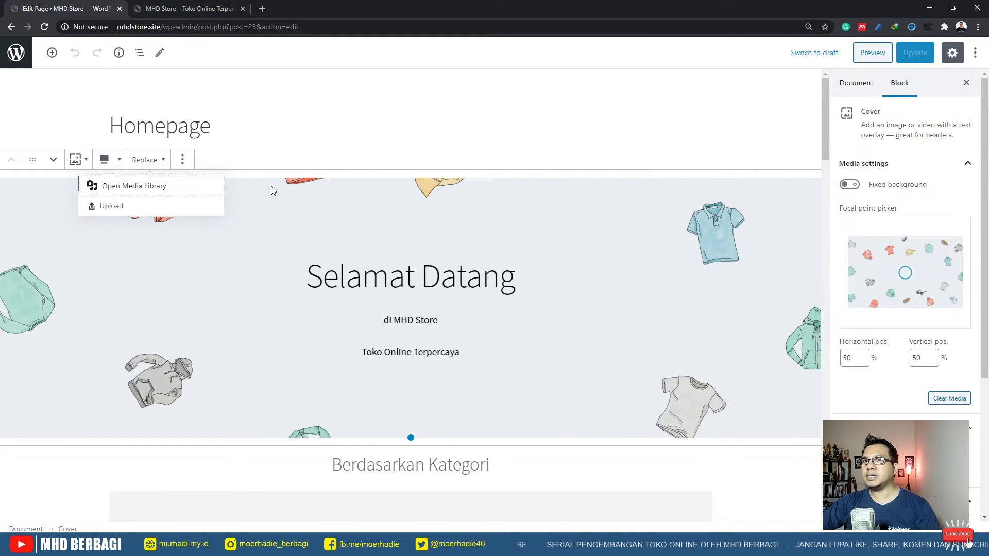
left_click(120, 190)
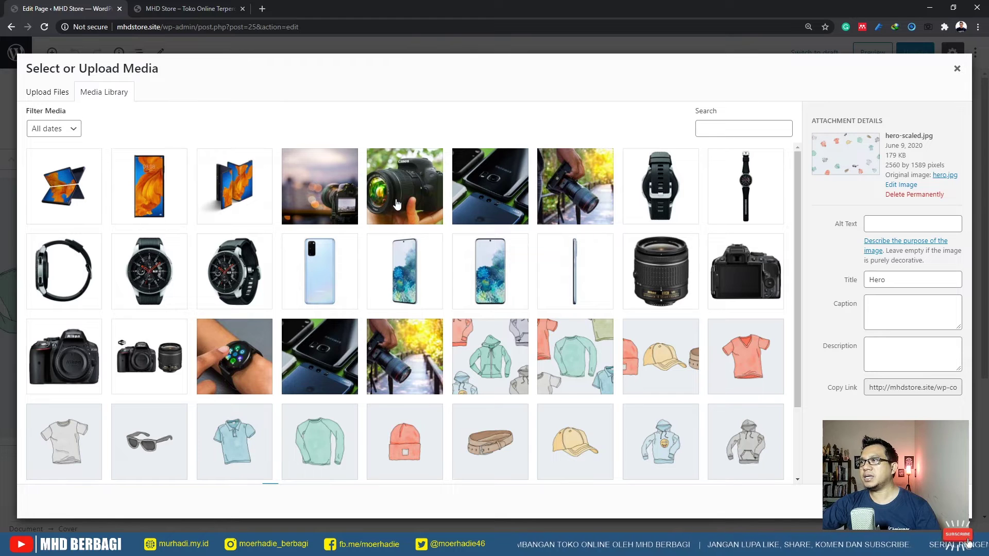
left_click(334, 195)
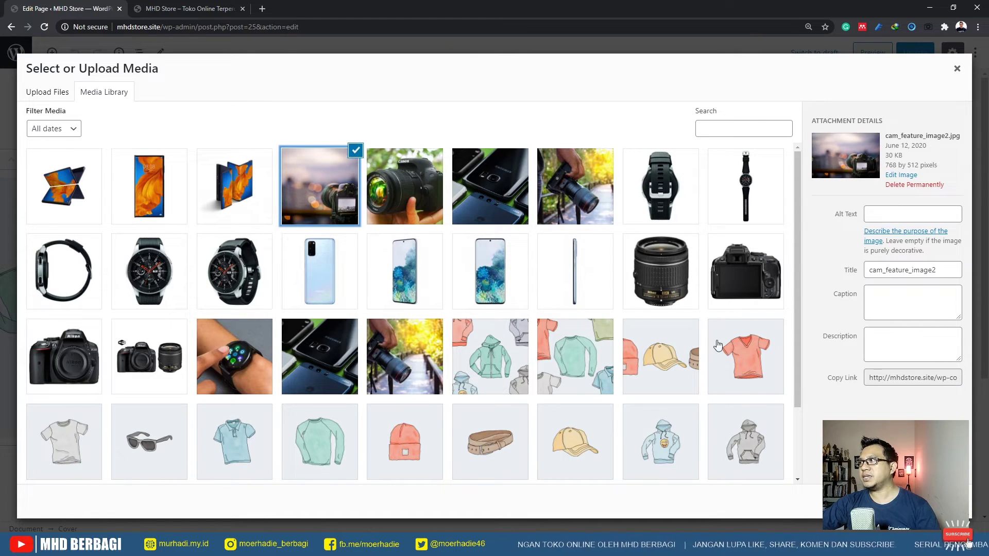
left_click(944, 501)
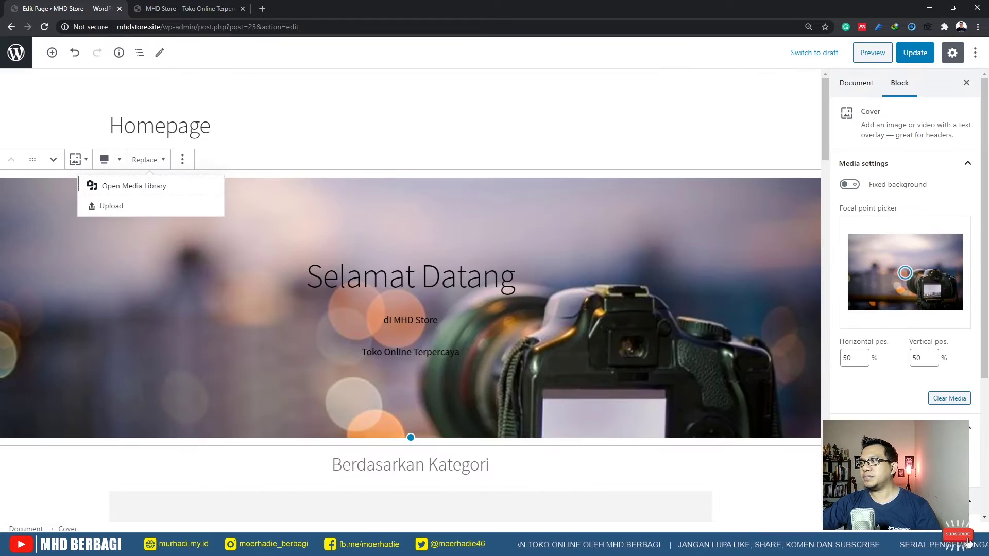
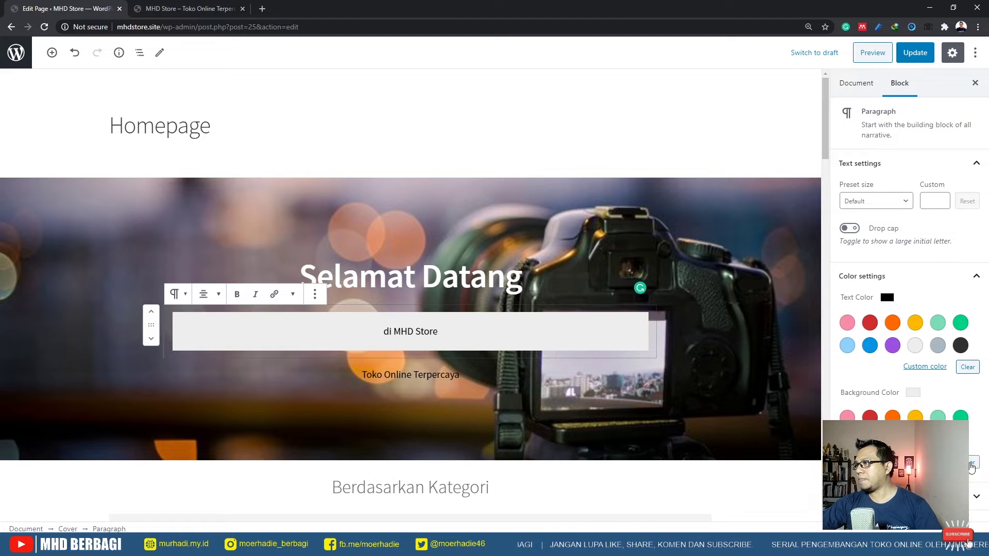
Remove the paragraph background and make both cover subtitle lines light grey.
left_click(972, 465)
left_click_drag(453, 327, 383, 325)
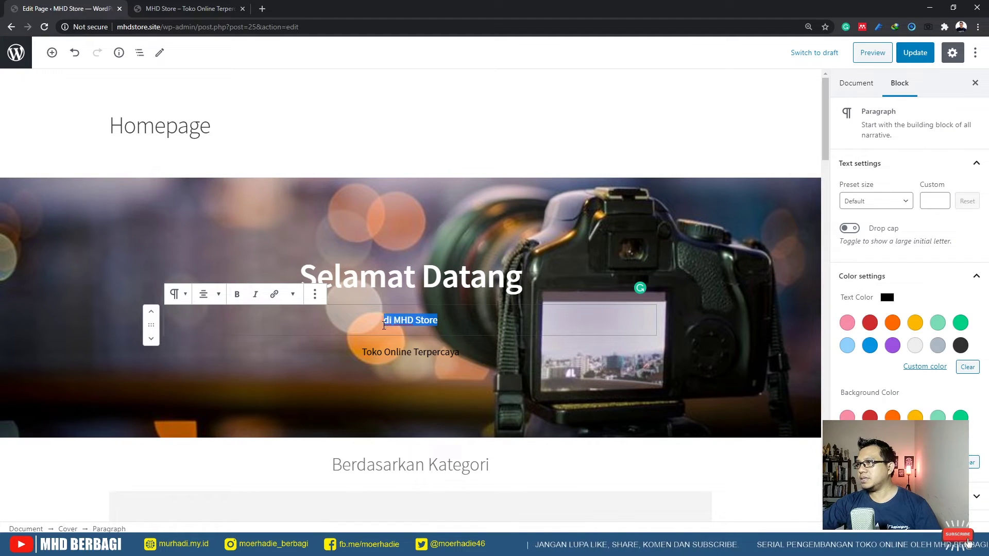
left_click(916, 348)
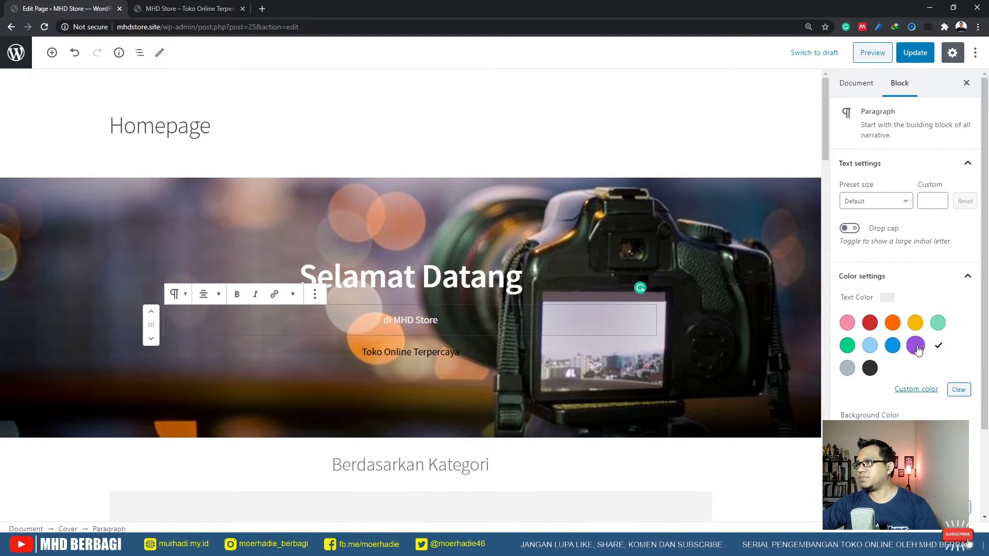
left_click_drag(363, 353, 505, 356)
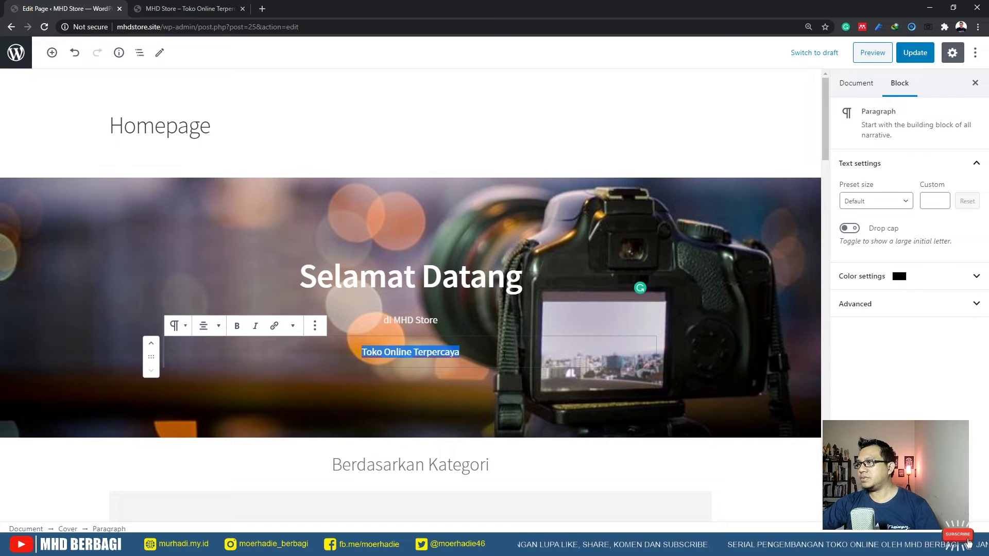
left_click(898, 278)
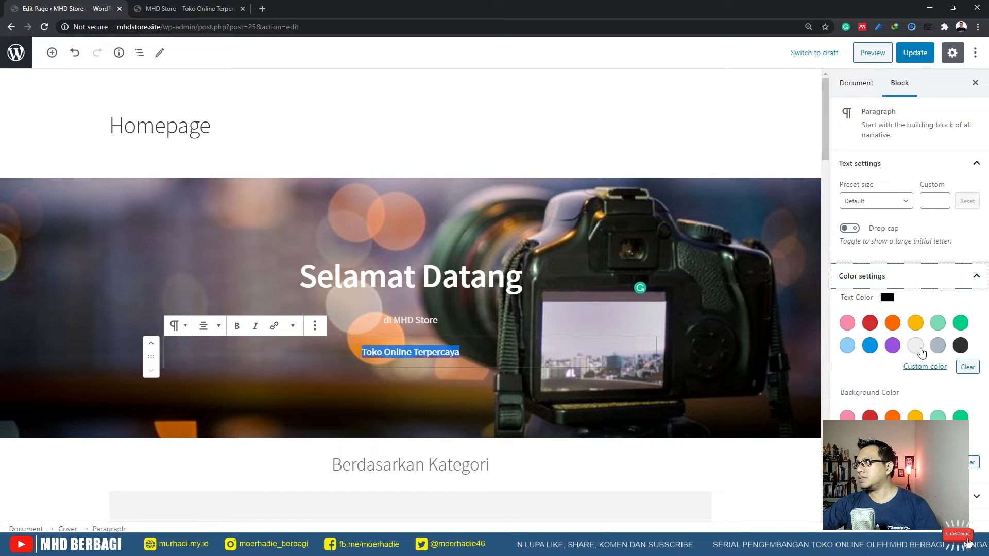
left_click(916, 348)
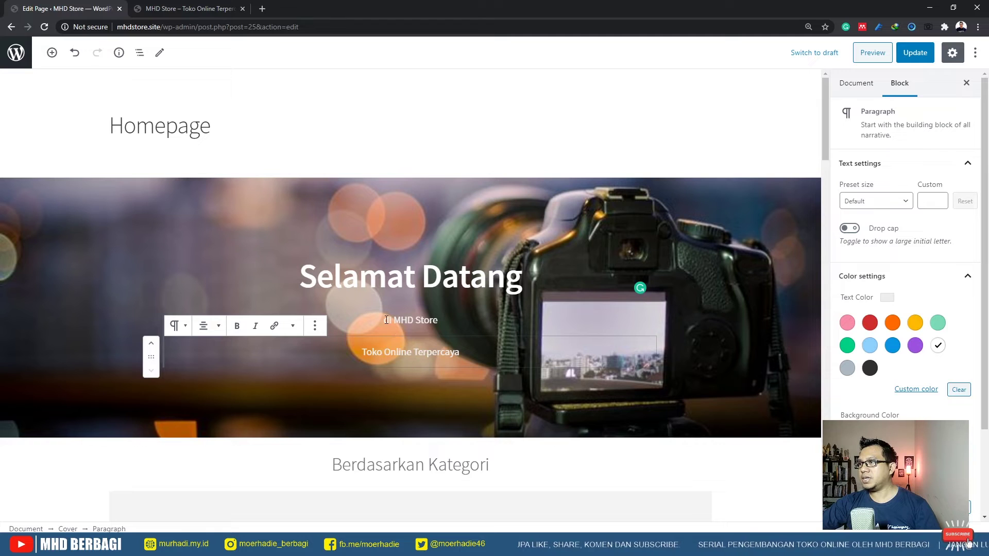
Set 'di MHD Store' to the Huge preset size and make it bold.
left_click_drag(387, 319, 437, 320)
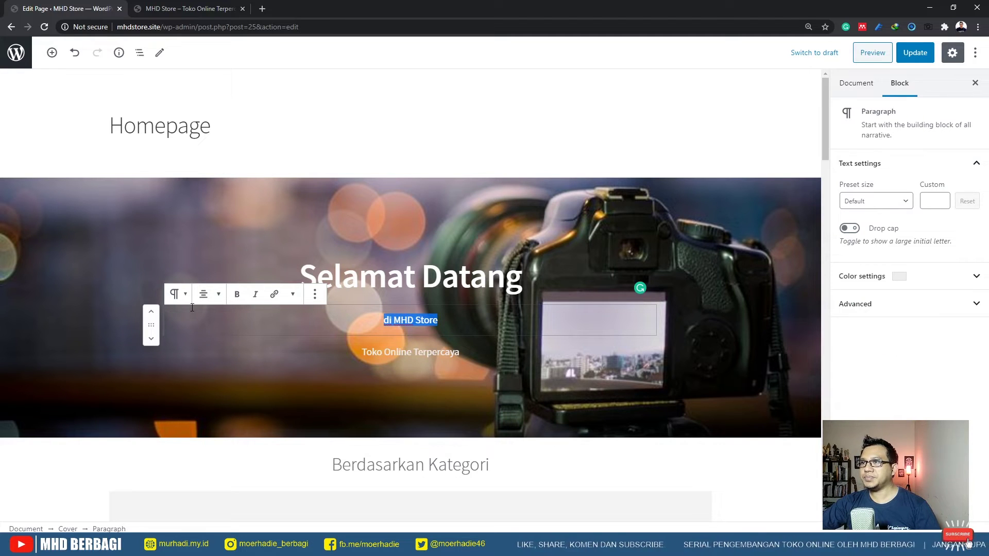
left_click(177, 292)
left_click(438, 319)
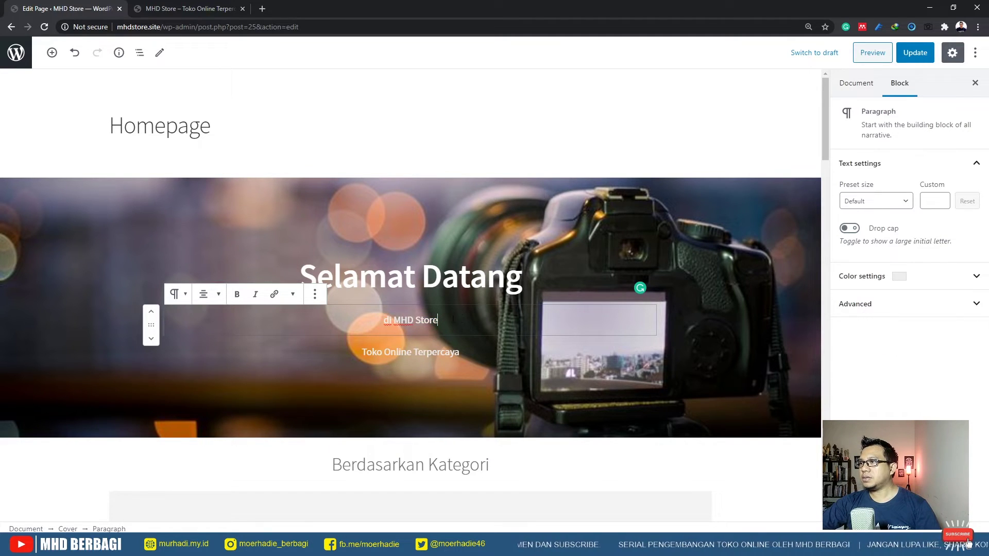
triple_click(453, 319)
left_click(897, 205)
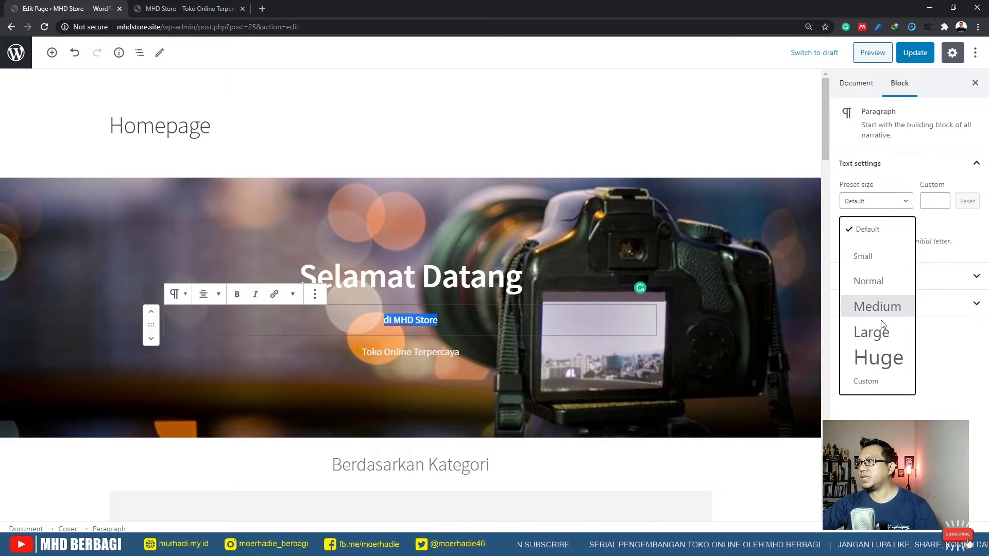
left_click(879, 353)
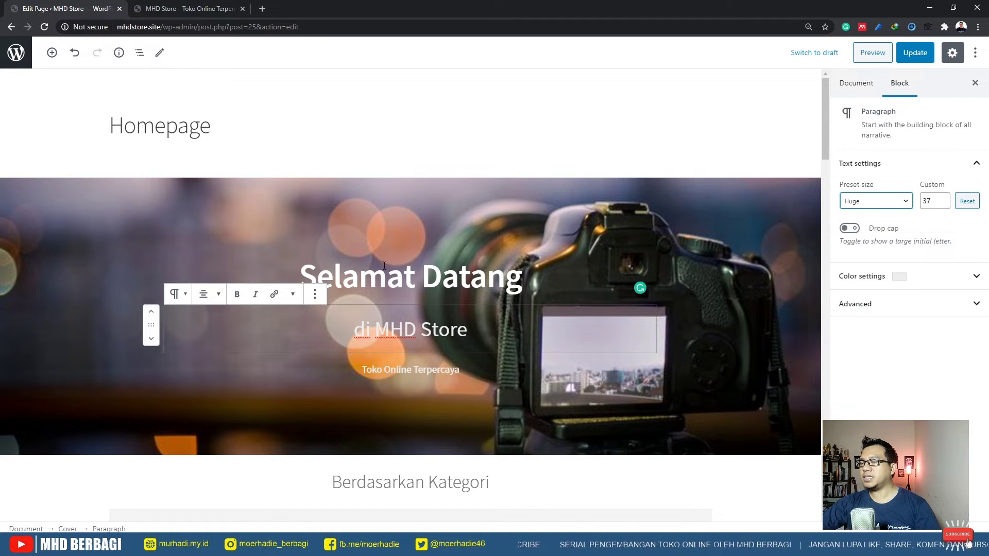
left_click(347, 224)
triple_click(354, 329)
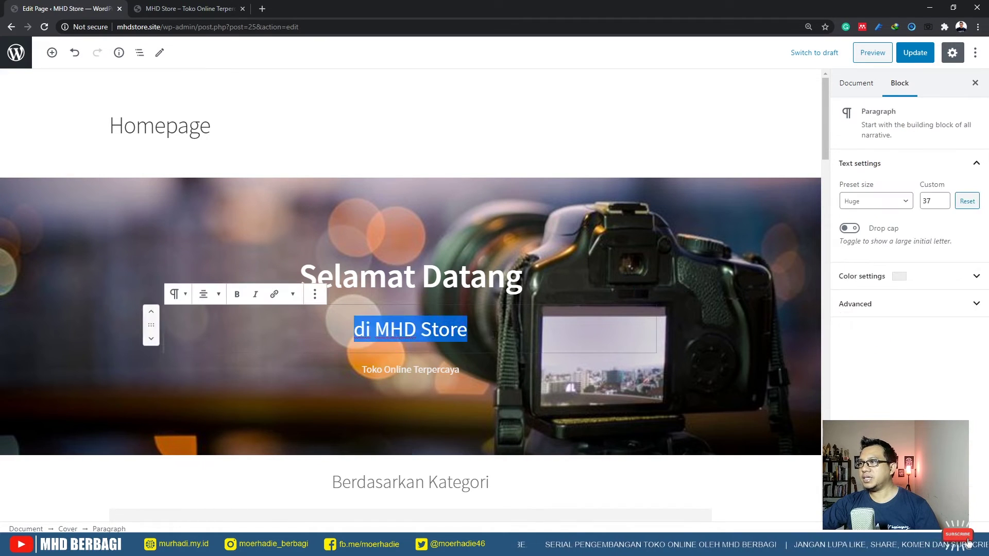
left_click(237, 294)
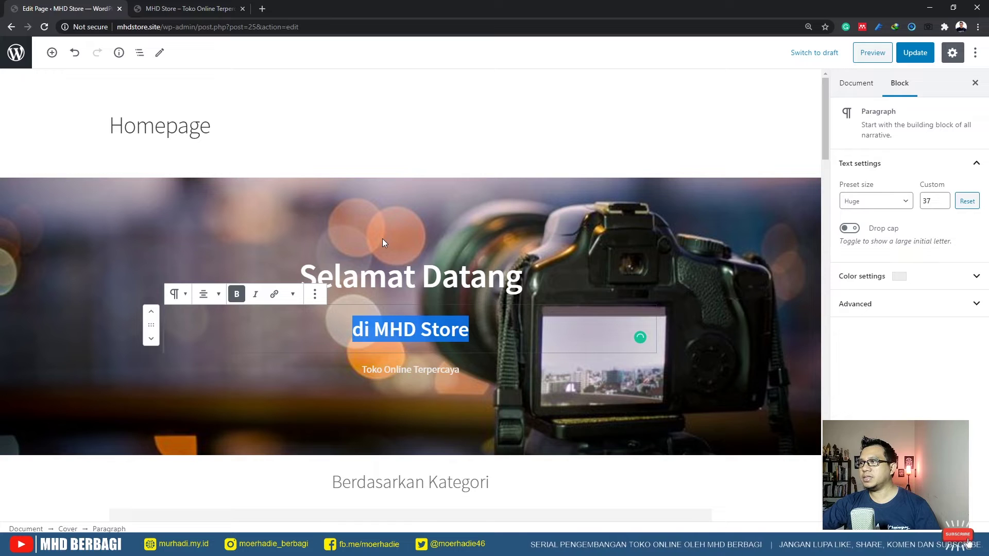
left_click(382, 238)
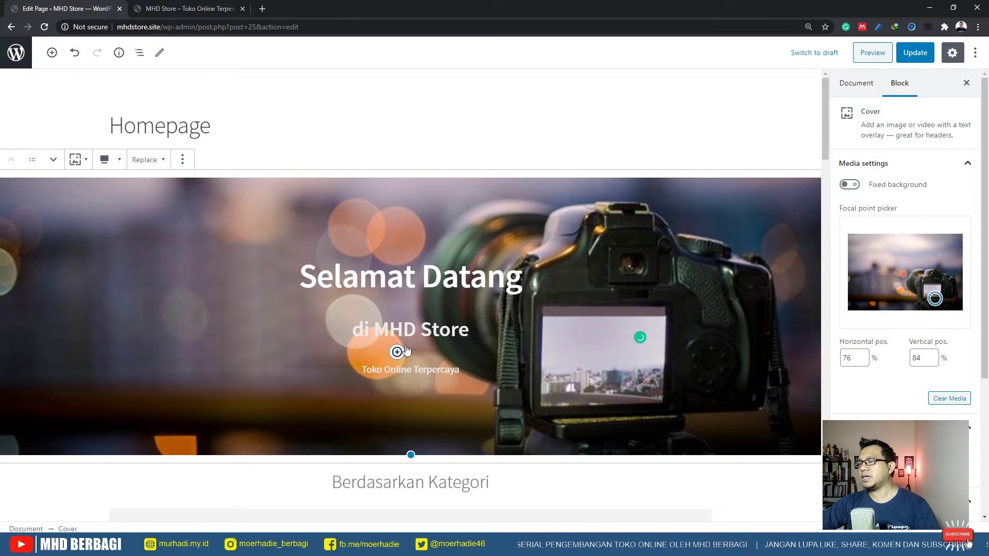
Delete the Di Rekomendasikan heading from the homepage.
scroll(466, 314, "down", 1)
scroll(331, 252, "up", 1)
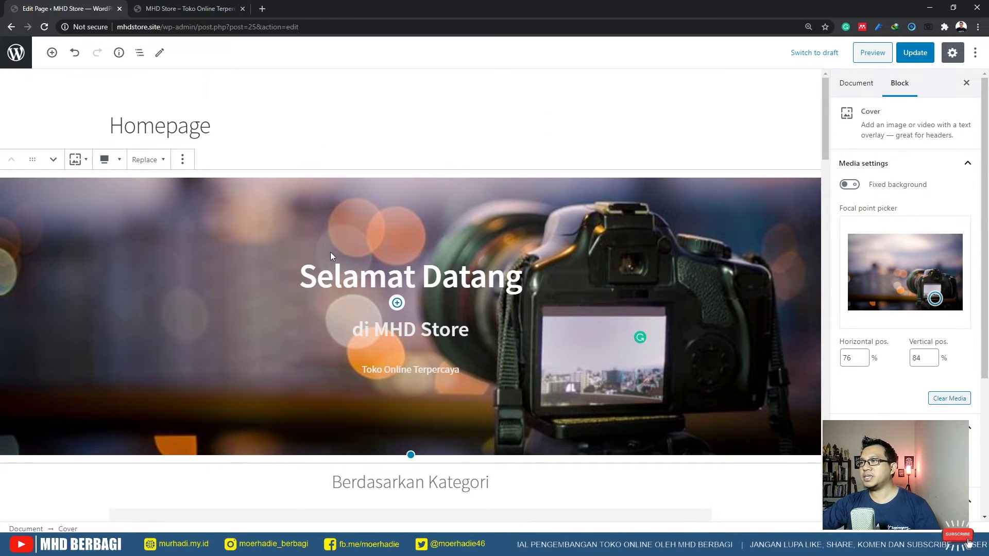
scroll(330, 251, "down", 1)
scroll(332, 258, "down", 4)
scroll(332, 259, "down", 10)
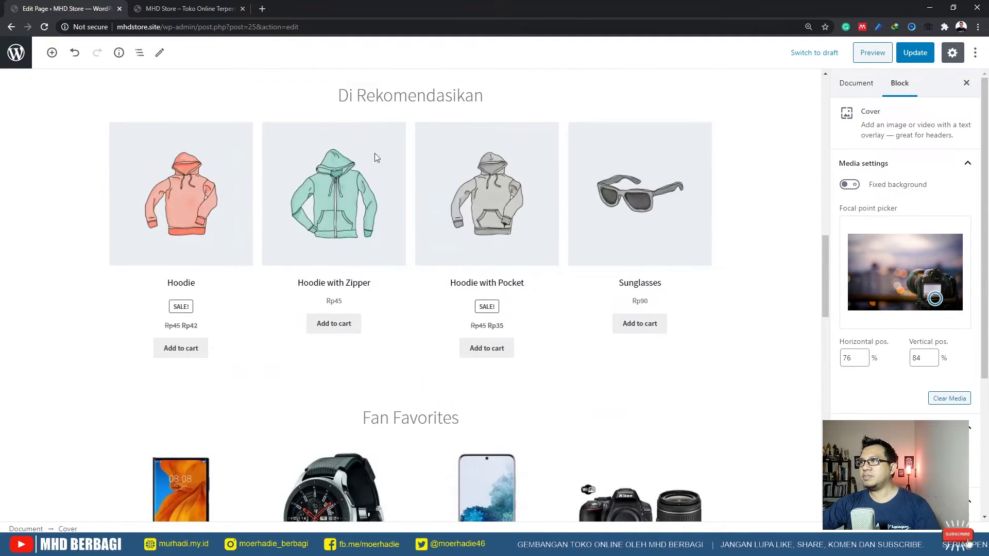
scroll(376, 157, "up", 2)
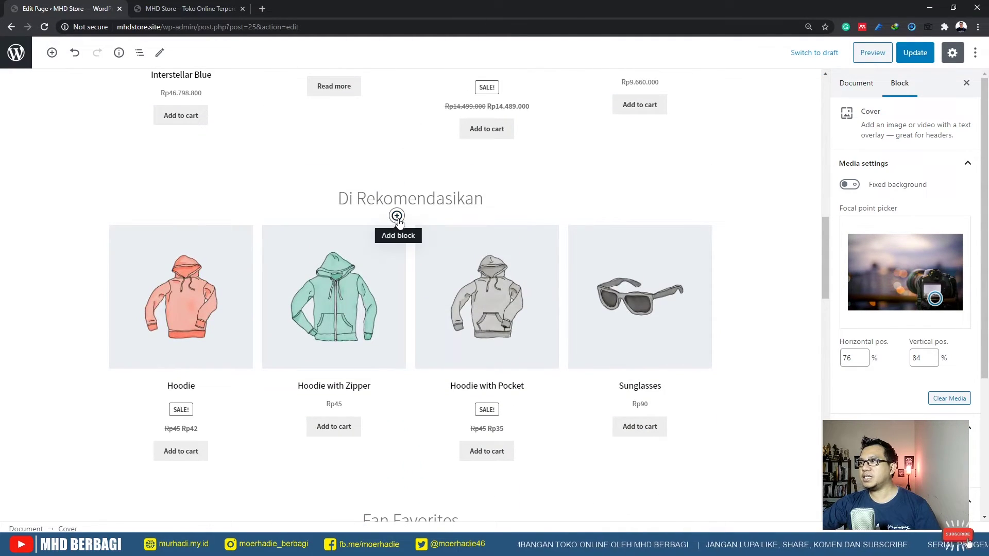
left_click(400, 196)
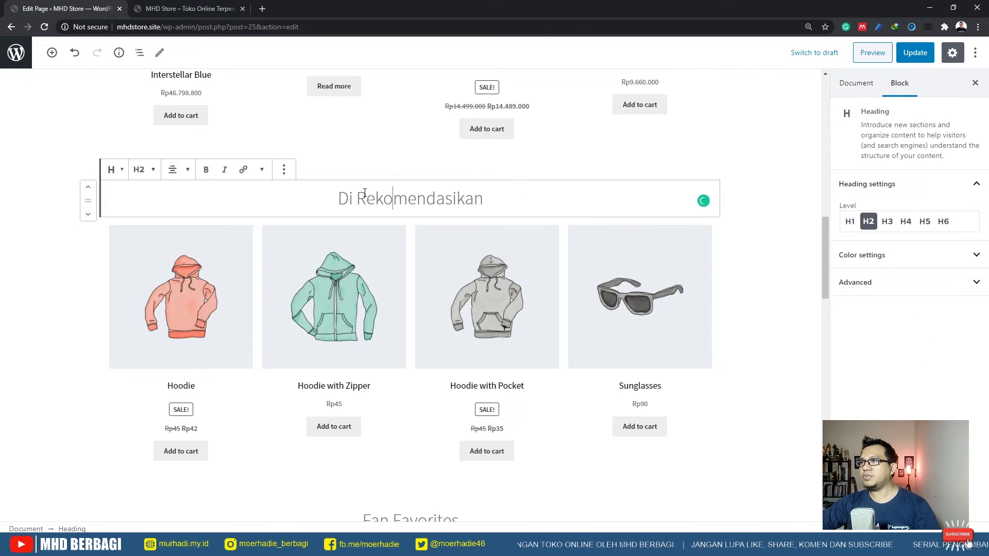
left_click(284, 171)
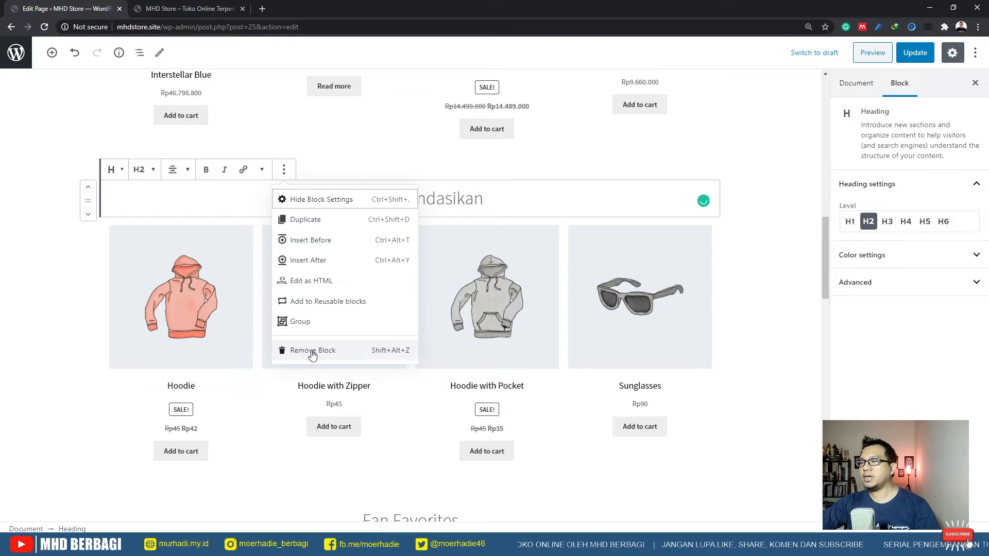
left_click(342, 165)
left_click(416, 201)
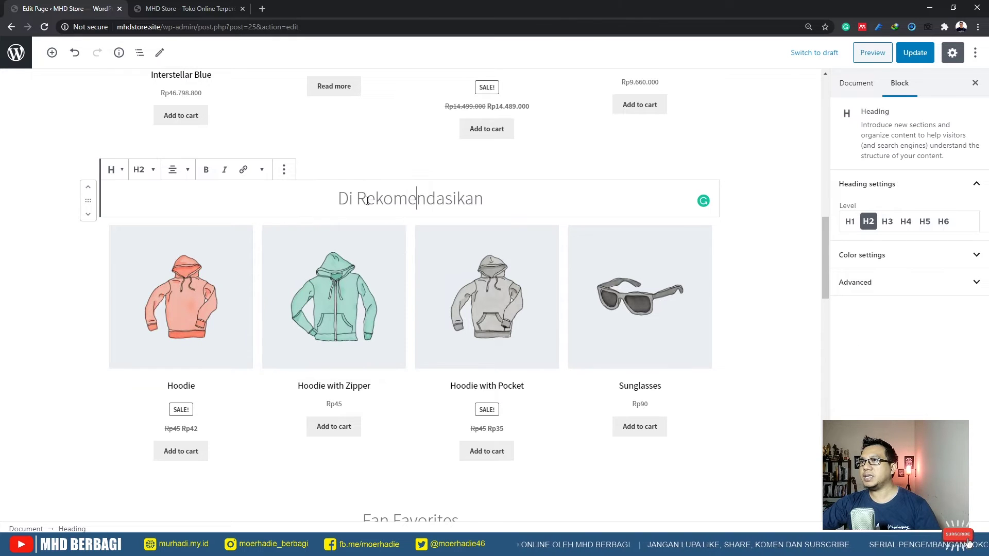
left_click(284, 170)
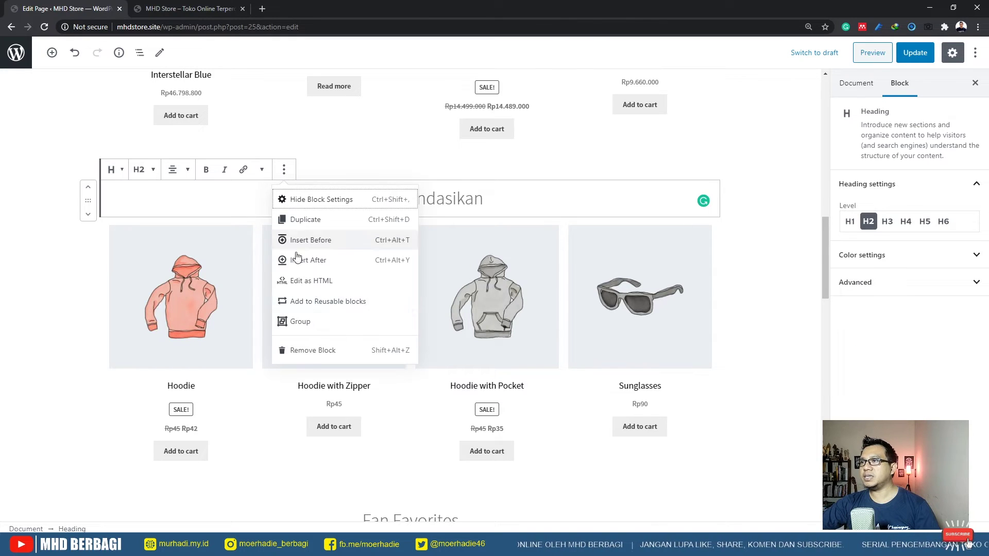
left_click(312, 353)
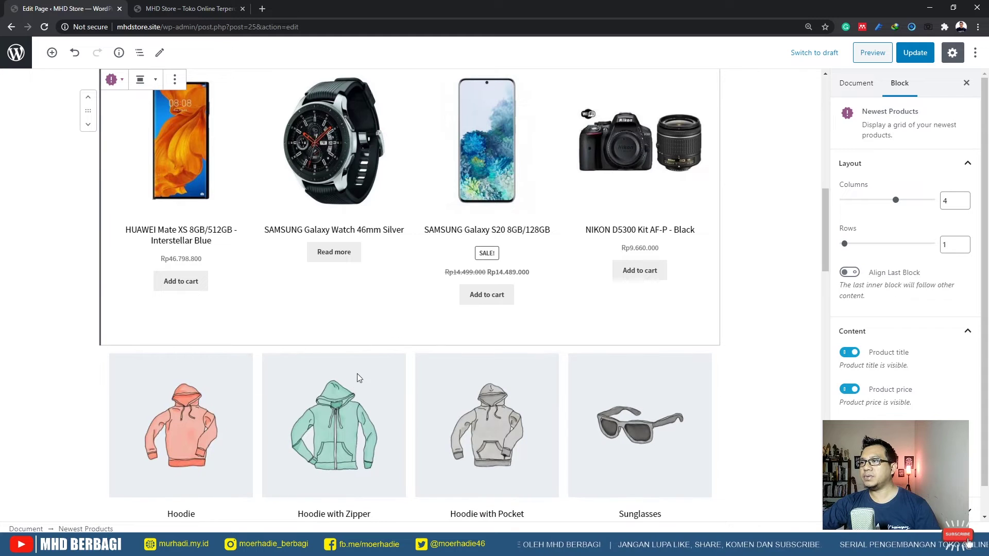
Delete the Hand-picked Products grid with the hoodie and sunglasses.
scroll(376, 382, "up", 2)
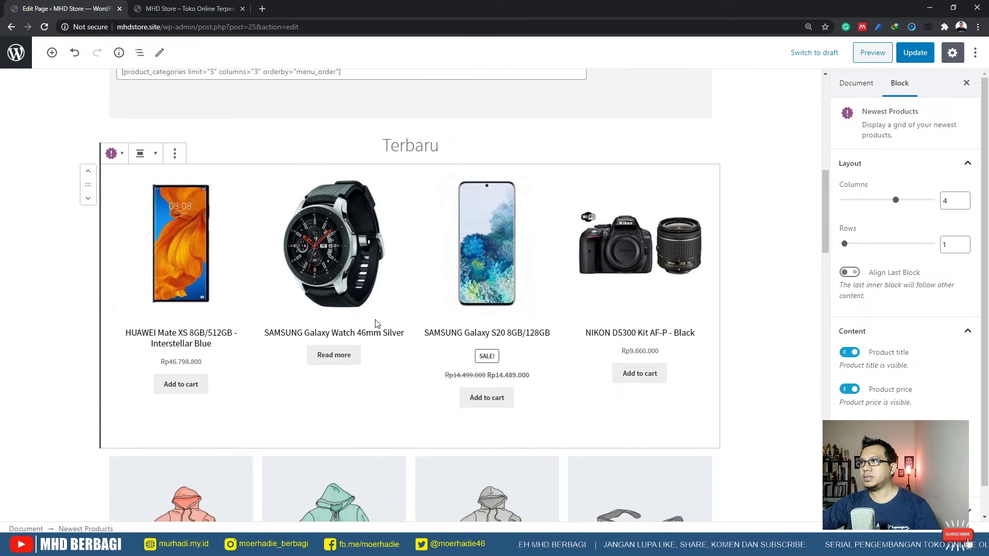
scroll(379, 379, "down", 3)
left_click(380, 366)
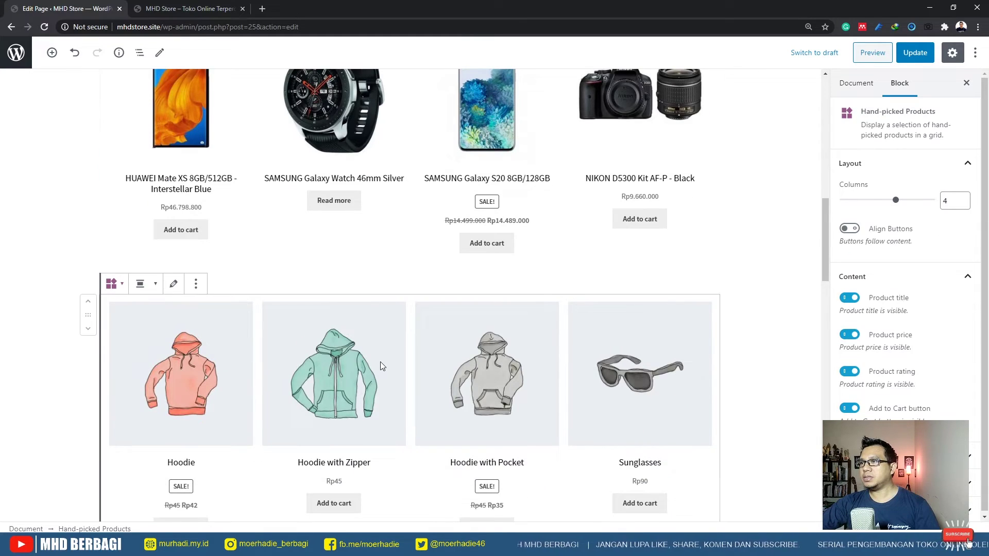
left_click(196, 284)
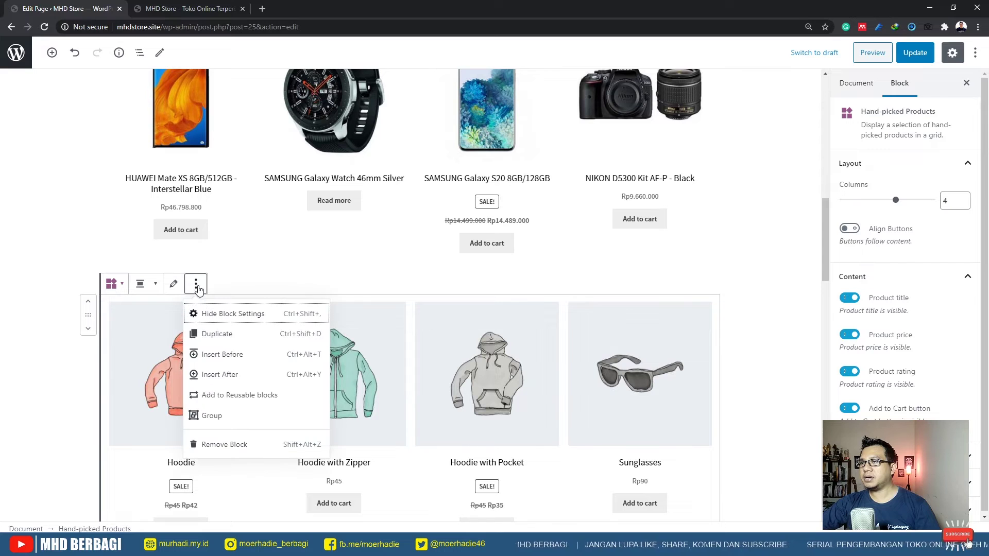
left_click(223, 445)
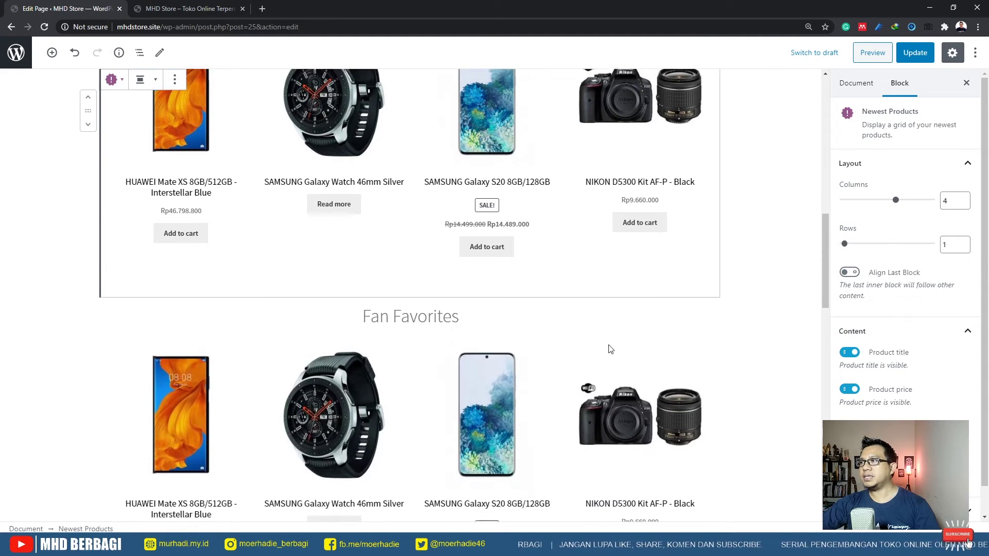
Update the homepage to save all the changes.
scroll(609, 342, "up", 1)
scroll(610, 332, "up", 7)
scroll(491, 317, "down", 9)
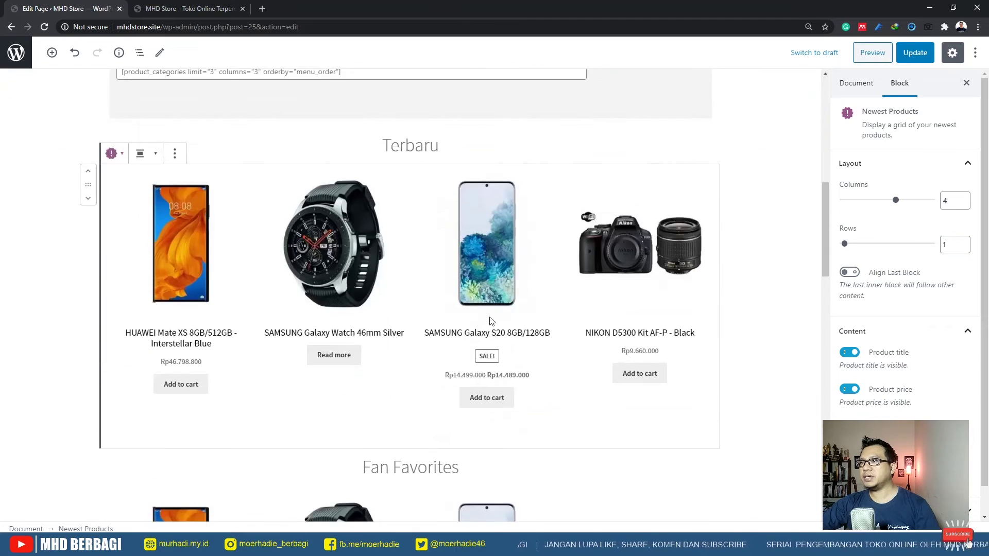
scroll(490, 317, "down", 10)
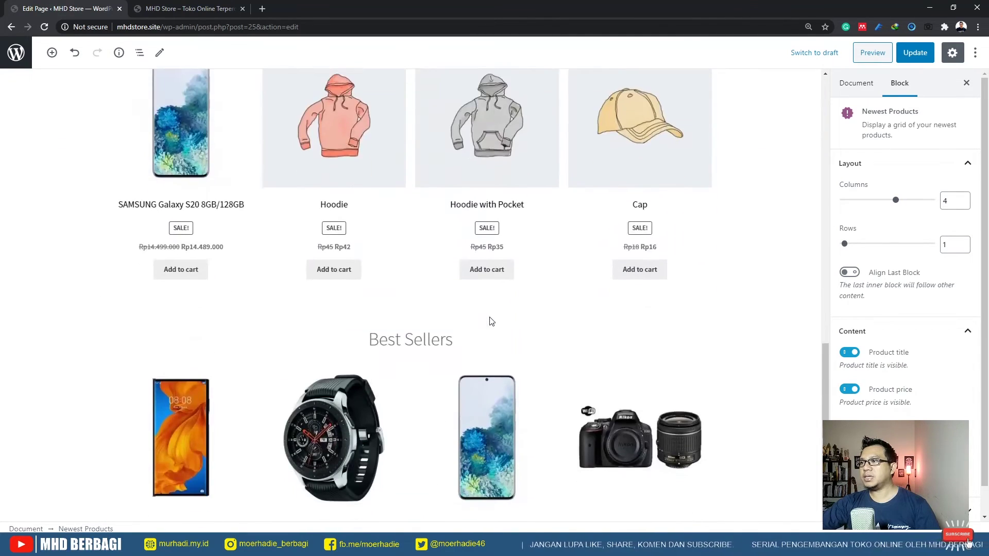
scroll(491, 321, "up", 8)
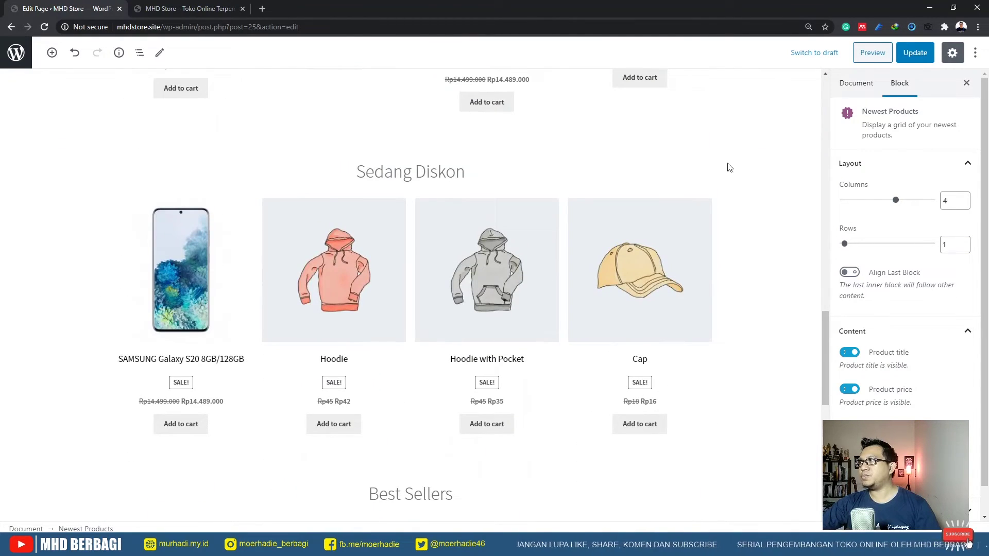
left_click(913, 55)
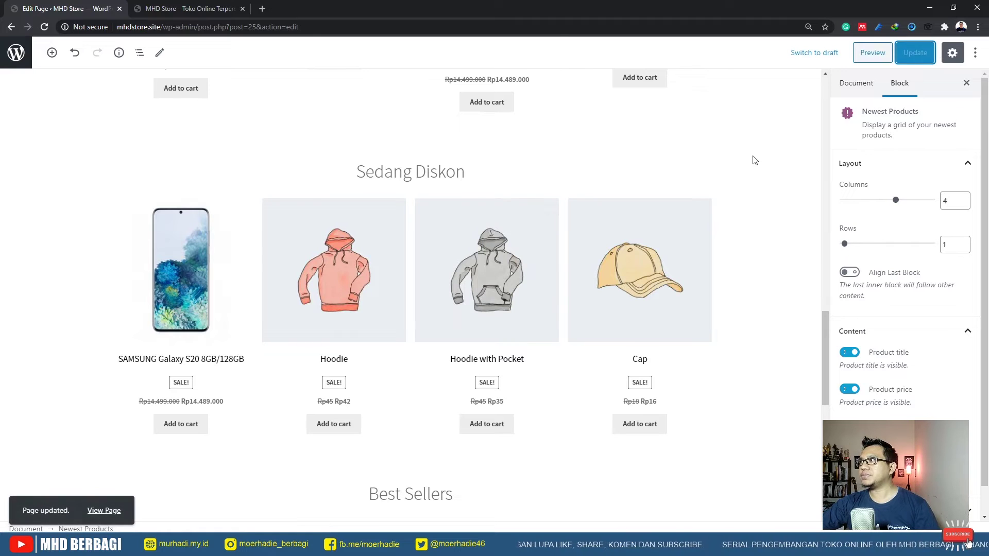
Reload the storefront to confirm the four-product Sedang Diskon row, then return to the editor's pages list.
left_click(203, 10)
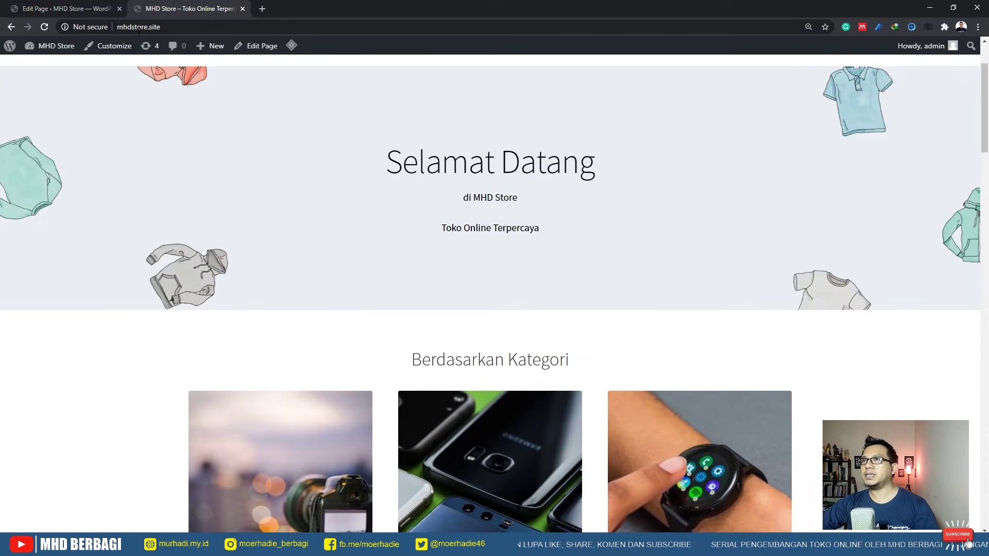
left_click(45, 27)
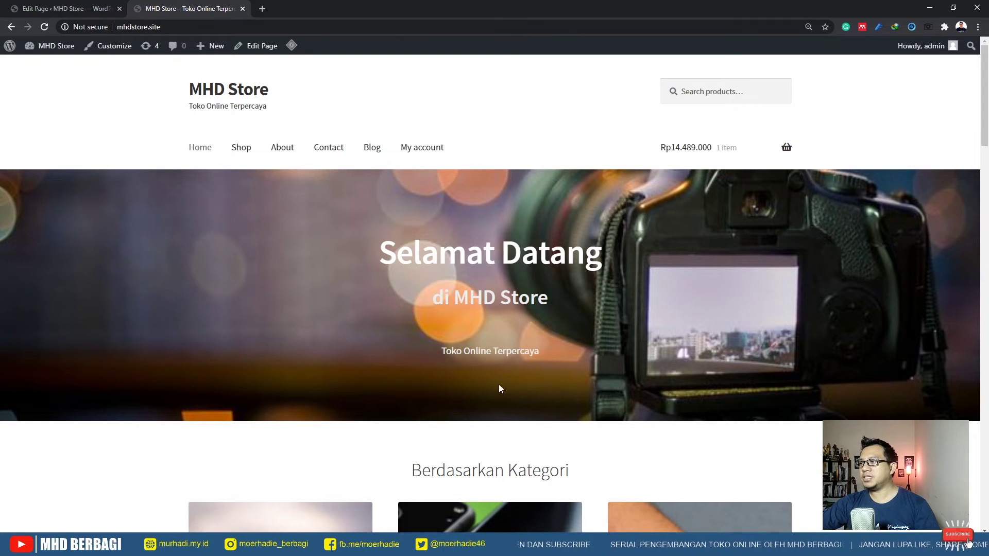
scroll(479, 245, "down", 5)
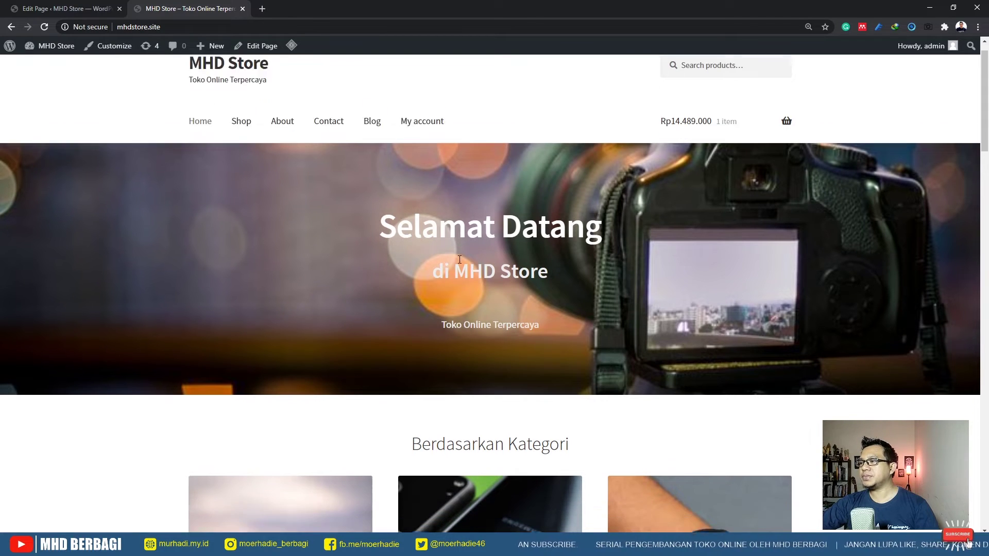
scroll(461, 278, "down", 9)
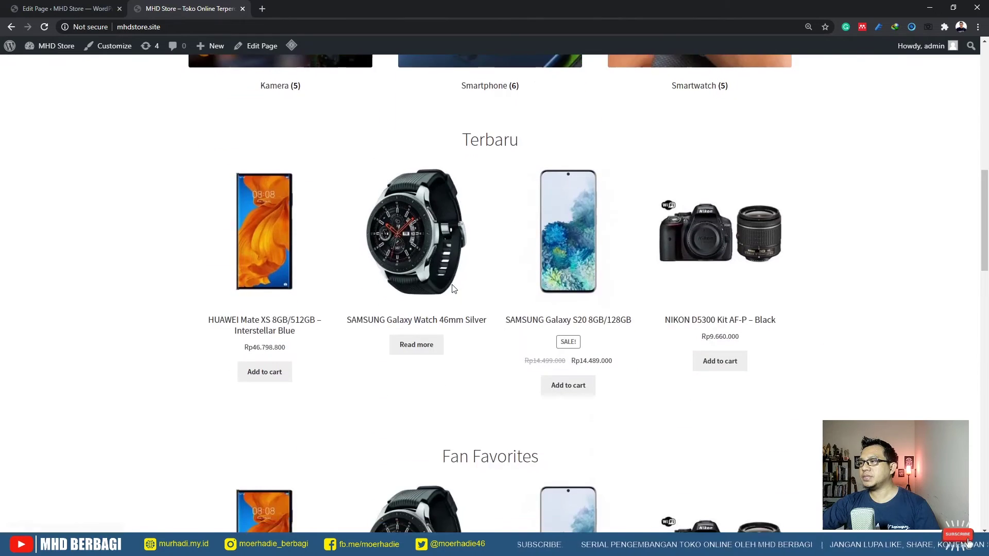
scroll(454, 289, "down", 8)
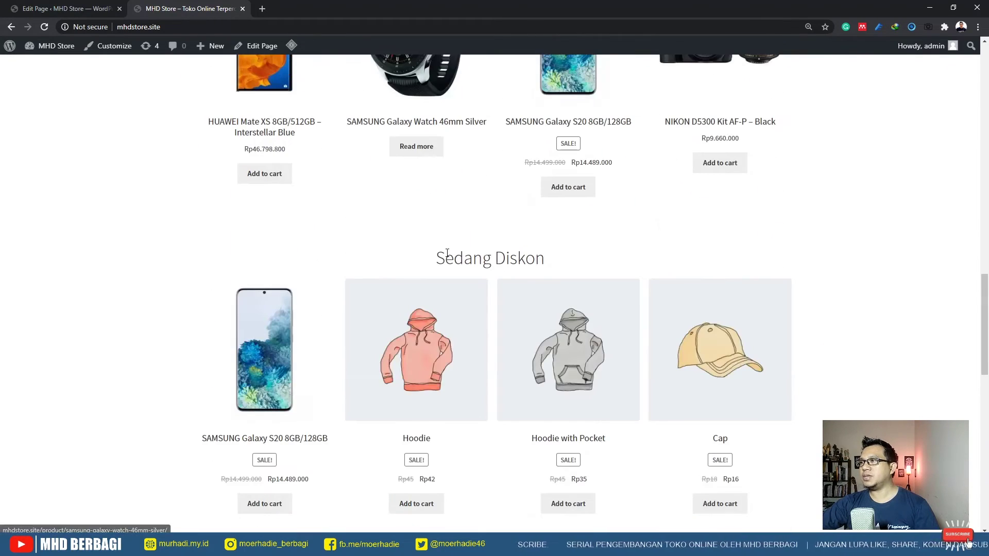
scroll(767, 316, "down", 1)
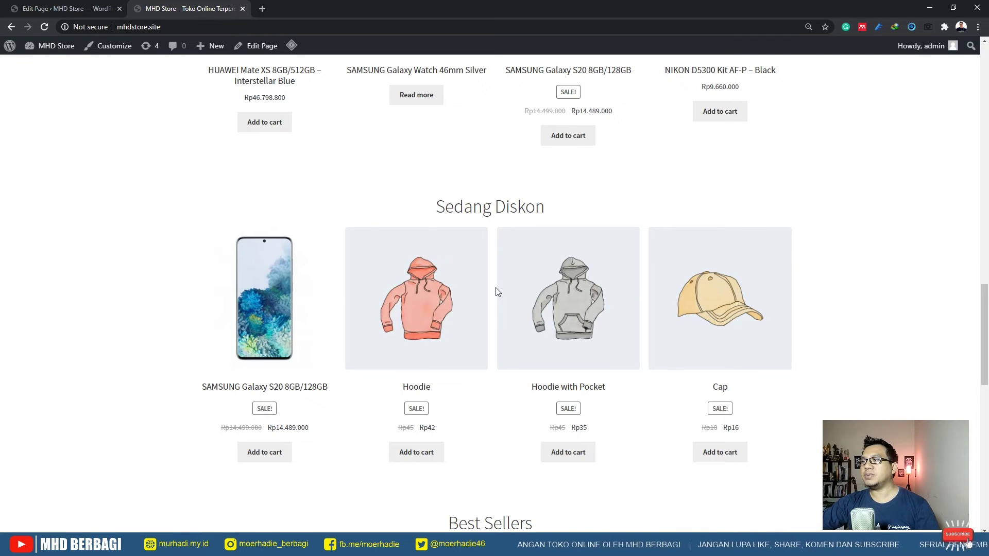
left_click(86, 9)
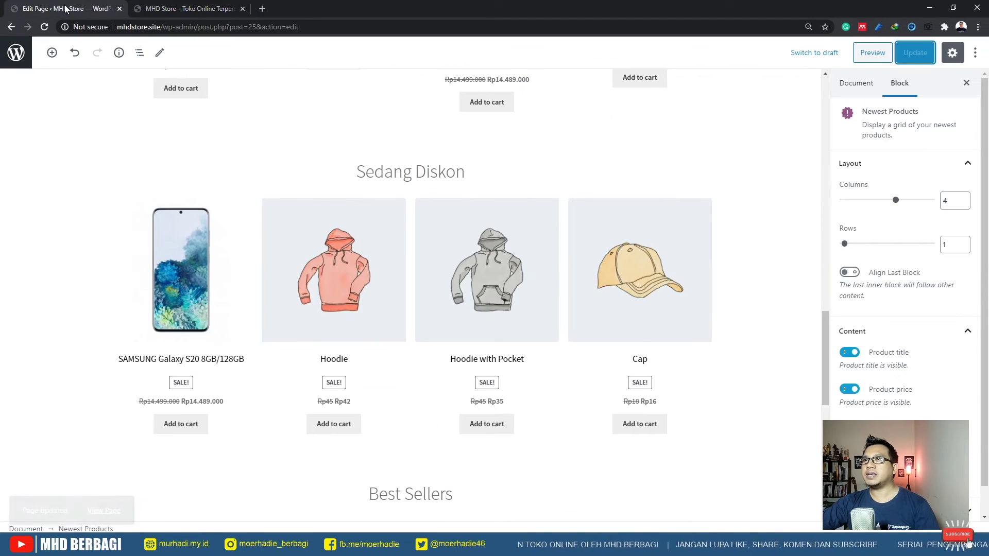
left_click(20, 61)
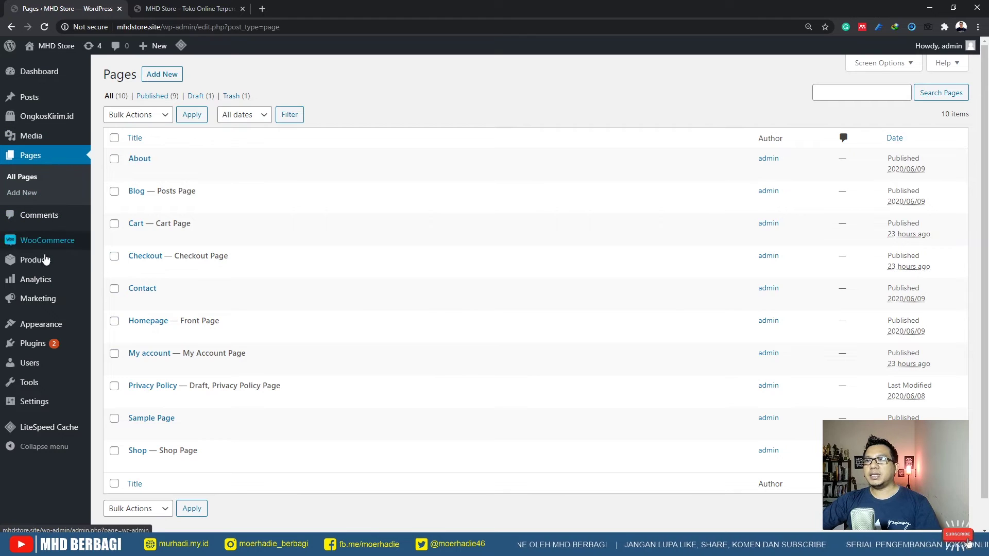
Trash the Vneck Tshirt sample product from Products > All Products.
mouse_move(44, 261)
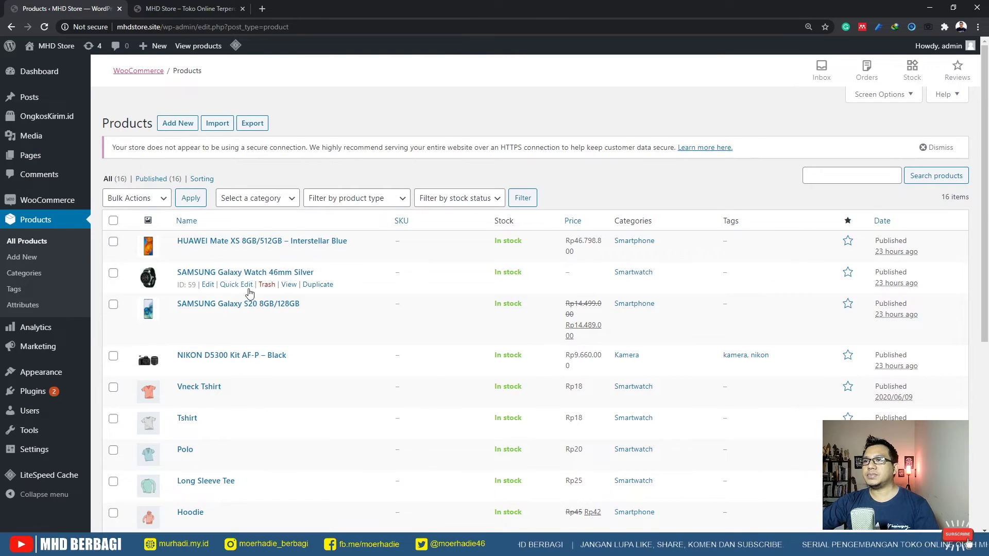
scroll(280, 288, "down", 4)
scroll(281, 290, "up", 4)
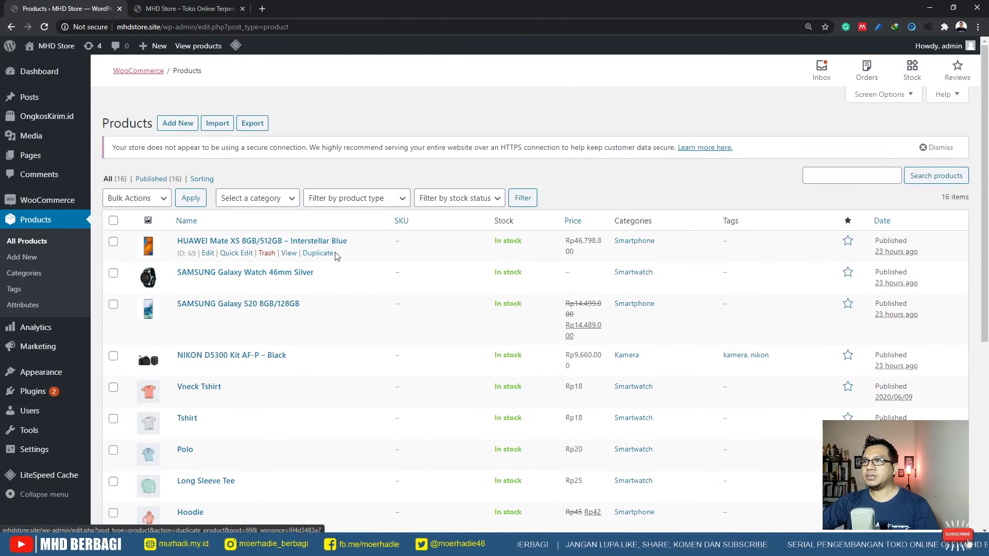
scroll(278, 265, "down", 4)
scroll(219, 250, "up", 2)
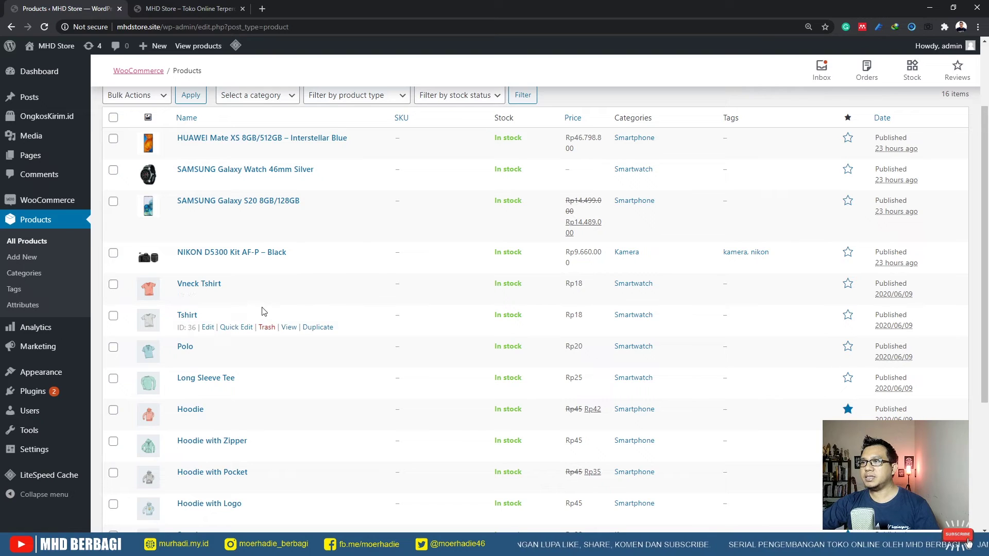
left_click(267, 297)
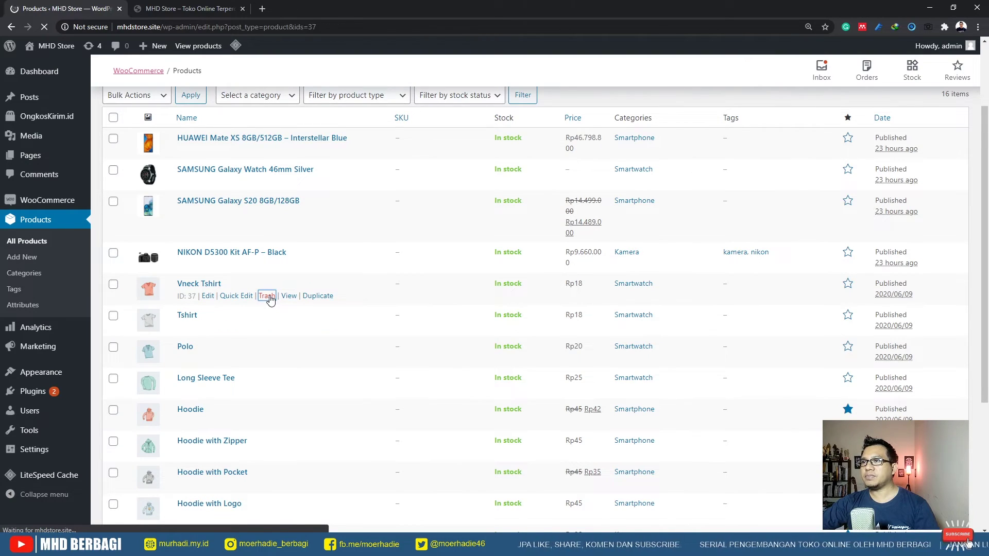
Tick the sample products Tshirt, Long Sleeve Tee, the four Hoodies, Sunglasses, Cap and Belt.
scroll(270, 346, "down", 3)
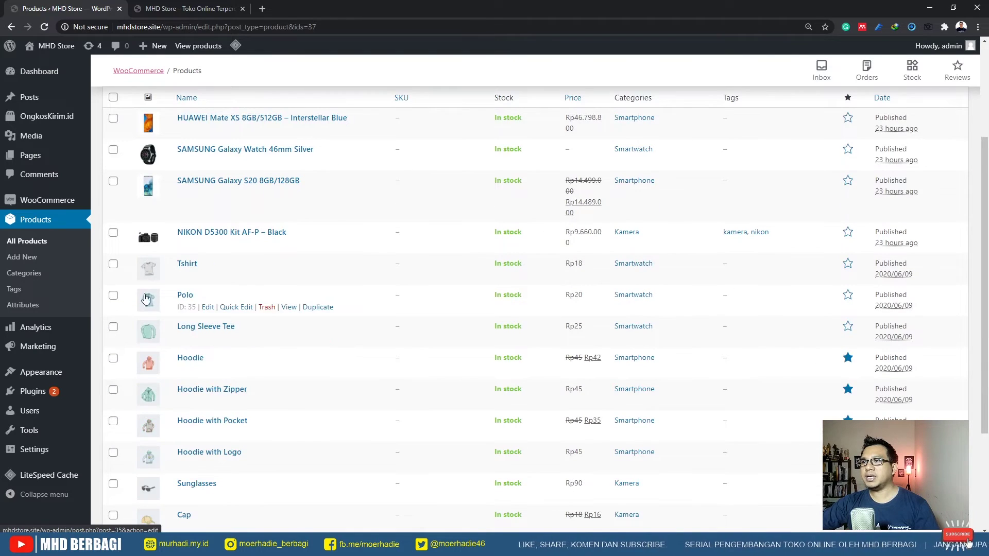
scroll(304, 343, "down", 5)
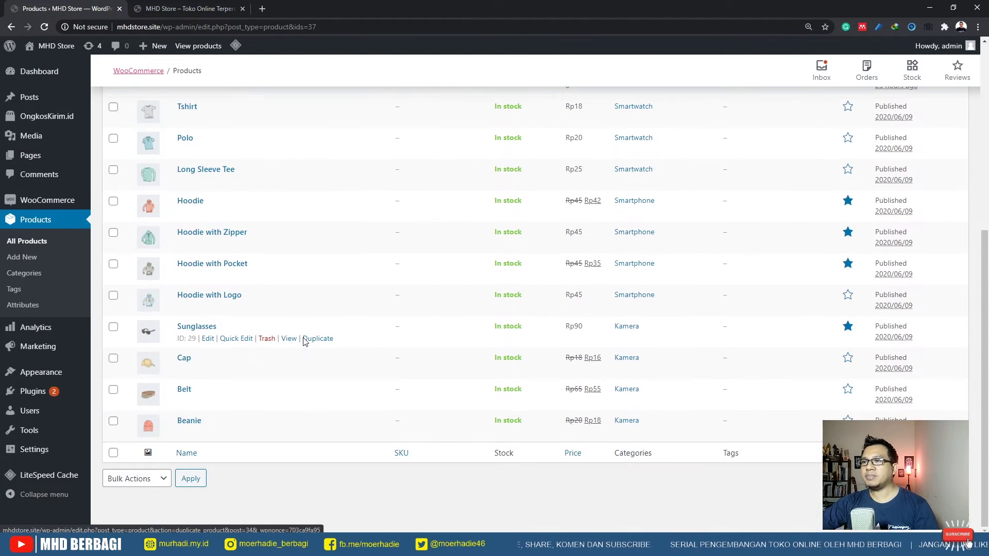
scroll(304, 343, "up", 1)
scroll(304, 343, "down", 1)
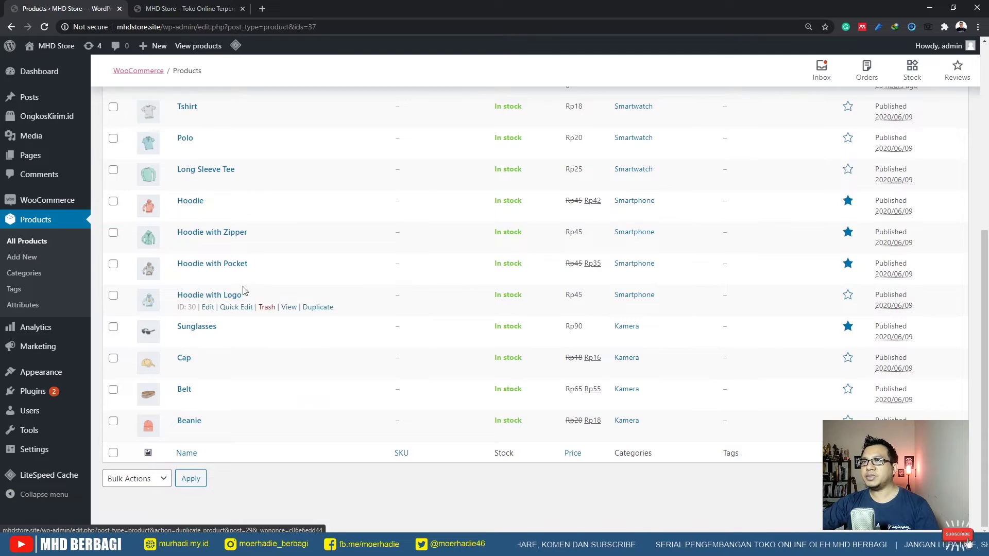
left_click(113, 108)
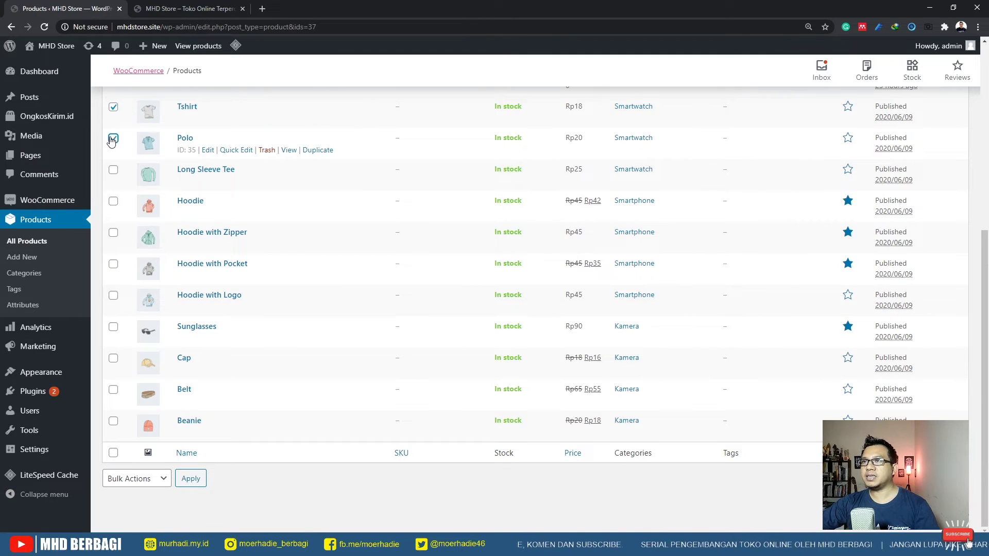
left_click(114, 170)
left_click(113, 201)
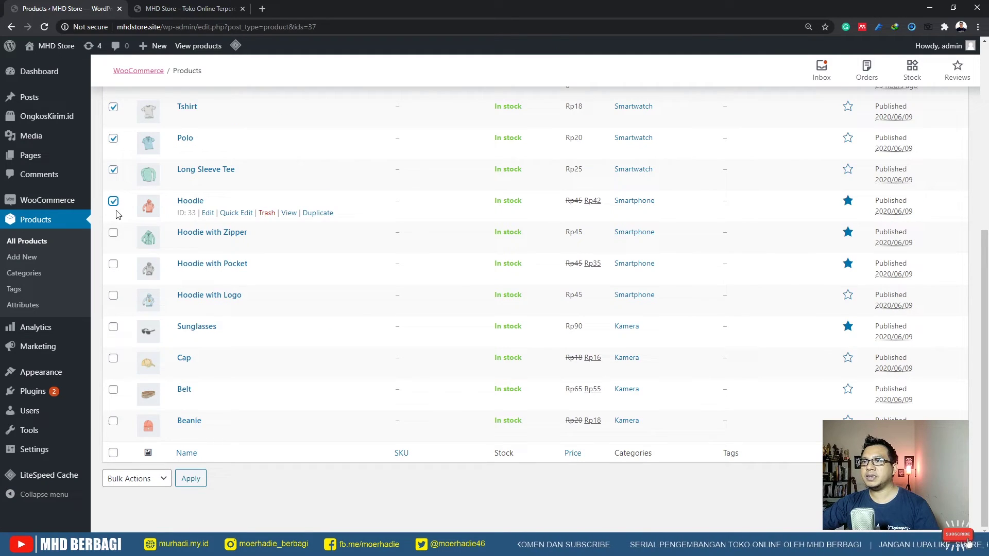
left_click(115, 238)
left_click(114, 267)
left_click(114, 297)
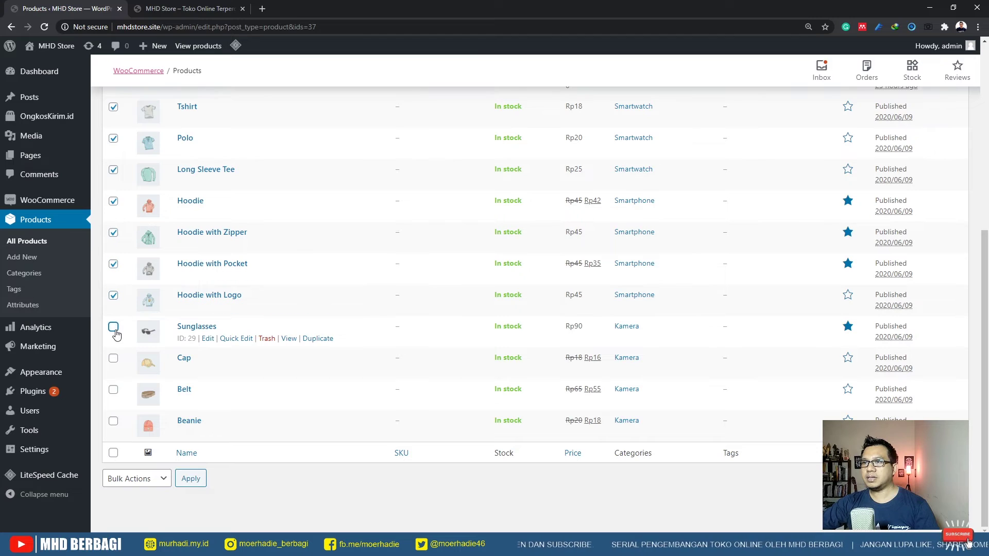
left_click(113, 328)
left_click(113, 358)
left_click(113, 389)
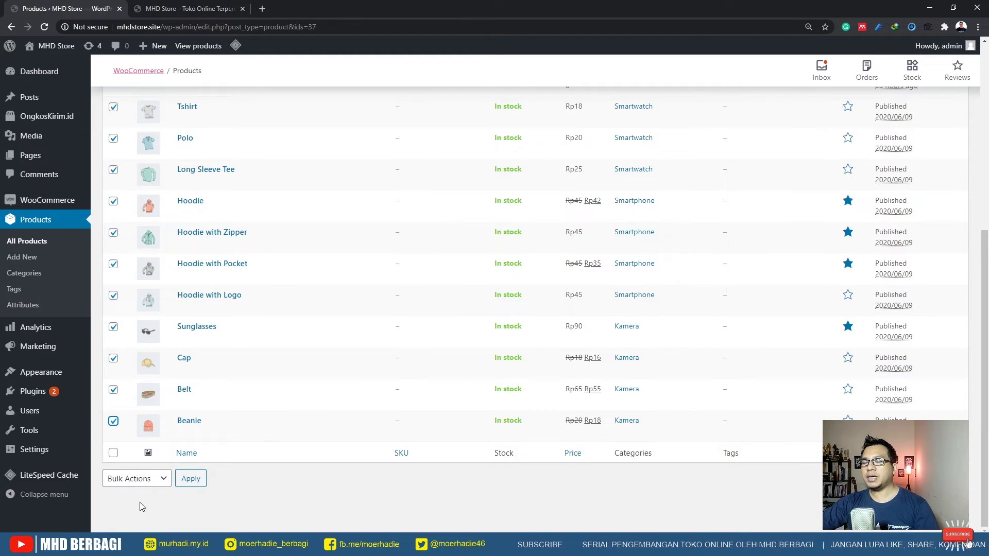
Apply the Move to Trash bulk action to the selected sample products.
left_click(138, 484)
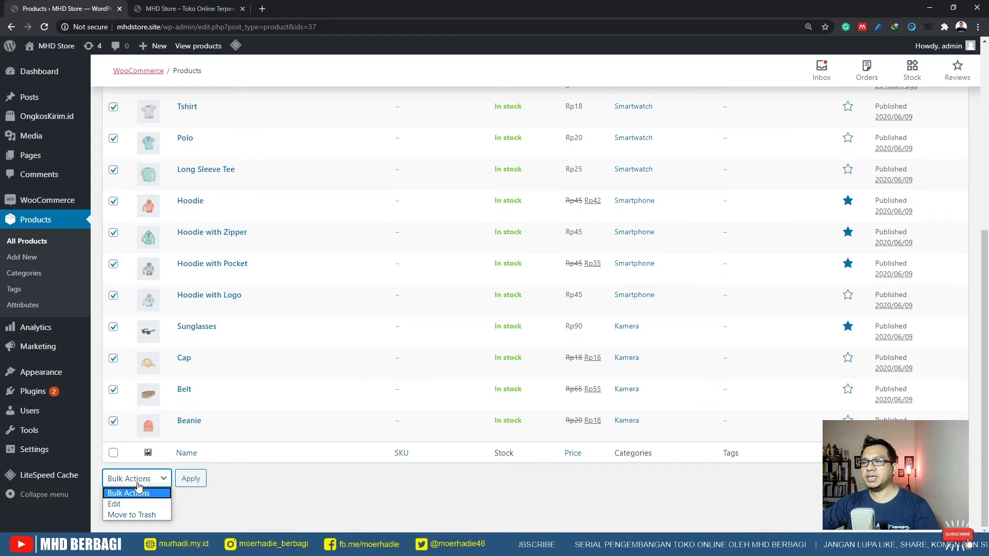
left_click(138, 516)
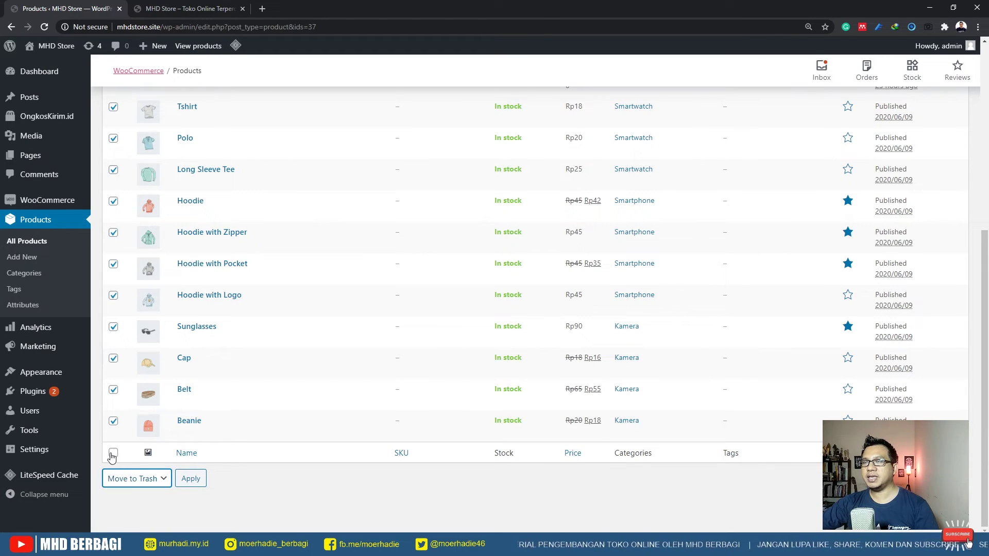
left_click(186, 483)
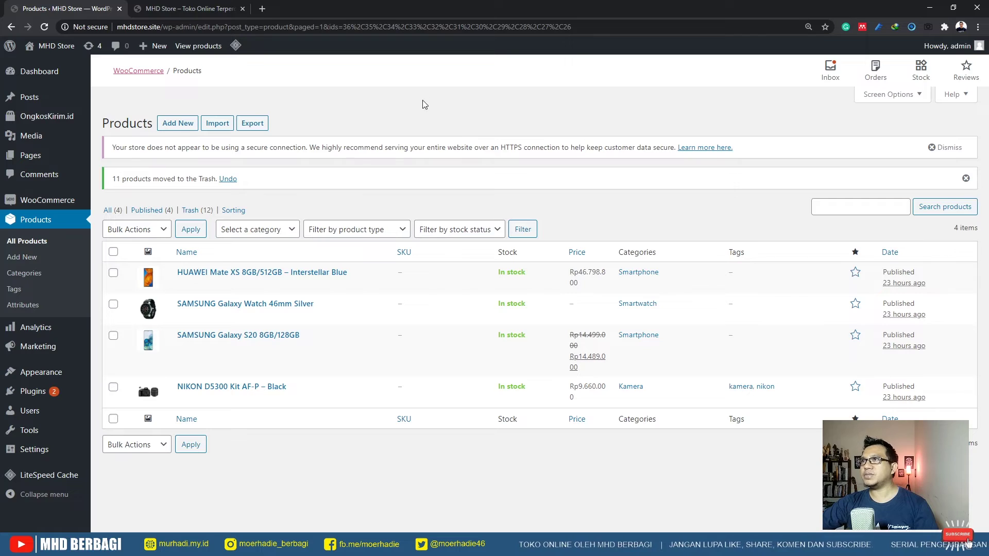
left_click(206, 8)
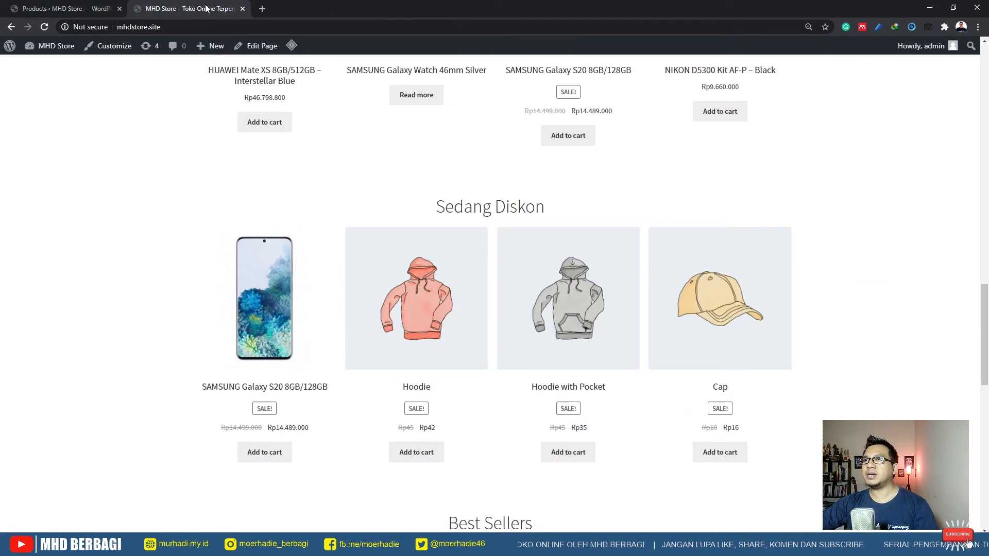
left_click(45, 27)
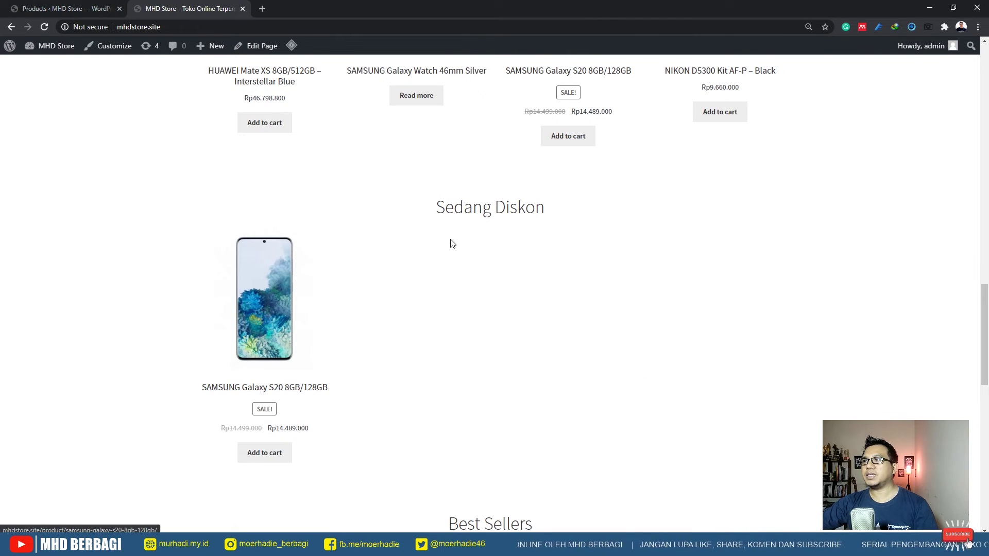
scroll(449, 242, "up", 7)
scroll(455, 236, "up", 14)
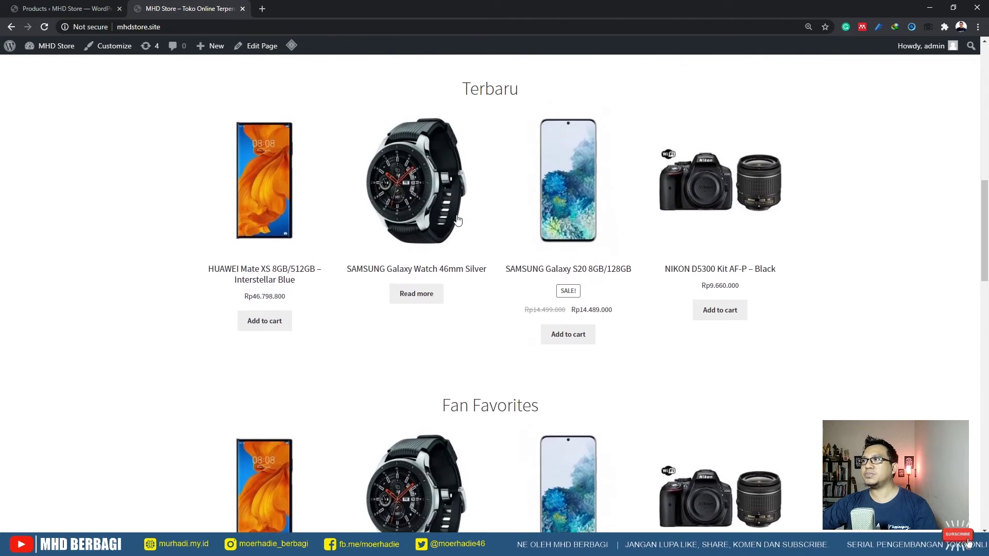
scroll(292, 199, "up", 1)
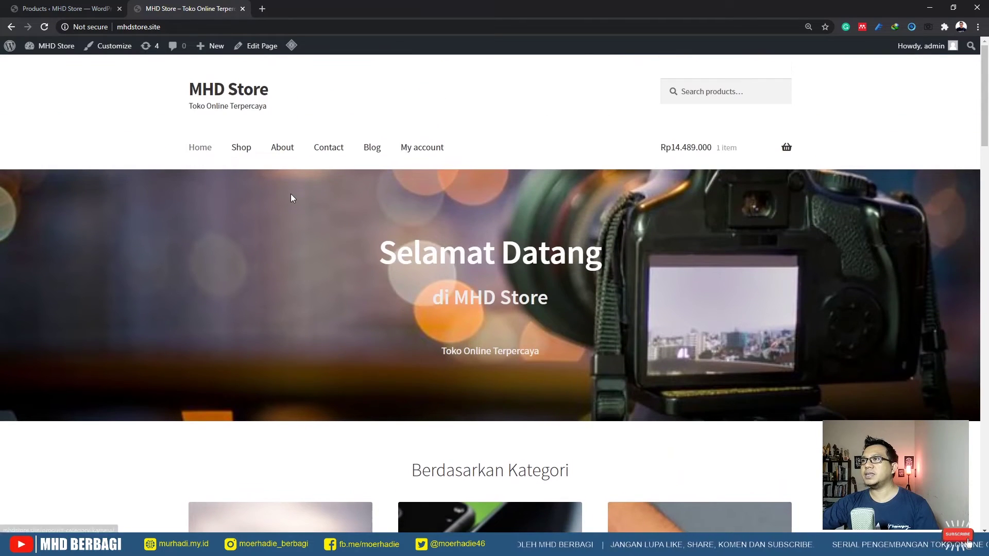
scroll(291, 199, "down", 9)
scroll(291, 198, "down", 13)
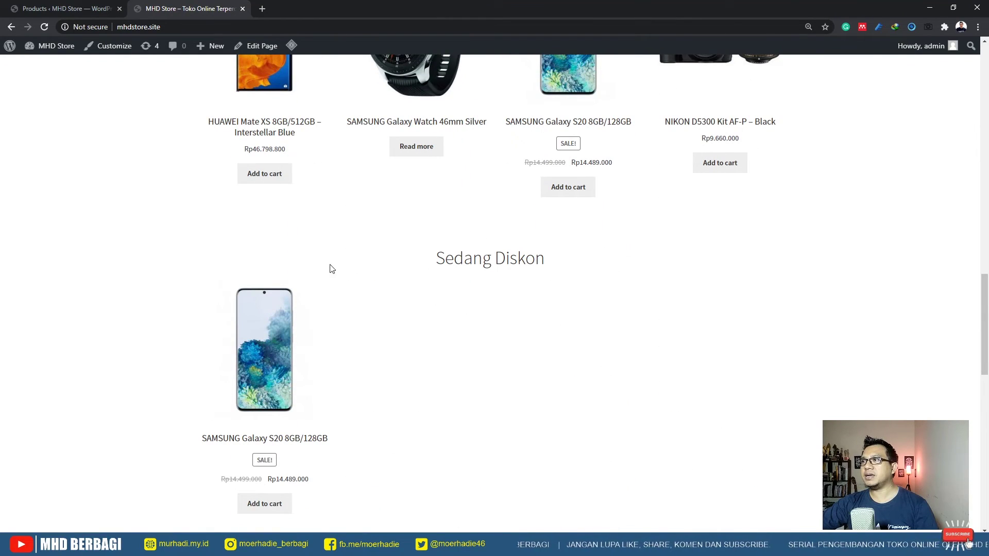
scroll(633, 298, "up", 3)
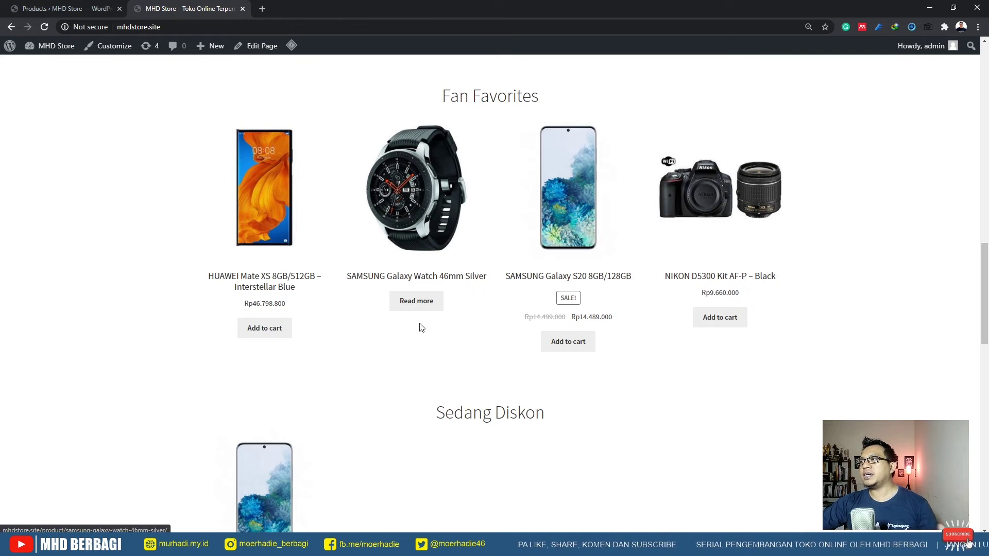
scroll(419, 278, "down", 10)
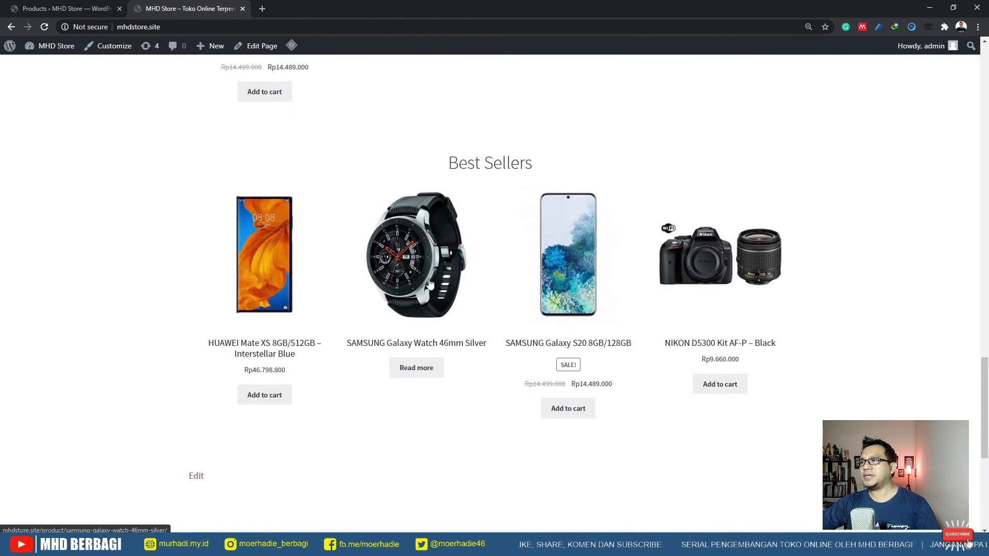
scroll(365, 287, "up", 8)
left_click(47, 8)
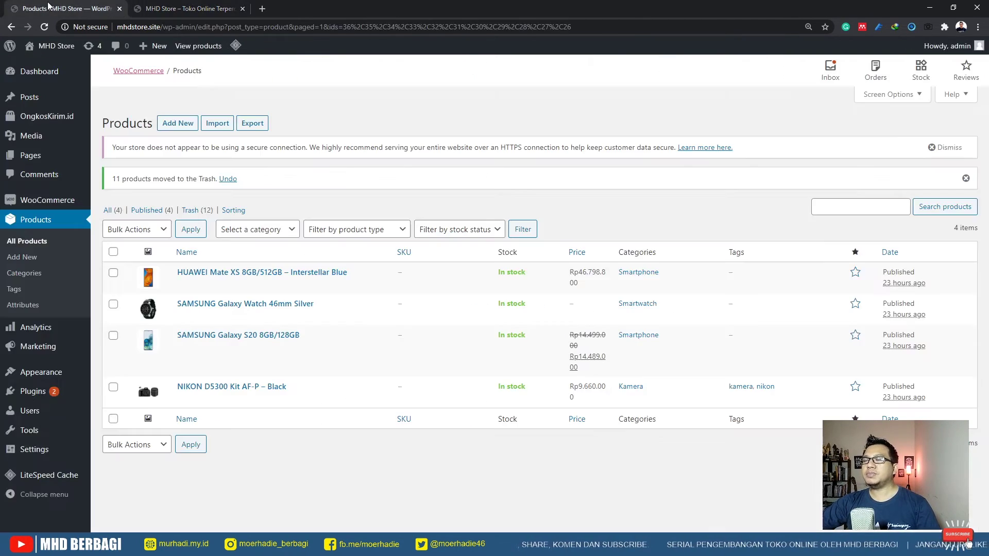
left_click(190, 8)
scroll(551, 244, "up", 1)
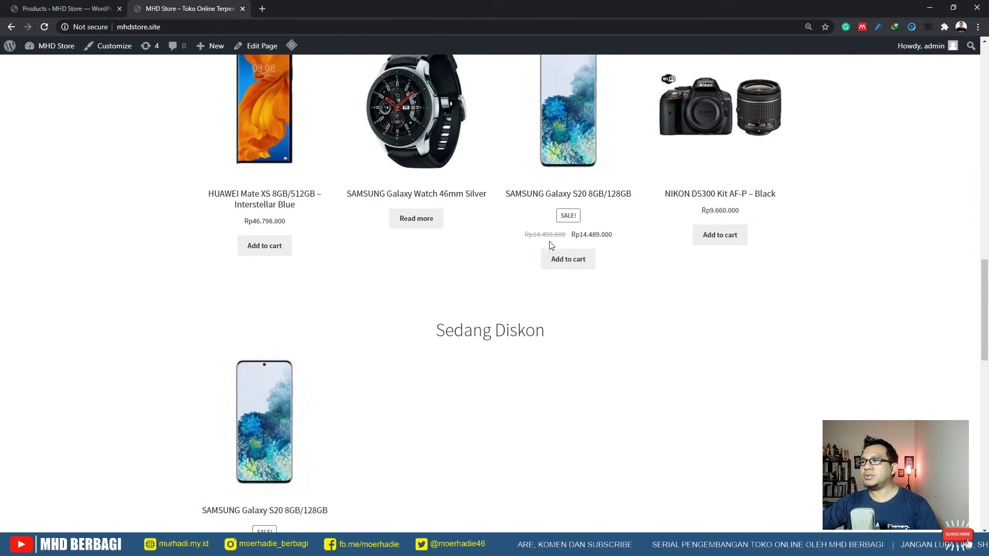
scroll(552, 245, "down", 2)
scroll(554, 246, "down", 3)
scroll(553, 246, "down", 10)
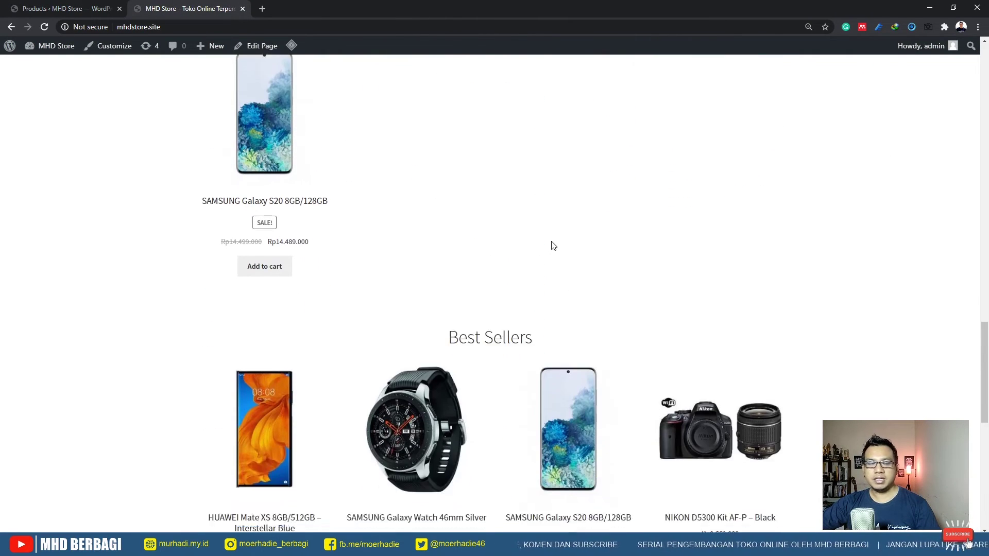
scroll(552, 244, "down", 2)
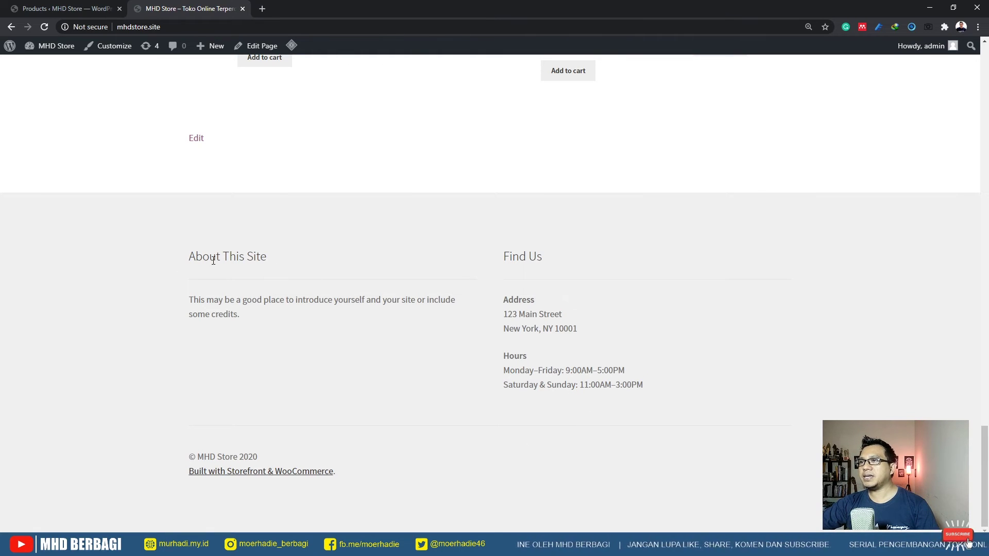
Open Appearance > Widgets and expand Footer Column 1 to reveal Text: About This Site.
left_click(67, 8)
mouse_move(51, 372)
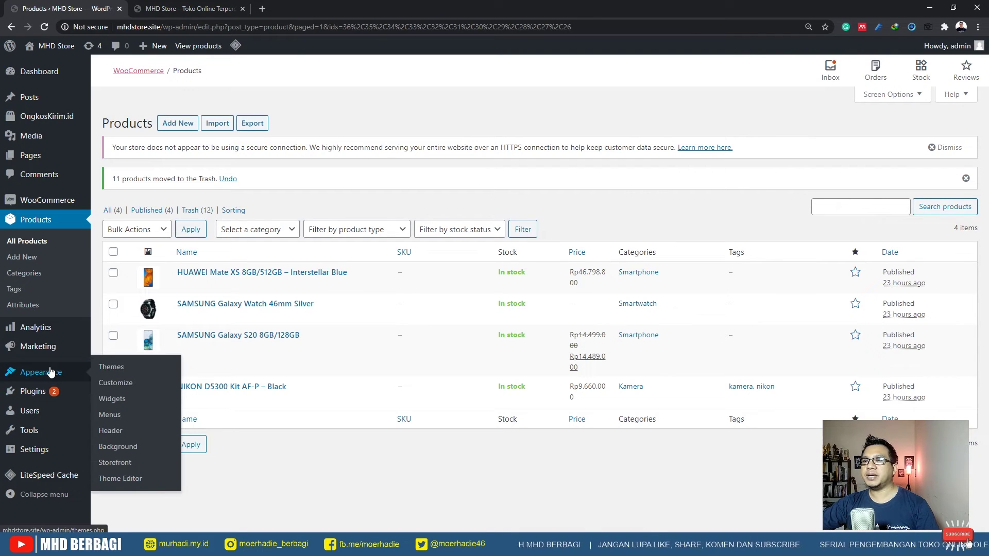
left_click(112, 399)
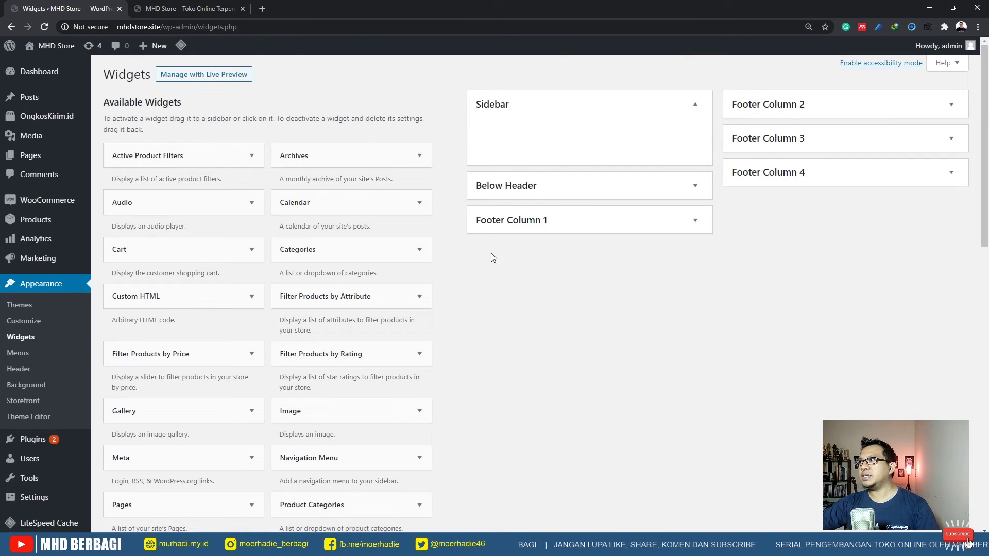
left_click(192, 11)
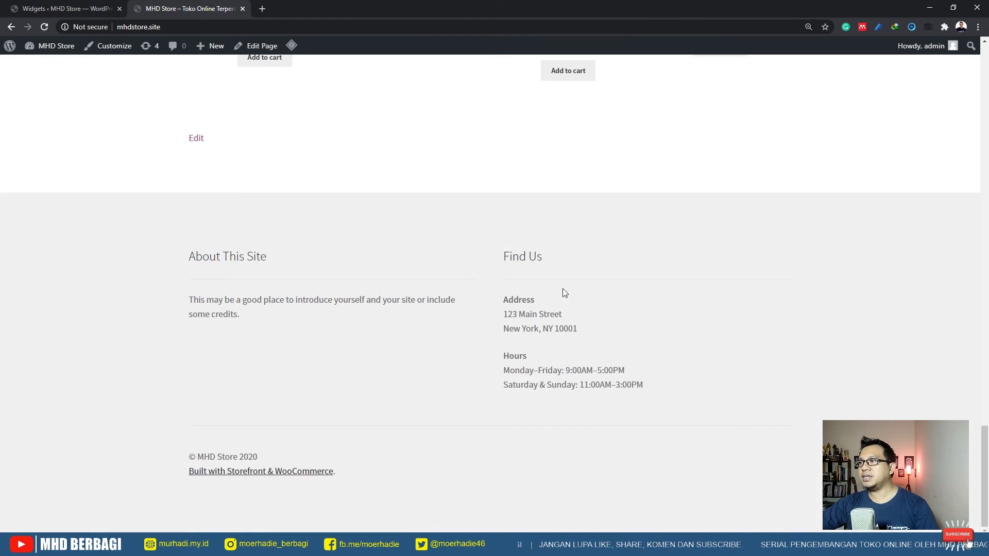
left_click(82, 7)
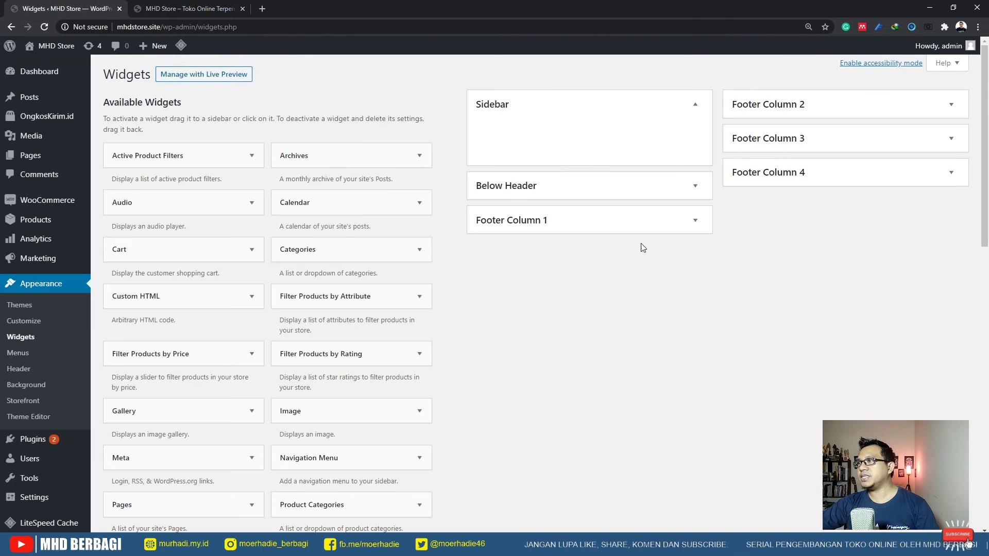
left_click(686, 224)
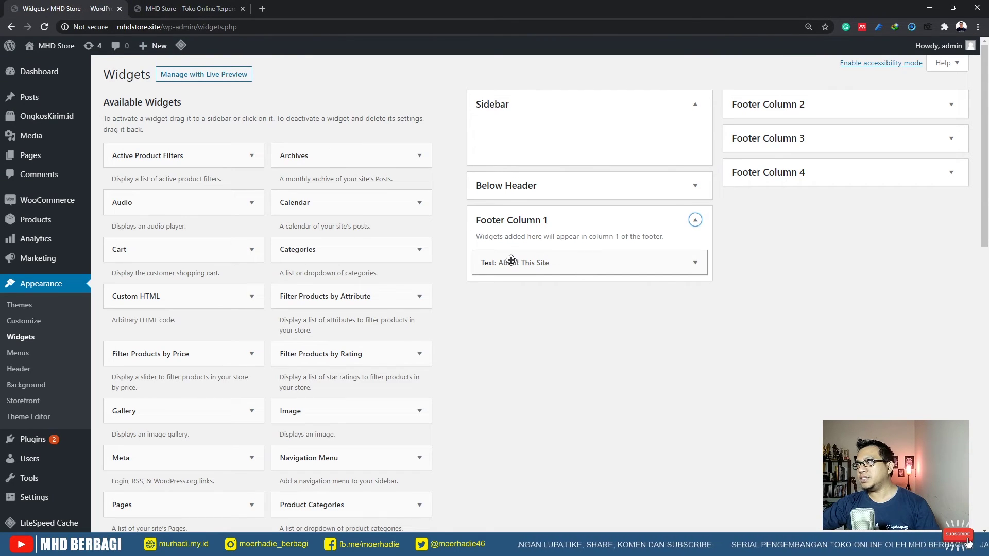
Retitle the About This Site text widget to 'Tentang MHD Store'.
left_click(695, 265)
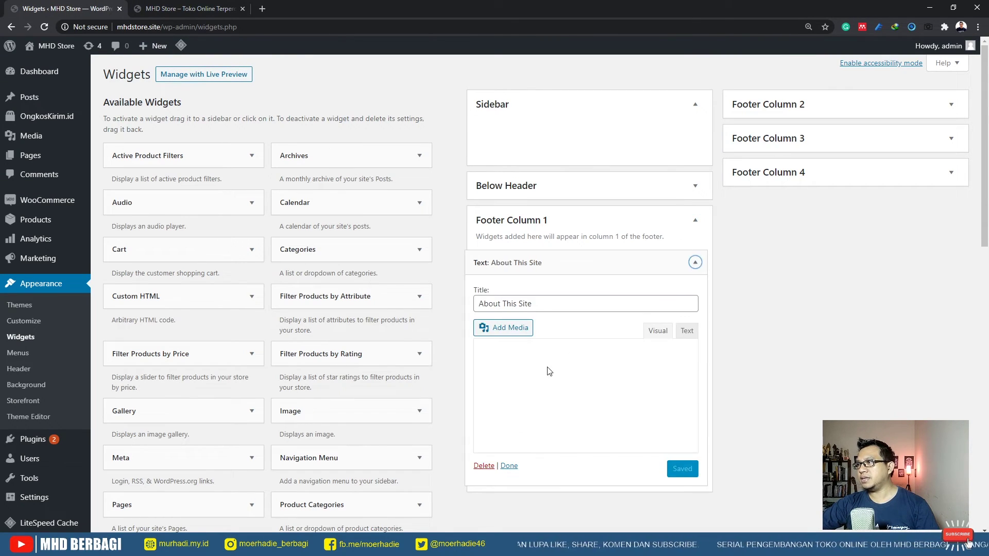
left_click_drag(559, 306, 475, 309)
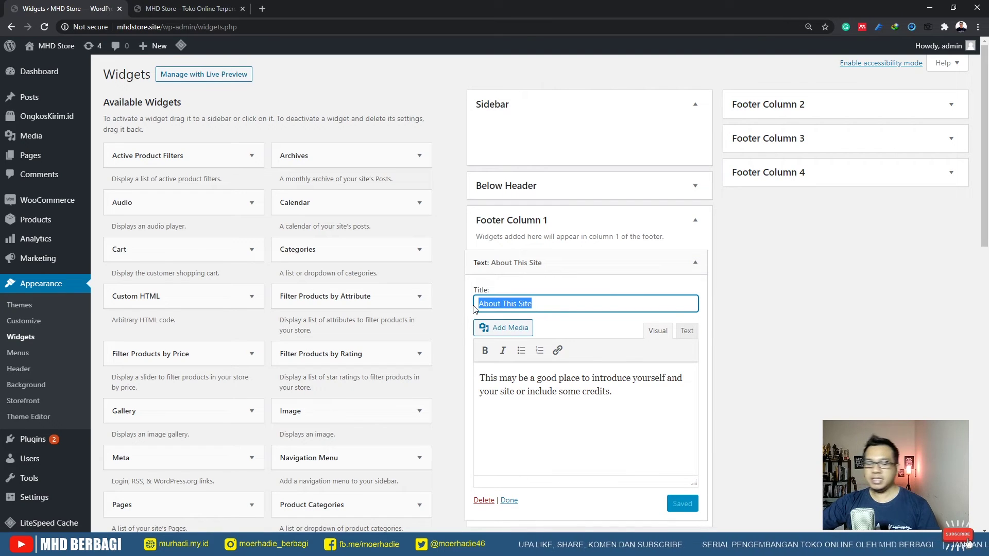
type("Tentan")
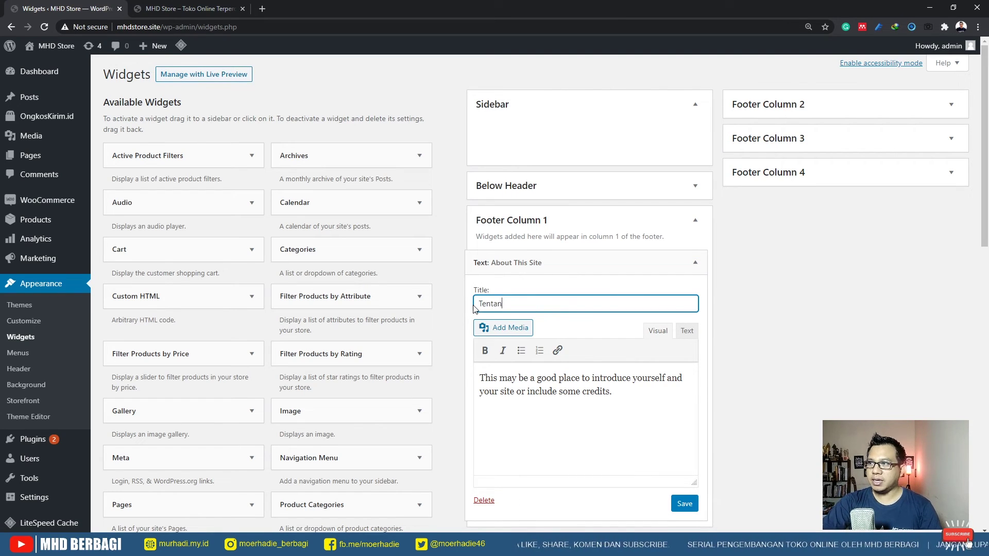
type("g MHD")
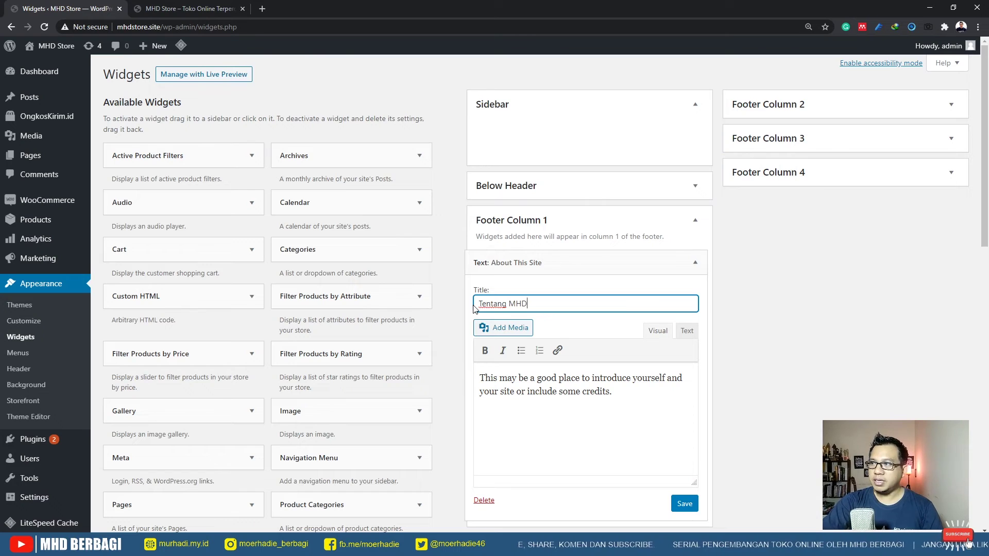
type(" Store")
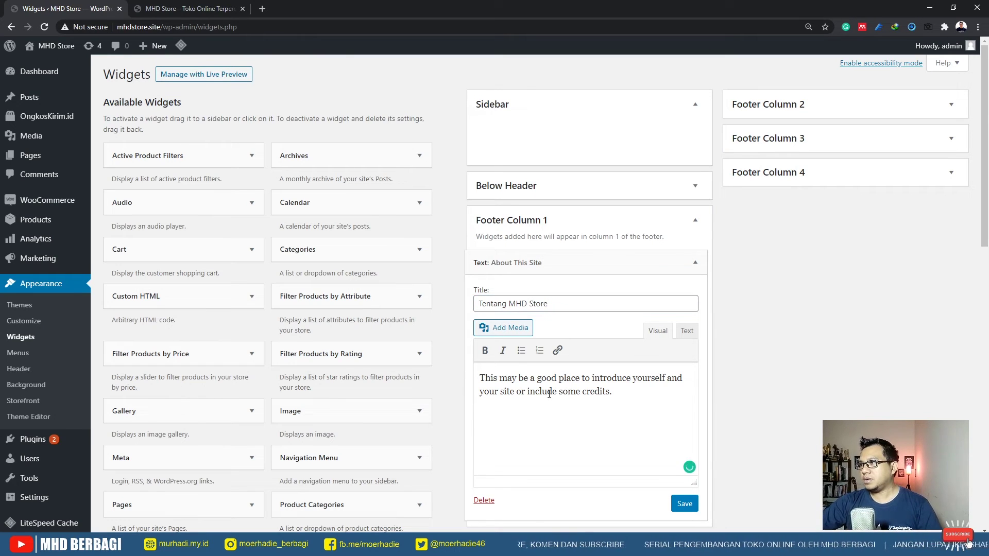
Replace the widget body with 'MHD Store menyediakan barang berkualitas baik dan bergaransi resmi'.
left_click_drag(612, 392, 481, 372)
type("MHD S")
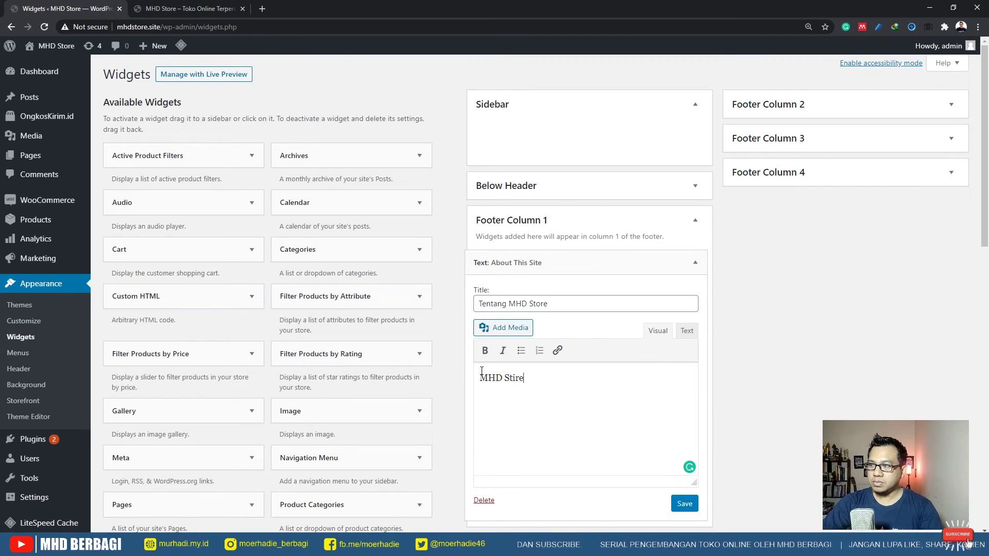
type("tore menyediakan ba")
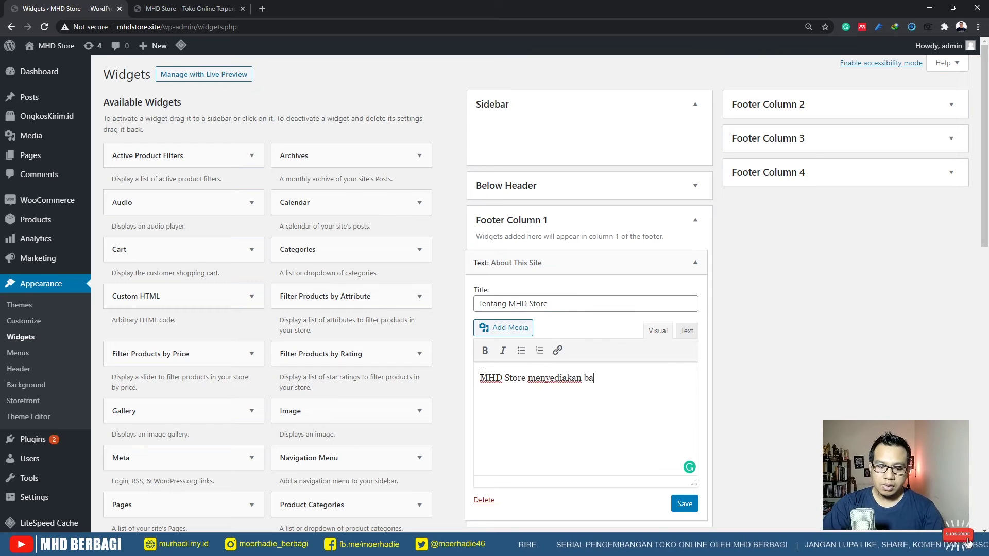
type("rang berkualitas t")
key("BackSpace")
type("b")
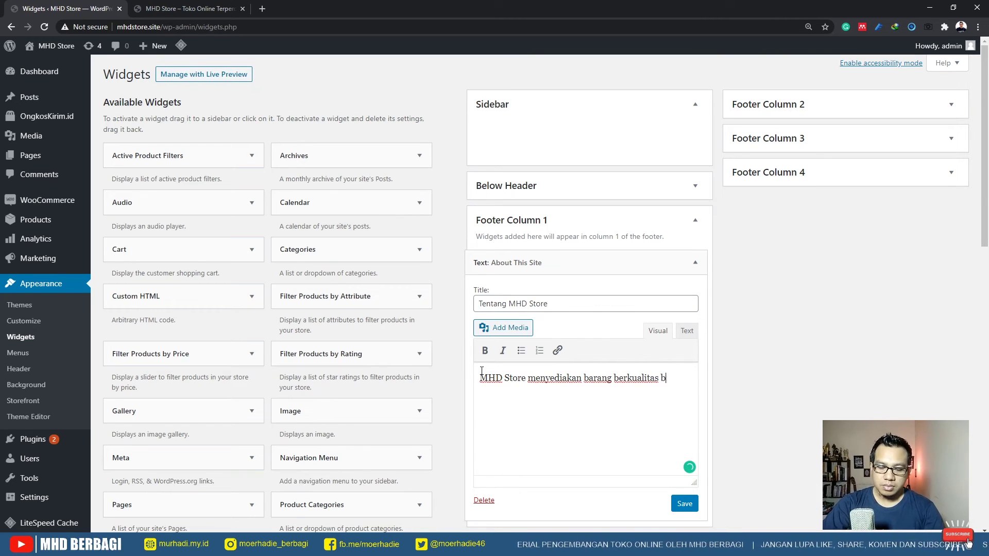
type("aik dan bergaransi resmi.")
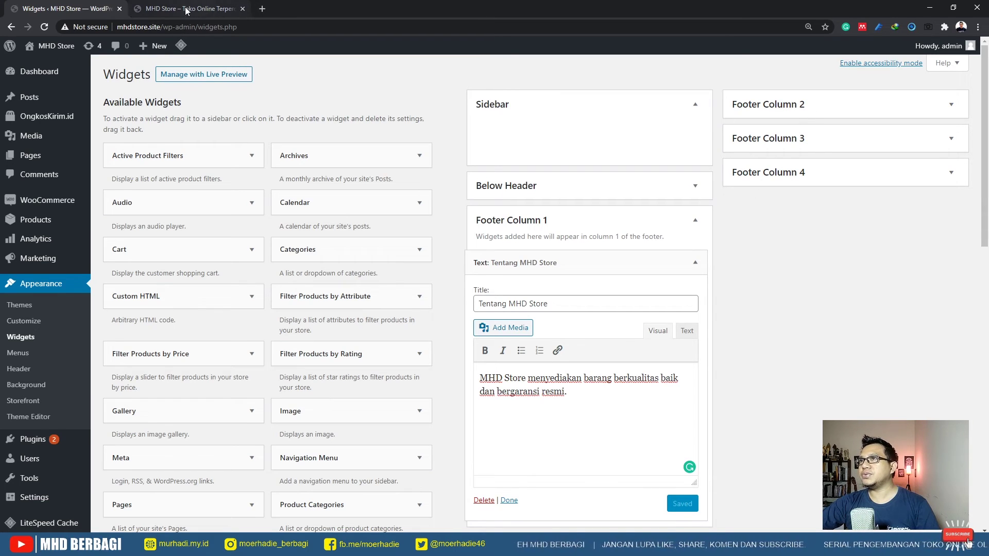
Retitle the Footer Column 2 Find Us widget to 'Alamat dan Jam Operasional'.
left_click(164, 13)
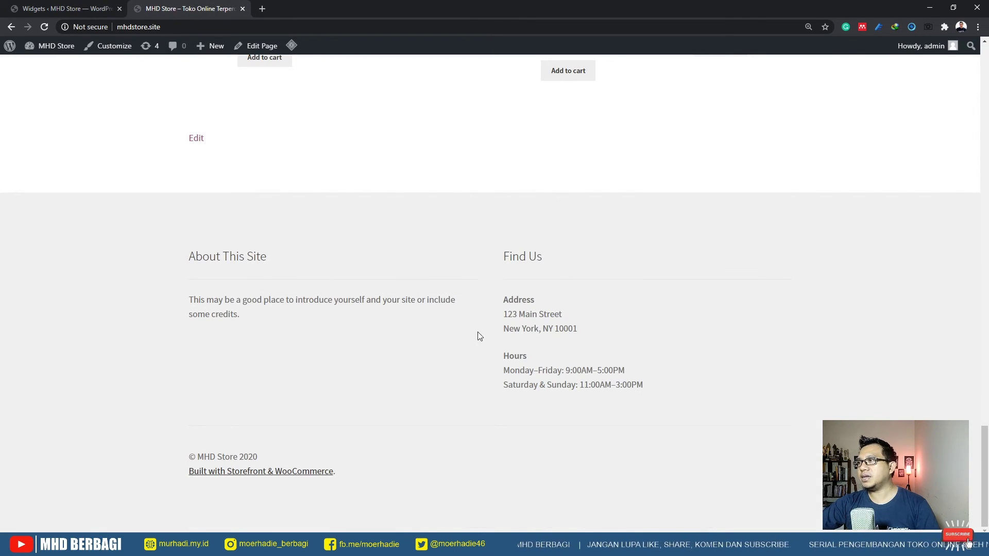
left_click(67, 9)
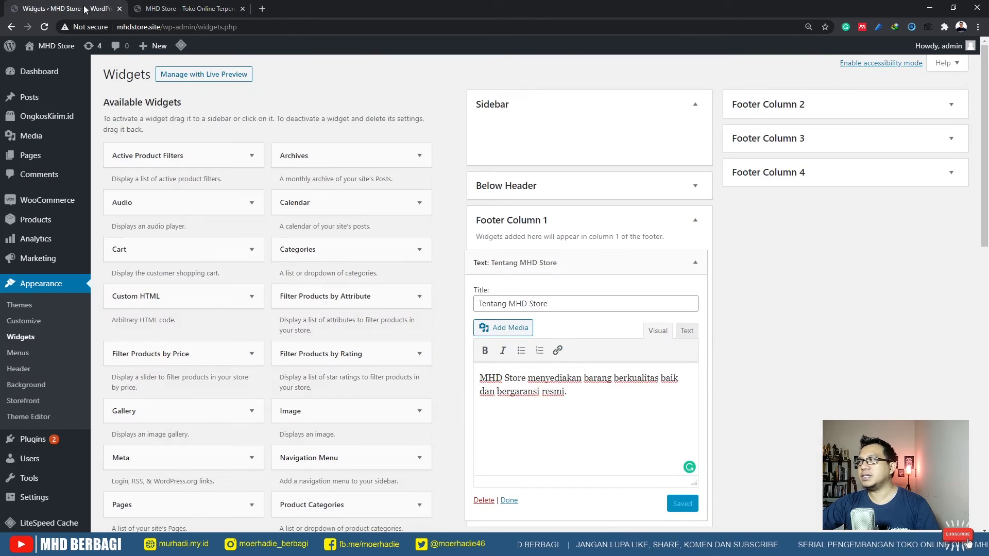
left_click(765, 112)
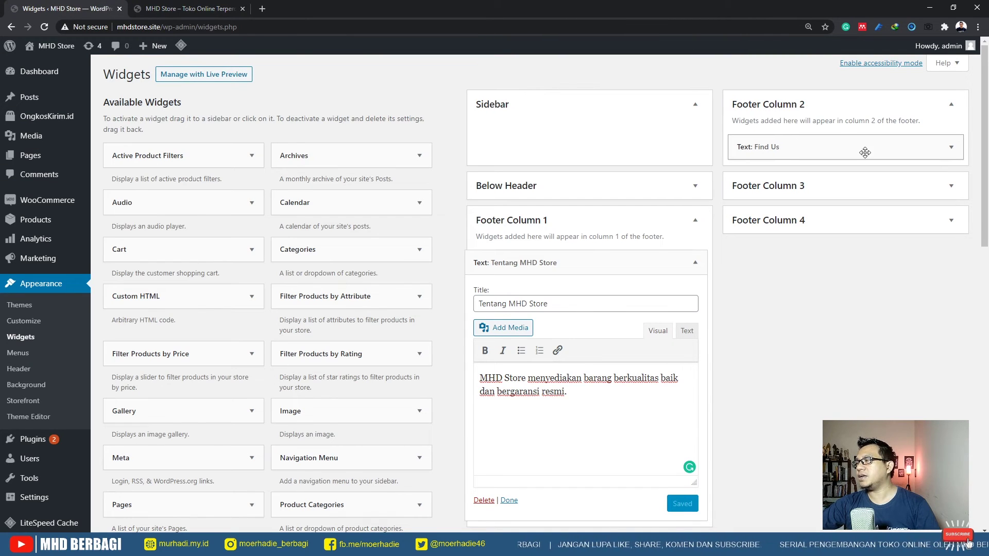
left_click(951, 148)
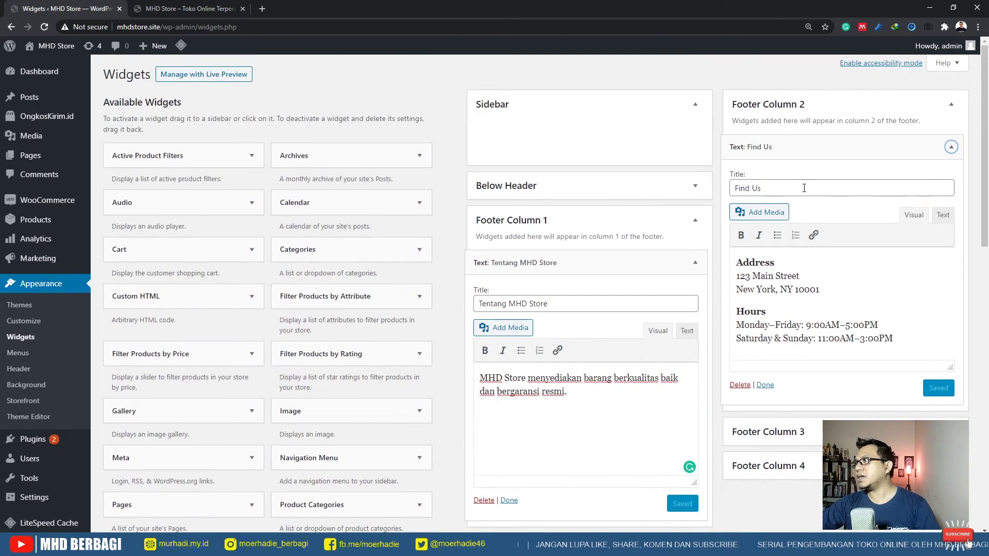
left_click_drag(804, 188, 739, 187)
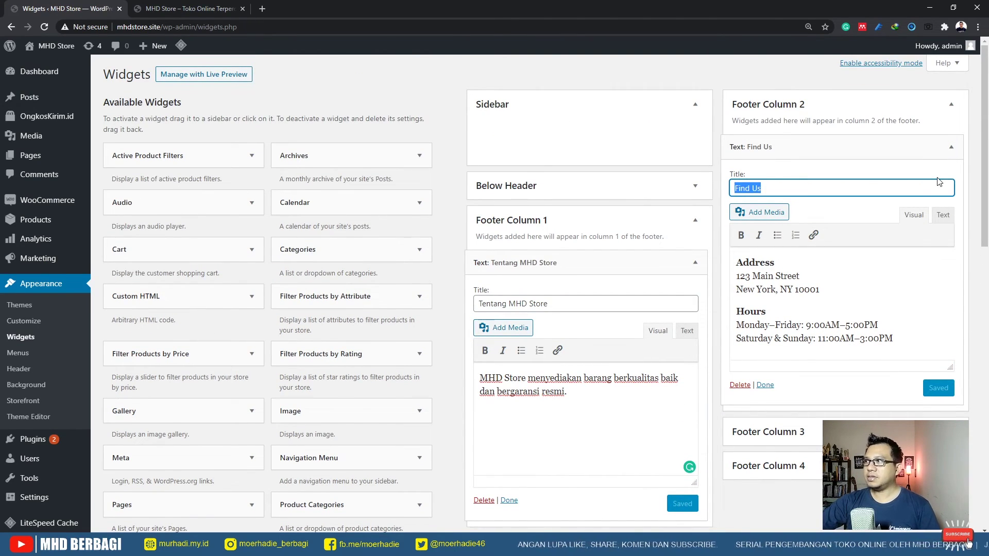
type("A")
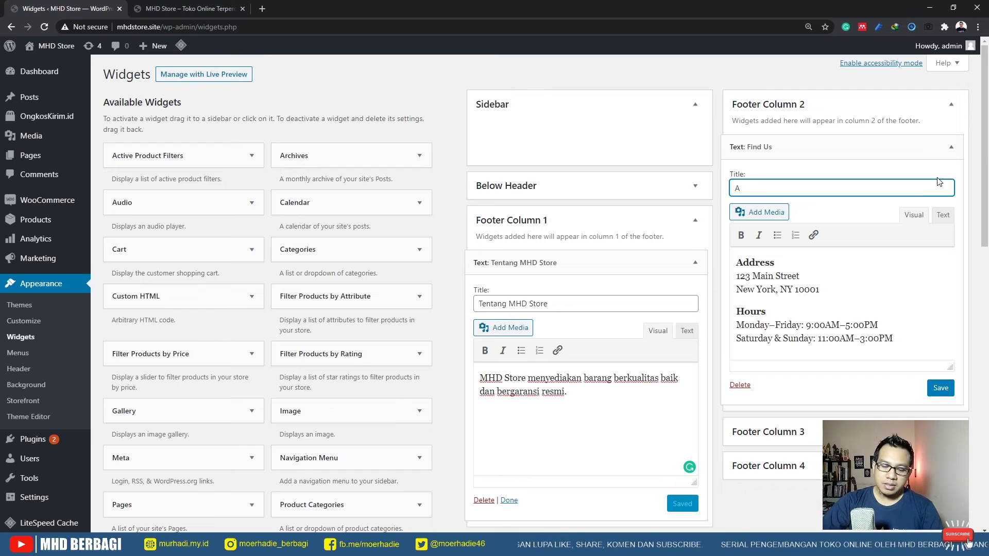
type("lamat dan Jam")
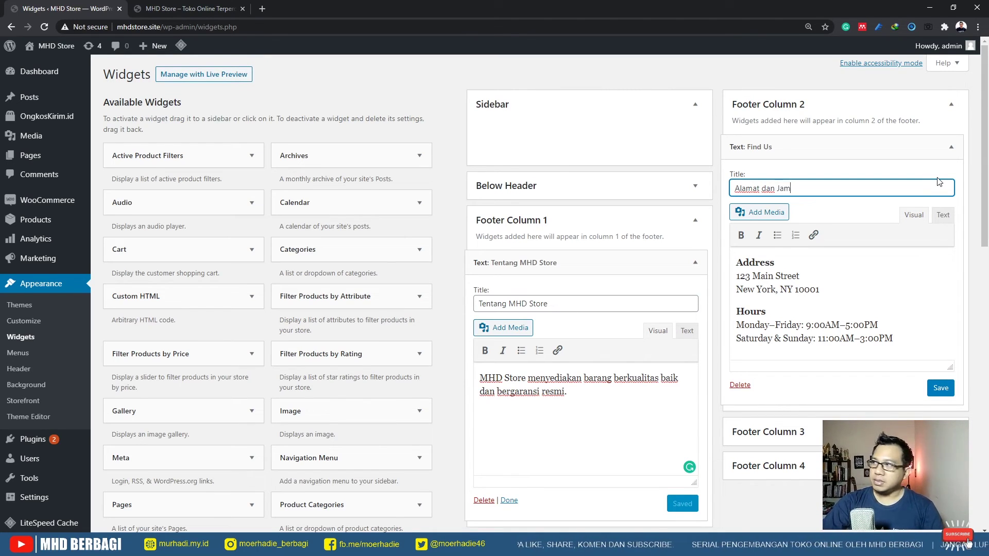
type(" Kerj")
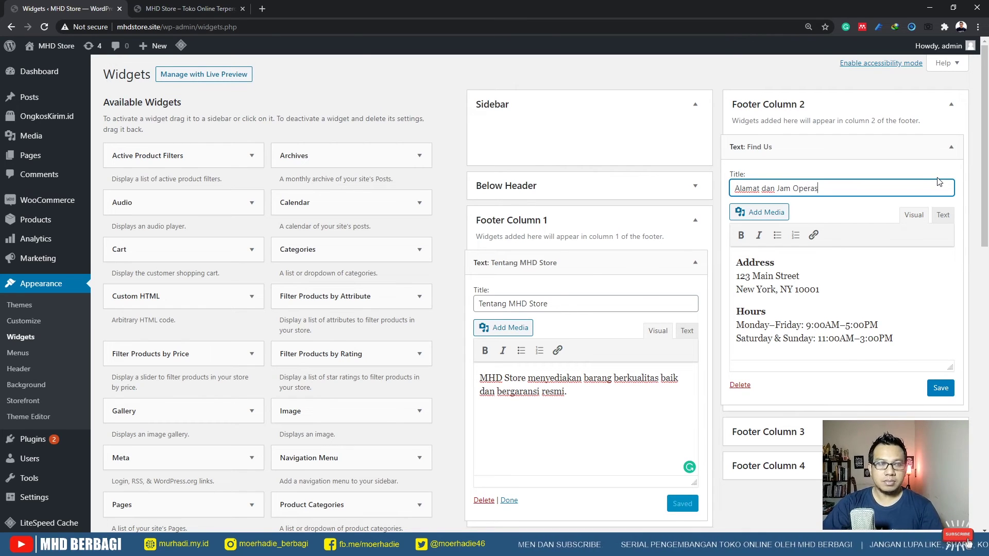
type("ional")
left_click(743, 263)
double_click(743, 262)
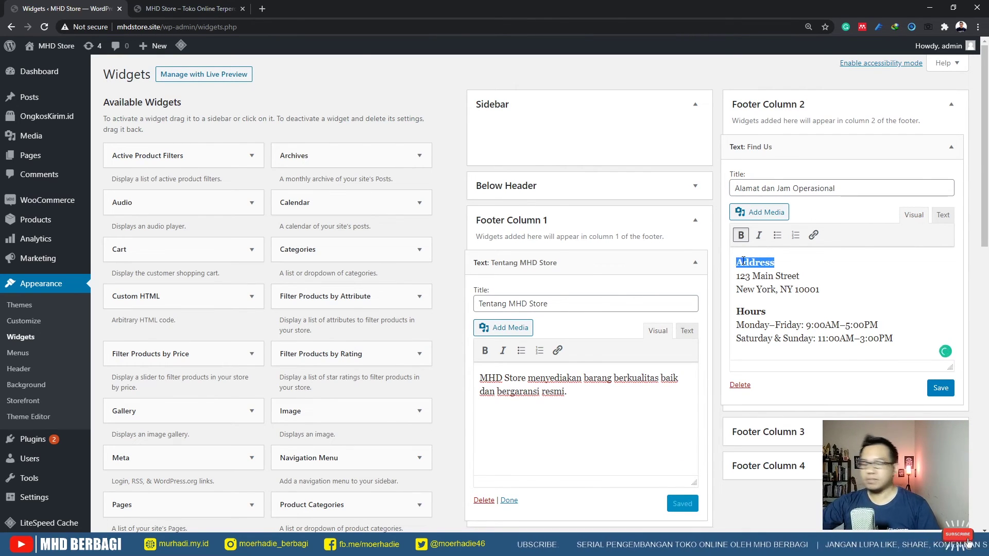
type("Alamat")
left_click_drag(820, 289, 735, 271)
type("J")
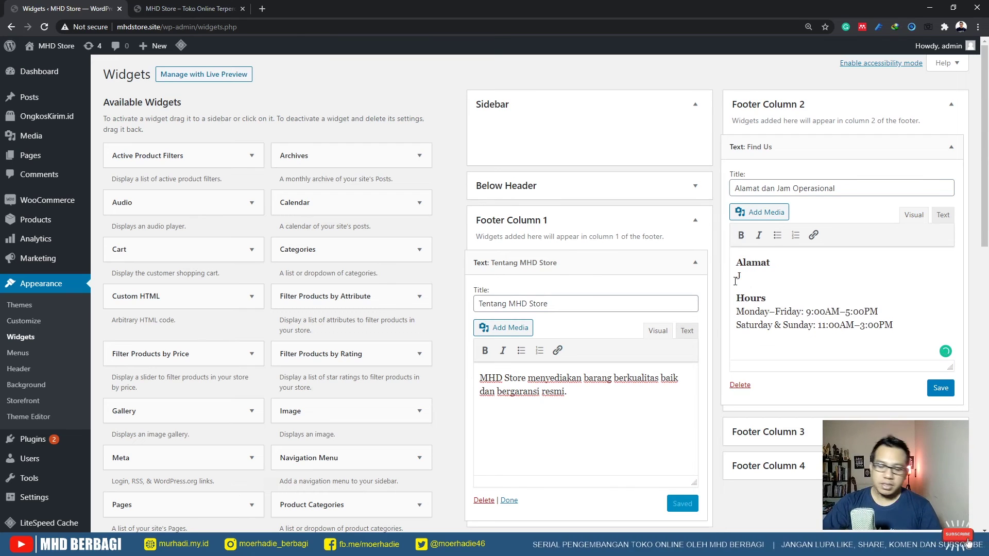
type("l. Canon G1 Sleman")
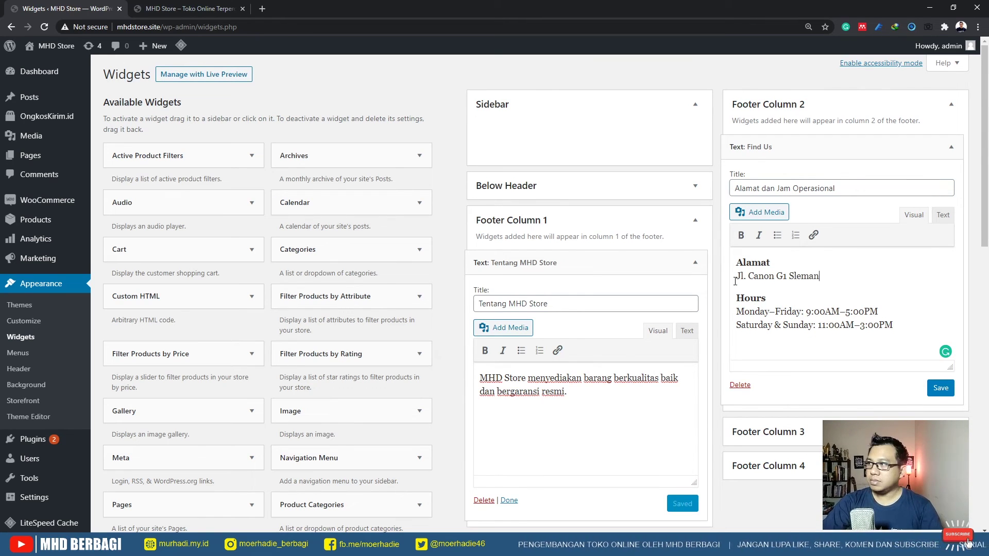
key("Return")
type("Yigya")
key("BackSpace")
key("BackSpace")
key("BackSpace")
key("BackSpace")
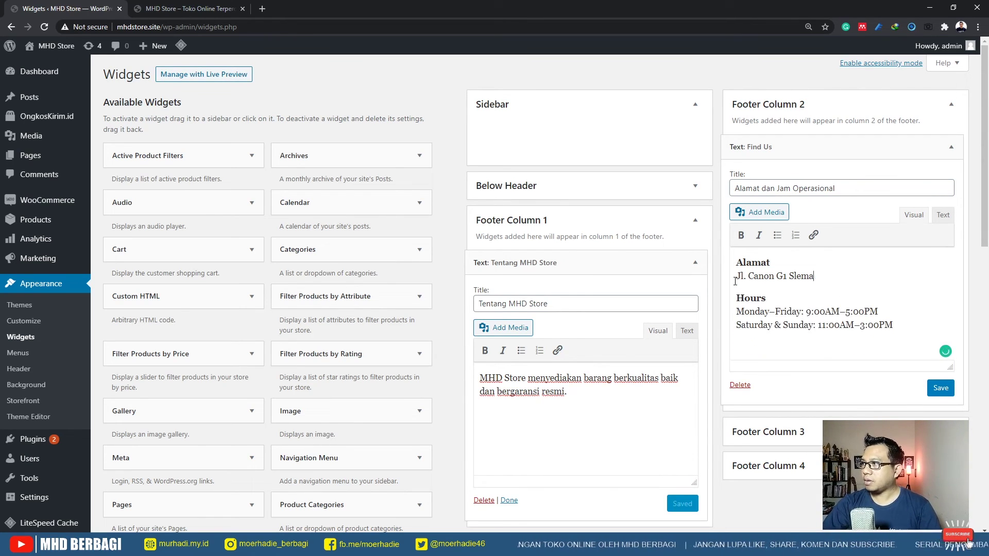
type("Yogyakarta")
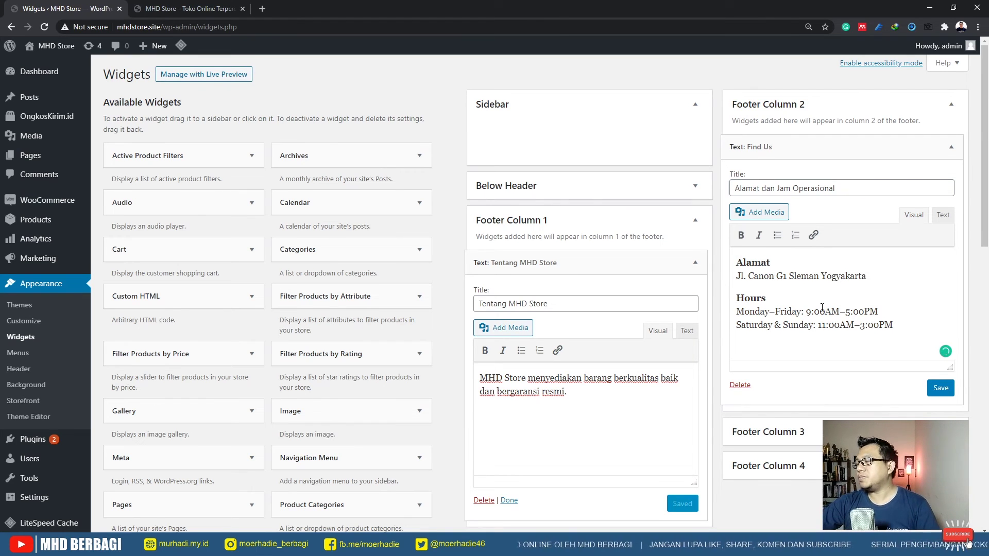
Rename Hours to 'Jam Operasional', translate the days to Senin, Jumat, Sabtu, Minggu, and save.
double_click(741, 298)
type("Jam Operasu")
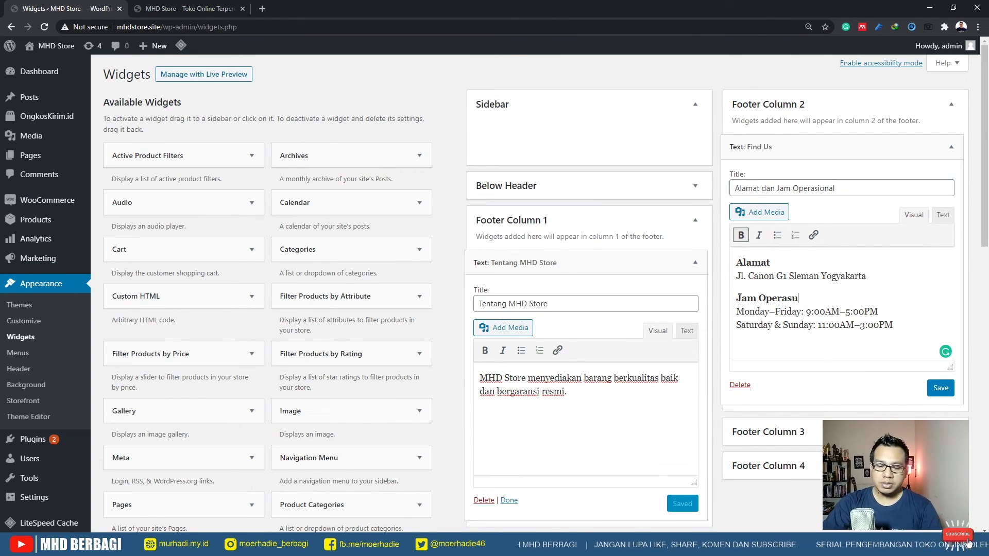
key("BackSpace")
type("ional")
double_click(737, 311)
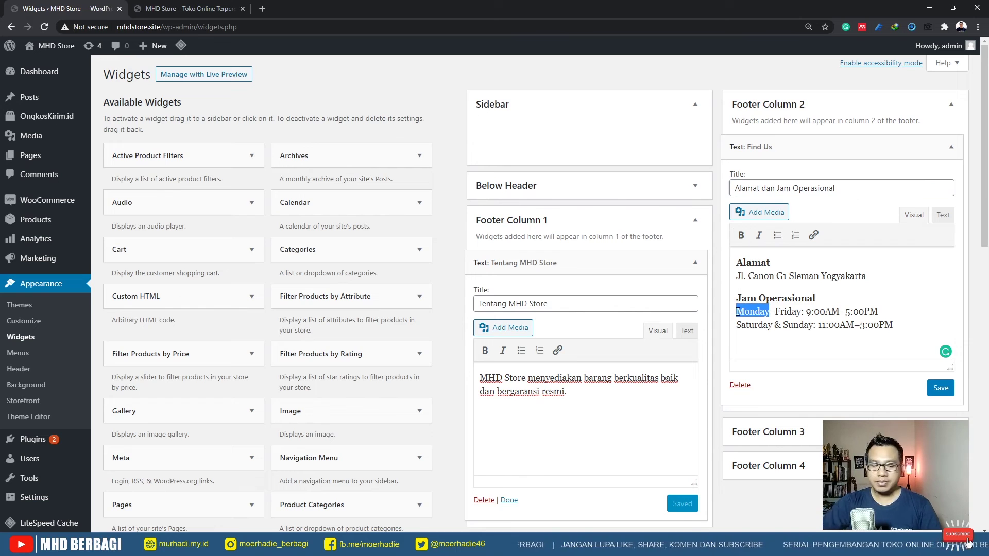
type("Senin")
double_click(777, 311)
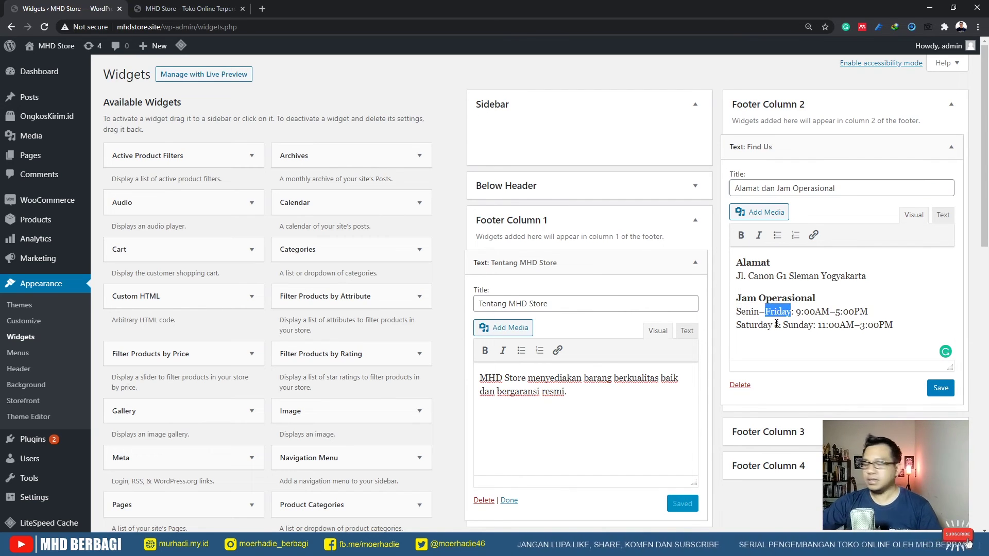
type("Jumat")
left_click_drag(777, 324, 736, 325)
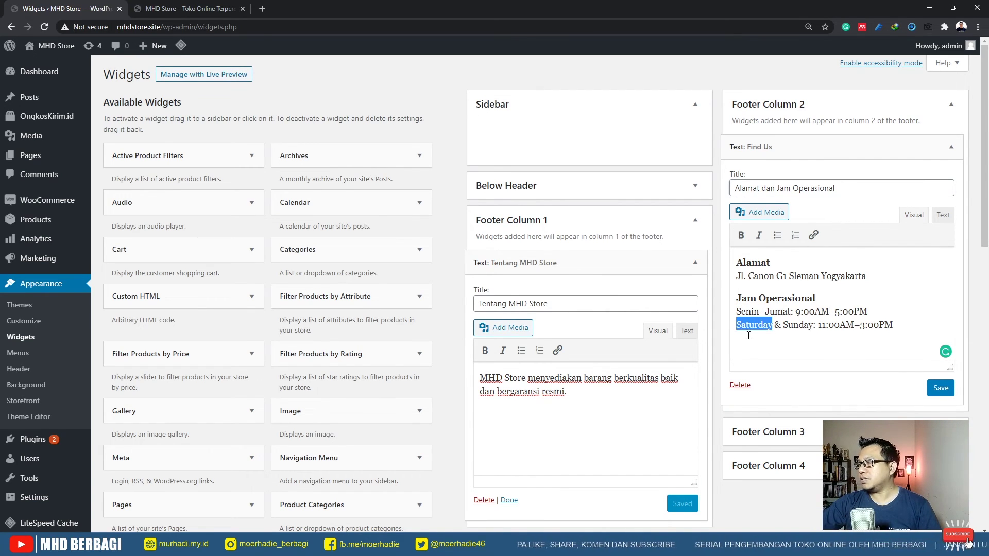
type("Sabtu")
double_click(783, 325)
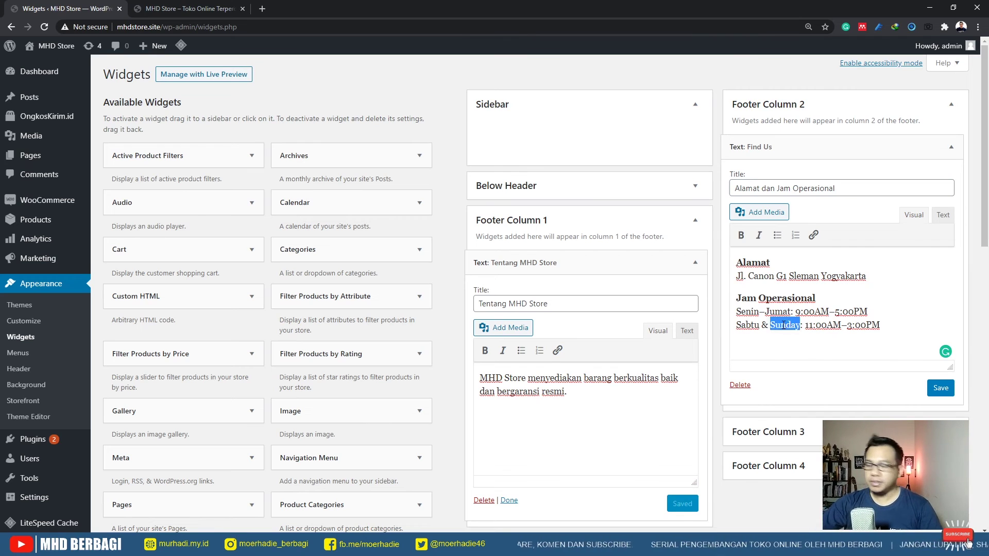
type("Minggu")
left_click(941, 388)
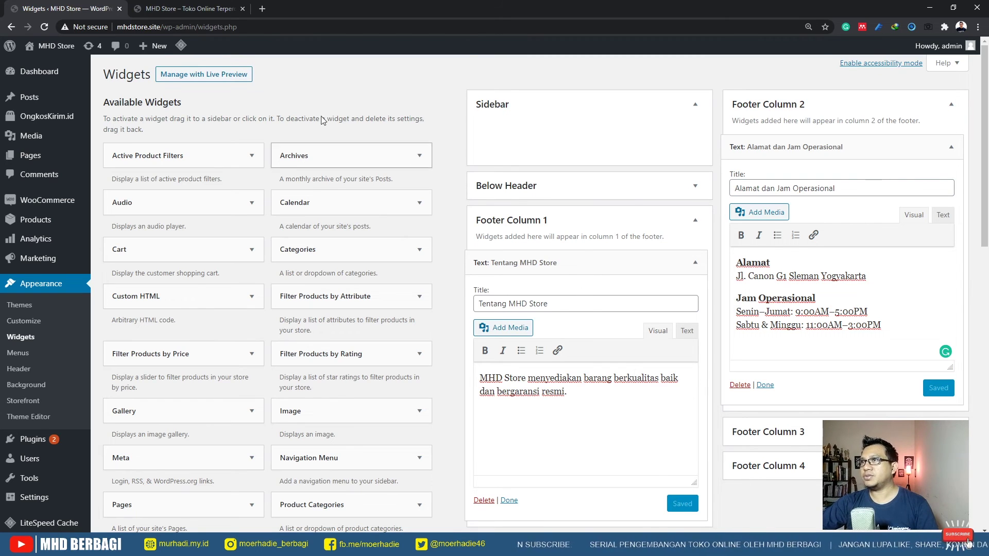
Reload mhdstore.site to check the Tentang MHD Store and Alamat dan Jam Operasional footer columns.
left_click(198, 11)
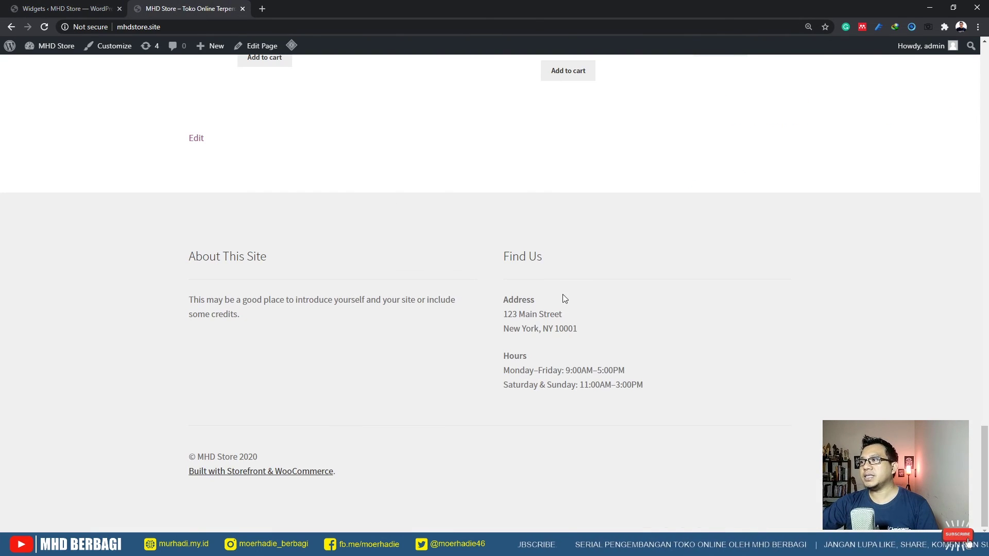
left_click(44, 26)
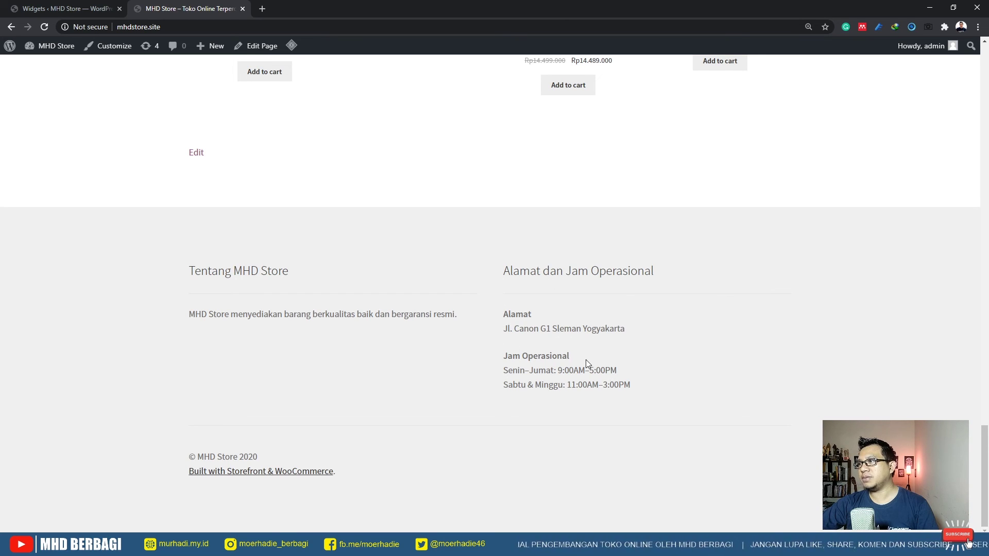
scroll(586, 360, "up", 18)
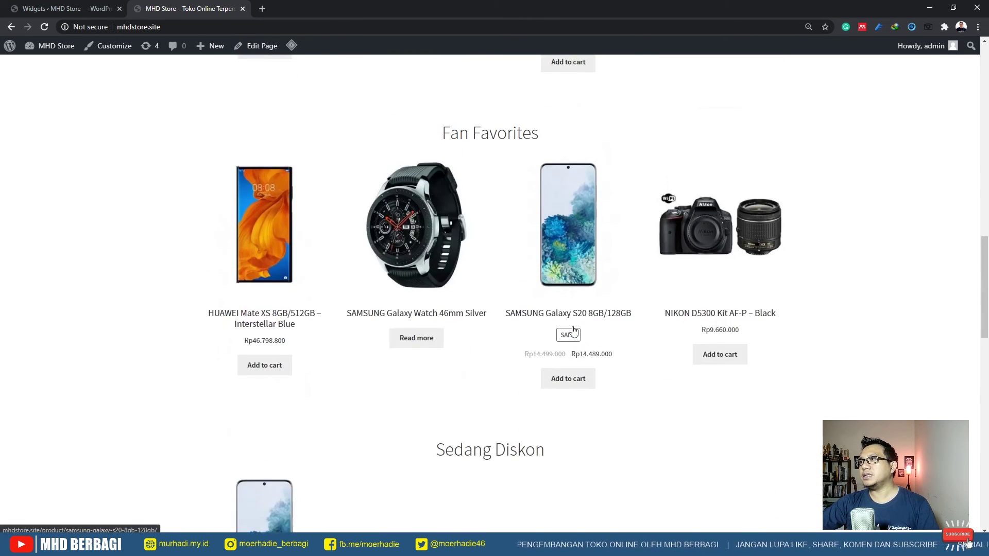
scroll(574, 331, "up", 15)
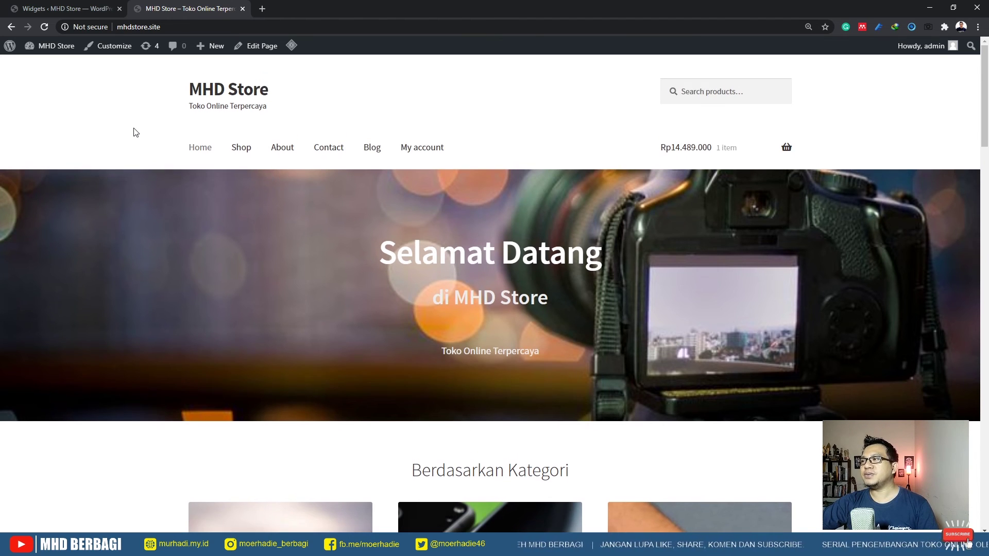
scroll(150, 161, "down", 18)
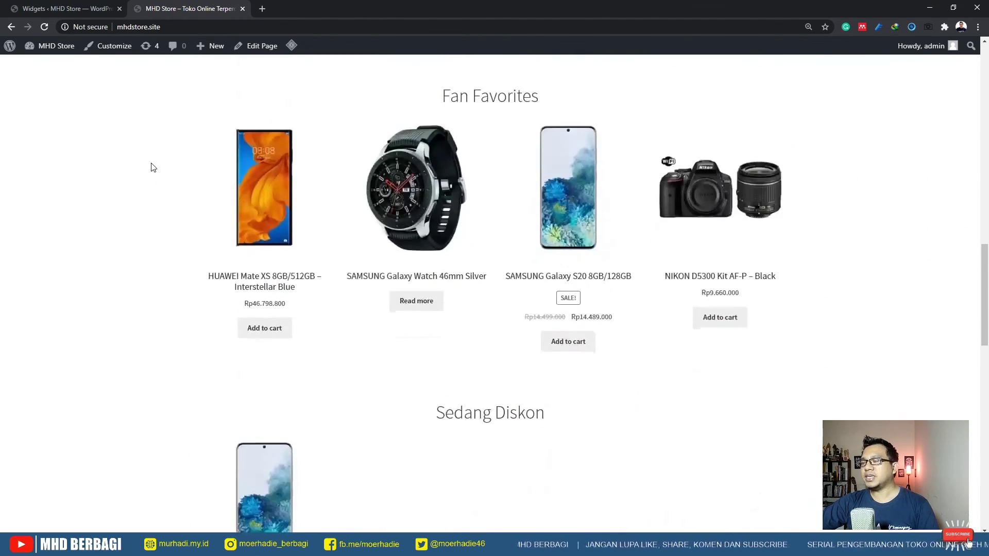
scroll(152, 167, "down", 5)
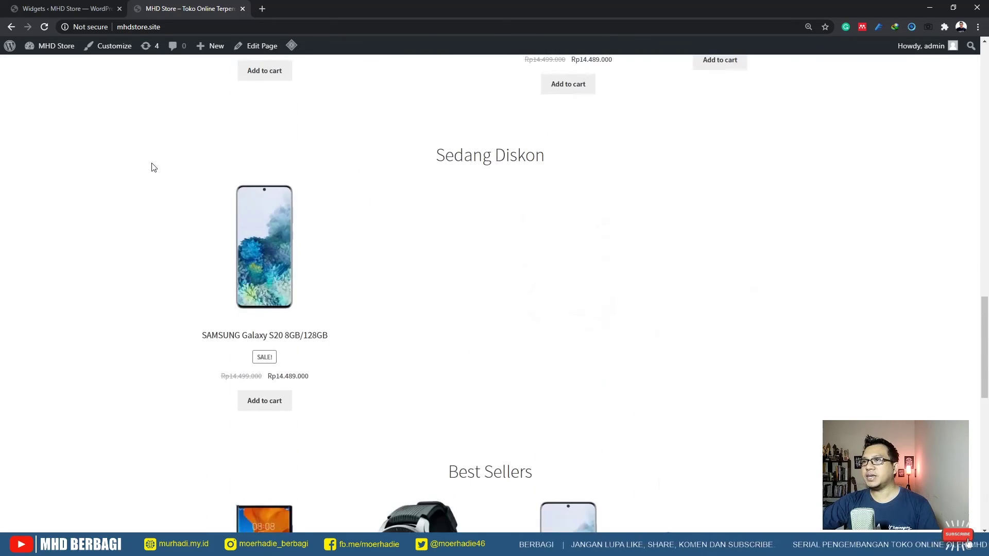
scroll(152, 166, "up", 15)
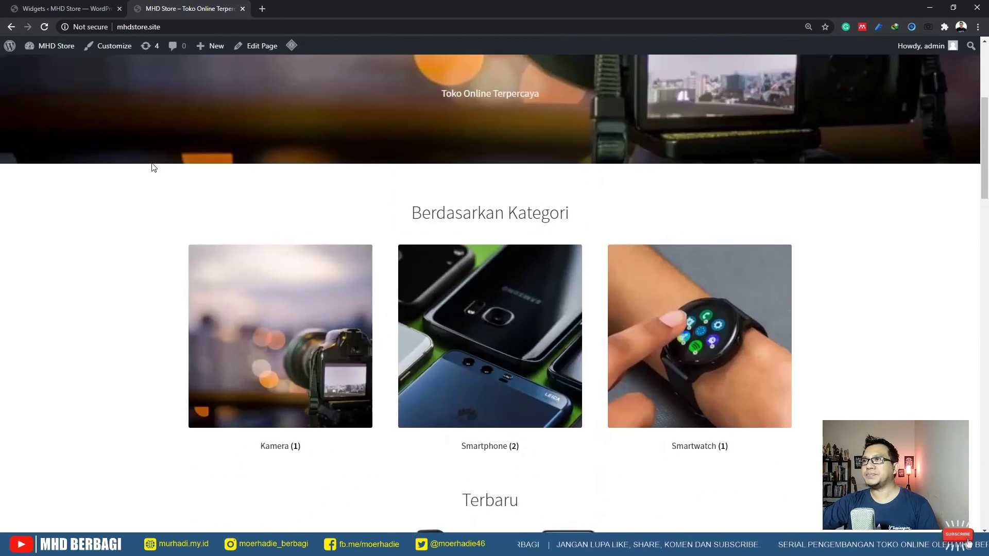
scroll(153, 167, "up", 5)
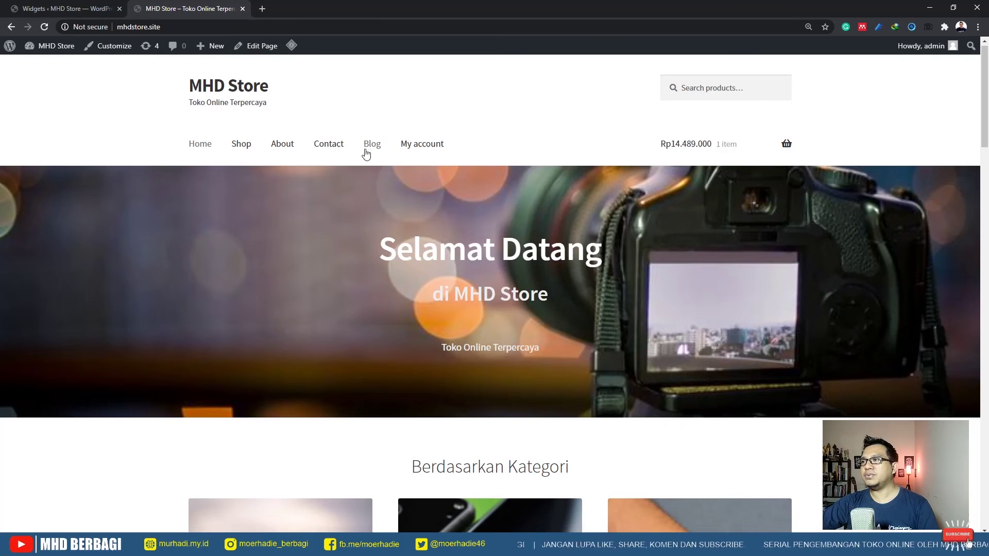
scroll(252, 158, "down", 3)
scroll(263, 159, "up", 4)
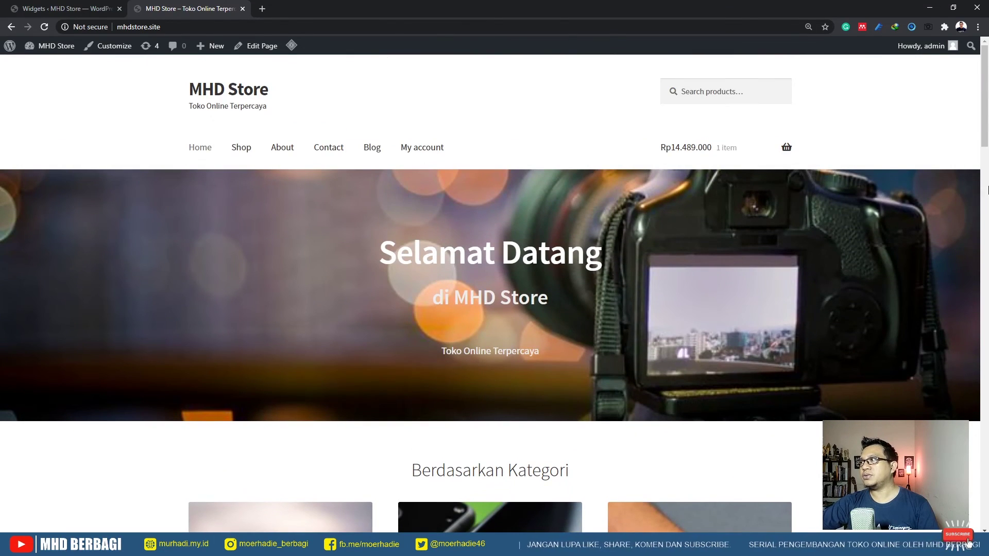
scroll(146, 294, "down", 18)
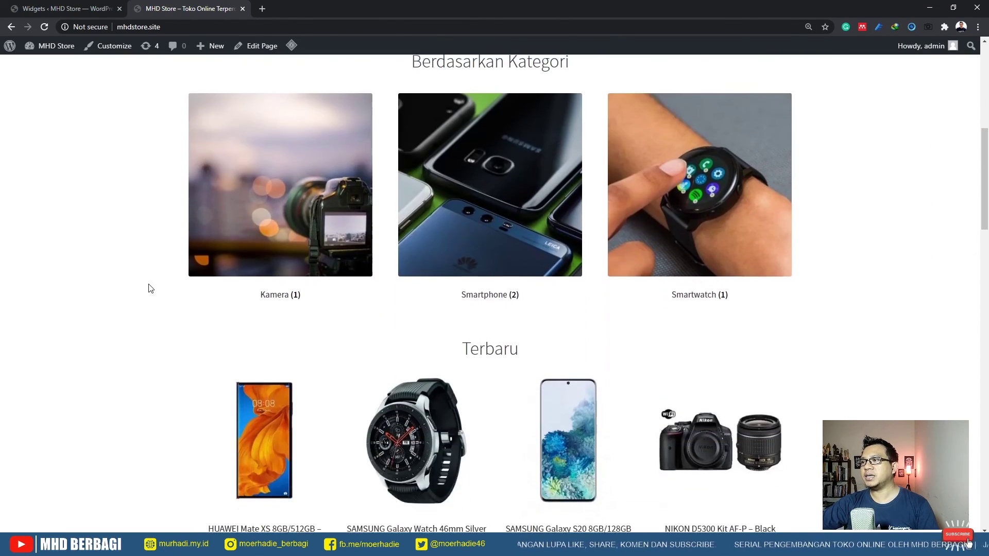
scroll(152, 283, "down", 4)
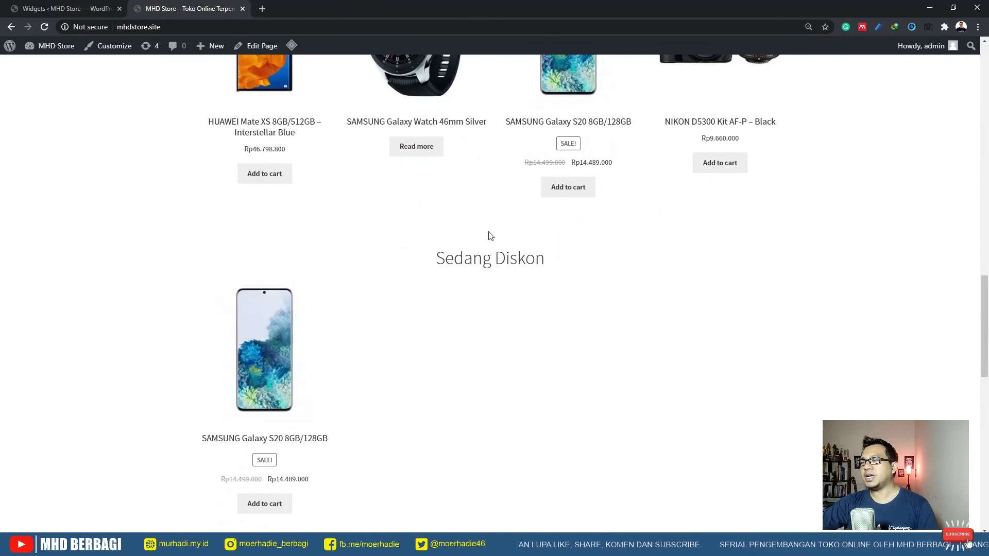
scroll(302, 252, "down", 8)
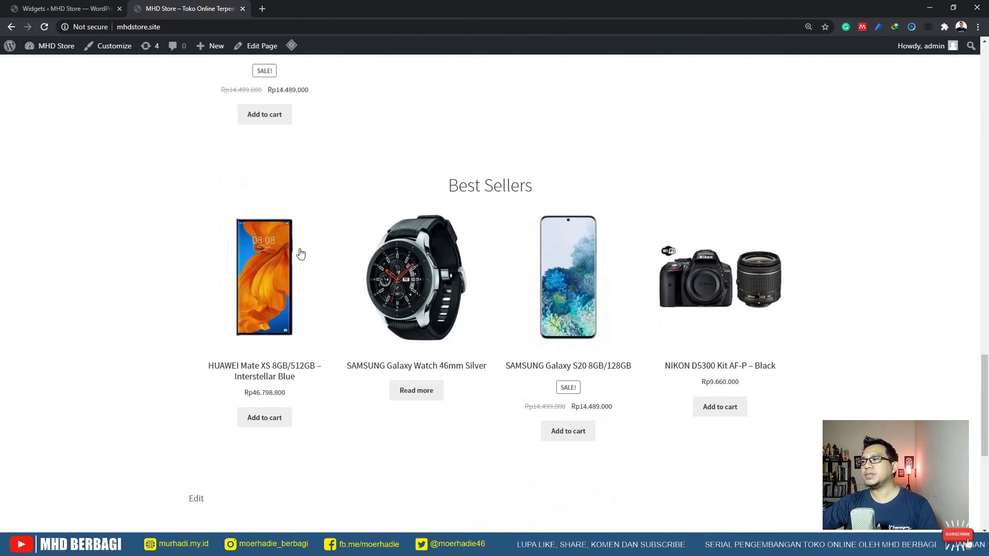
scroll(321, 249, "down", 6)
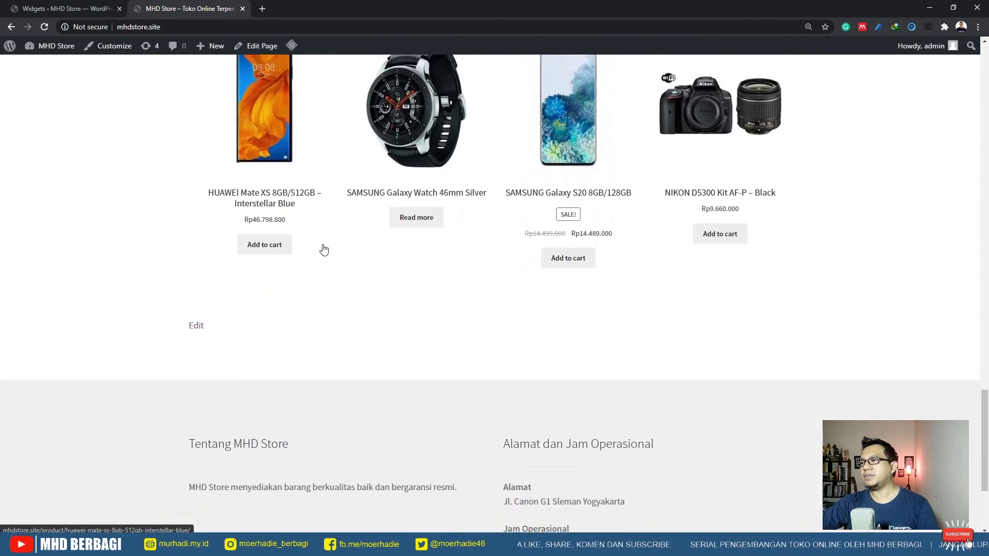